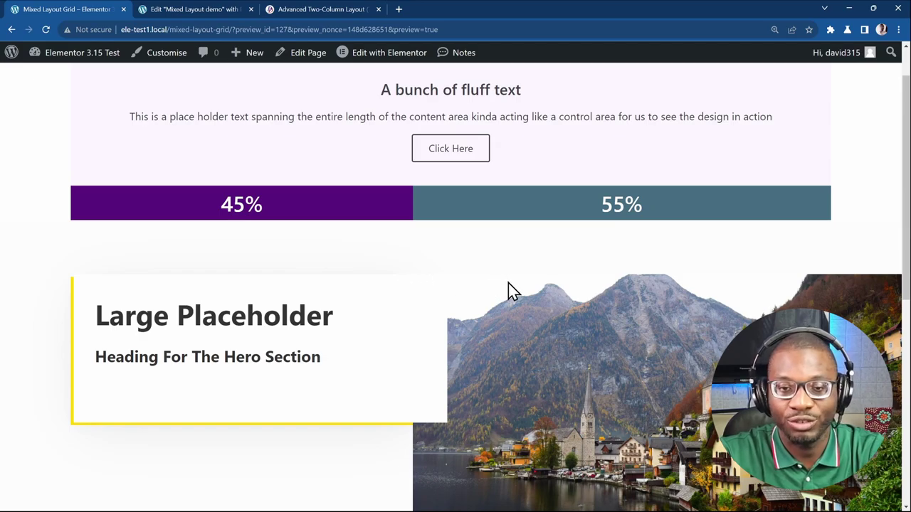
- Examine the overlapping content boxes and edge-stretched images on the Mixed Layout Grid demo page
scroll(680, 263, down, 1)
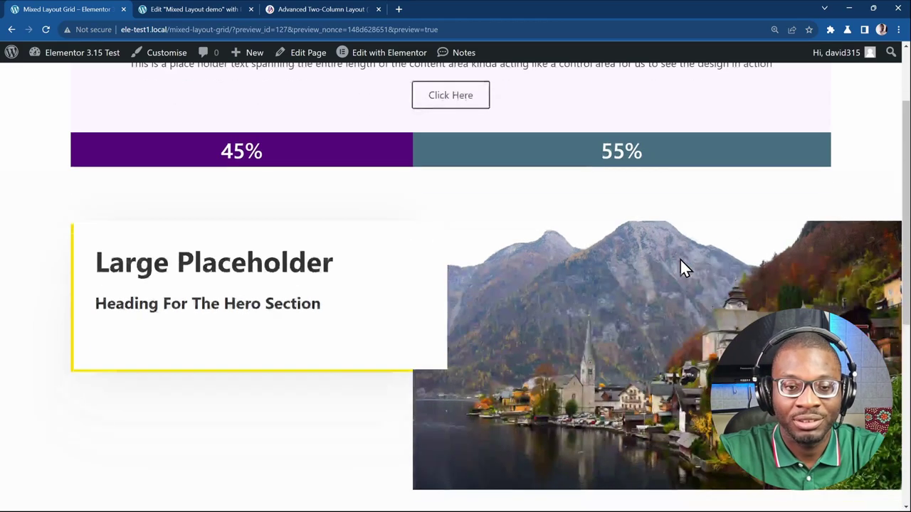
scroll(499, 256, down, 3)
scroll(272, 287, down, 2)
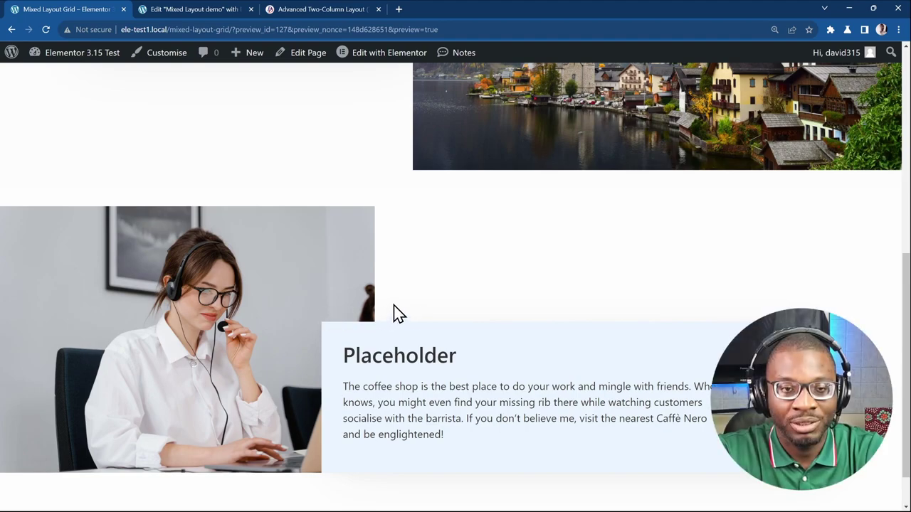
- Inspect the demo page in responsive view and examine both image-and-text sections at a viewport width of 619 px
right_click(434, 242)
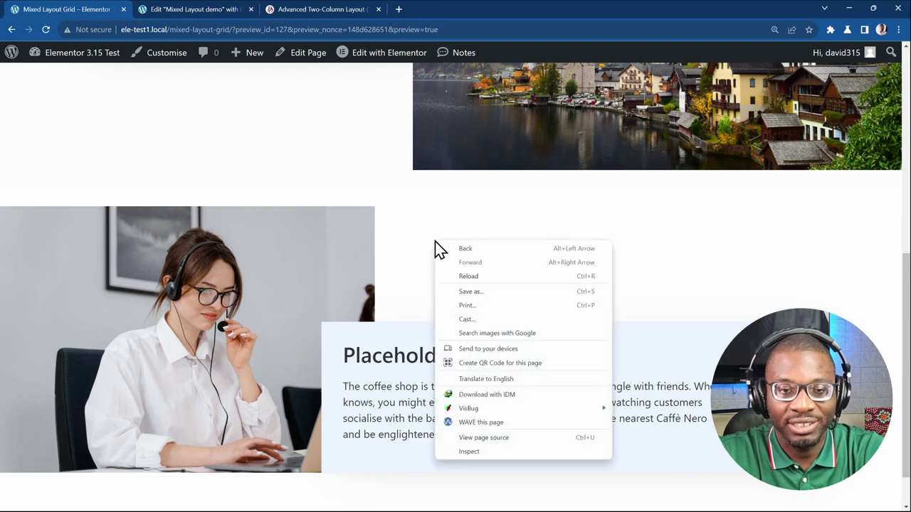
click(480, 454)
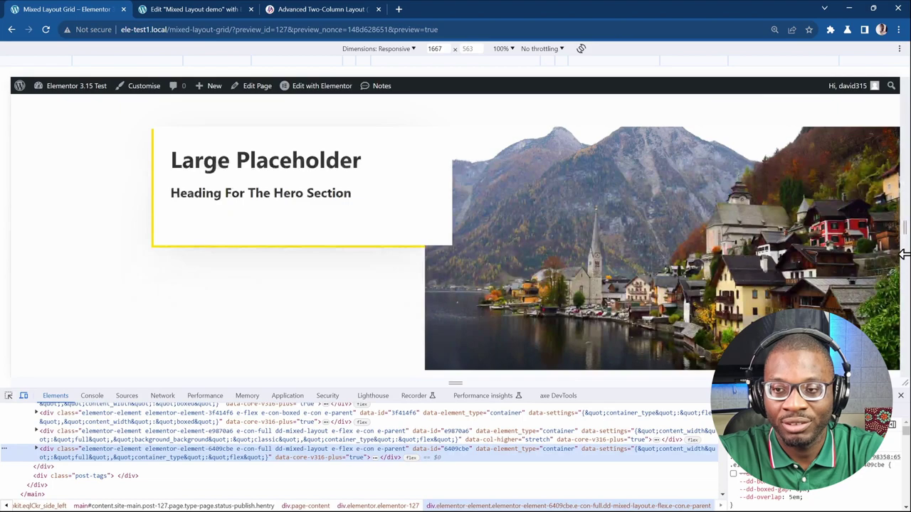
drag(902, 255, 629, 295)
scroll(508, 301, up, 1)
scroll(508, 301, down, 1)
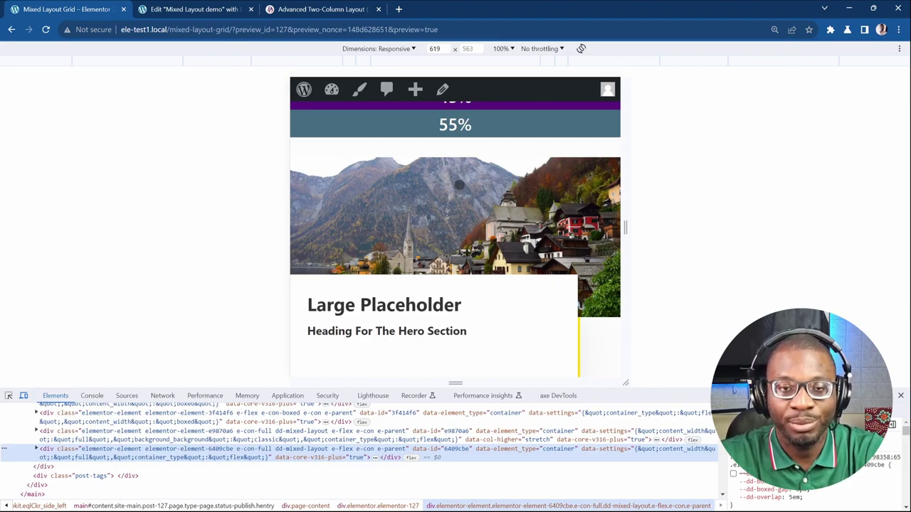
scroll(417, 261, down, 1)
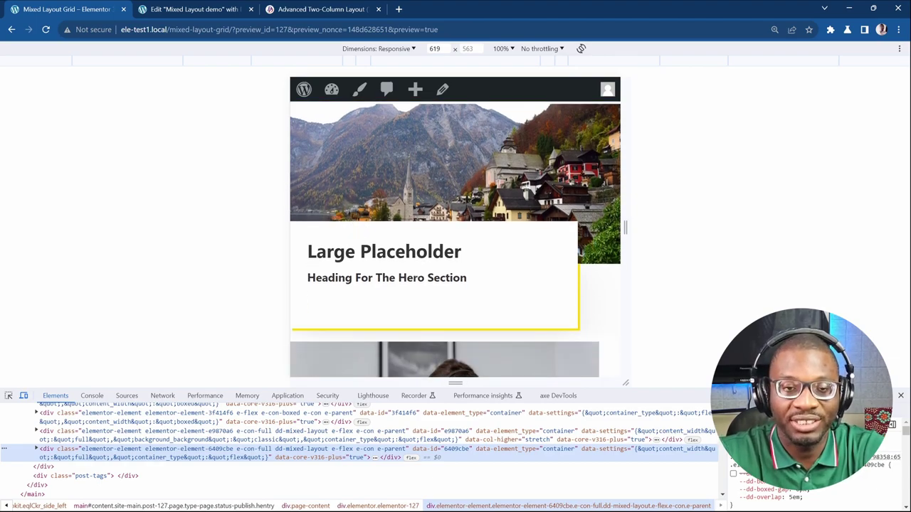
scroll(356, 213, down, 4)
scroll(416, 196, down, 2)
scroll(417, 189, up, 1)
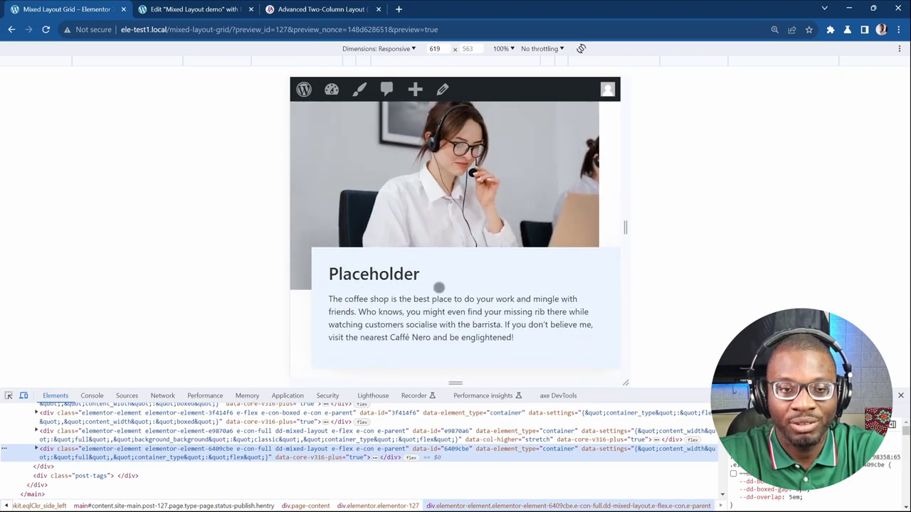
scroll(496, 275, up, 2)
- Examine the demo sections at a viewport width of 856 px, and widen the responsive view to 1667 px
drag(629, 239, 689, 230)
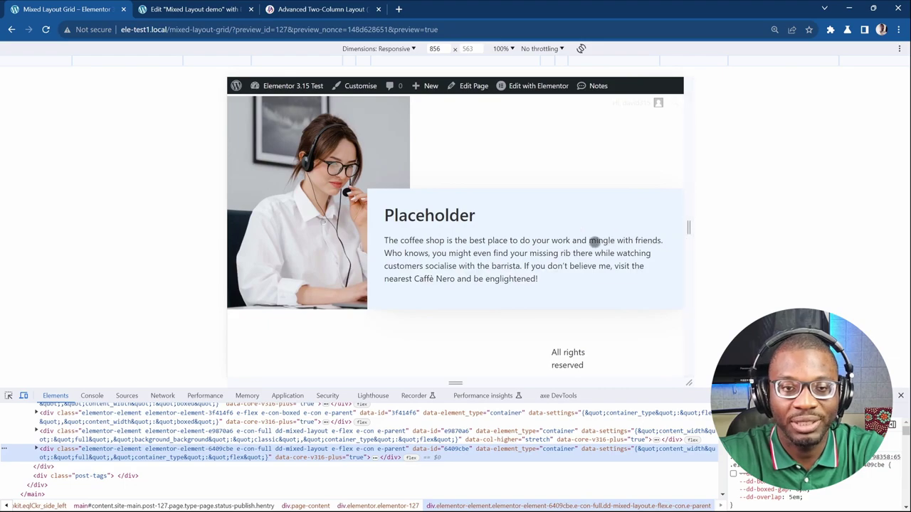
scroll(520, 238, up, 5)
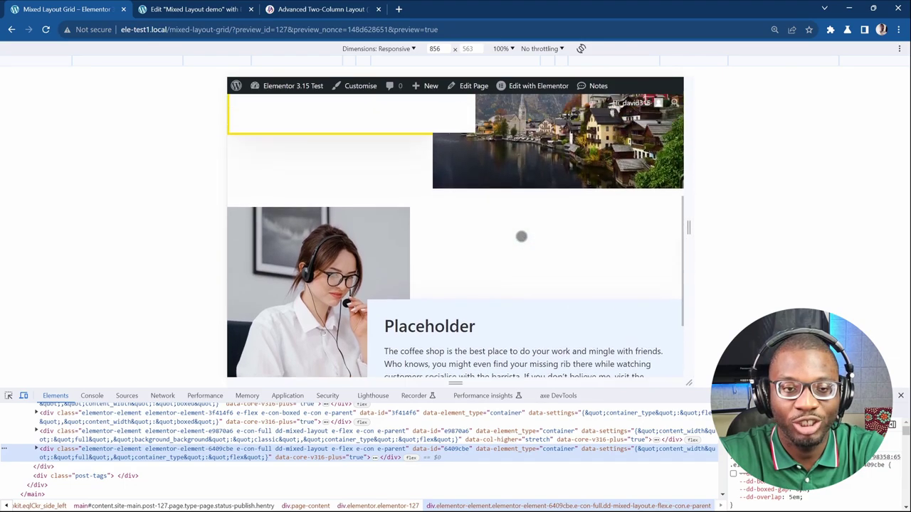
scroll(523, 237, down, 2)
scroll(522, 236, down, 1)
drag(687, 238, 910, 240)
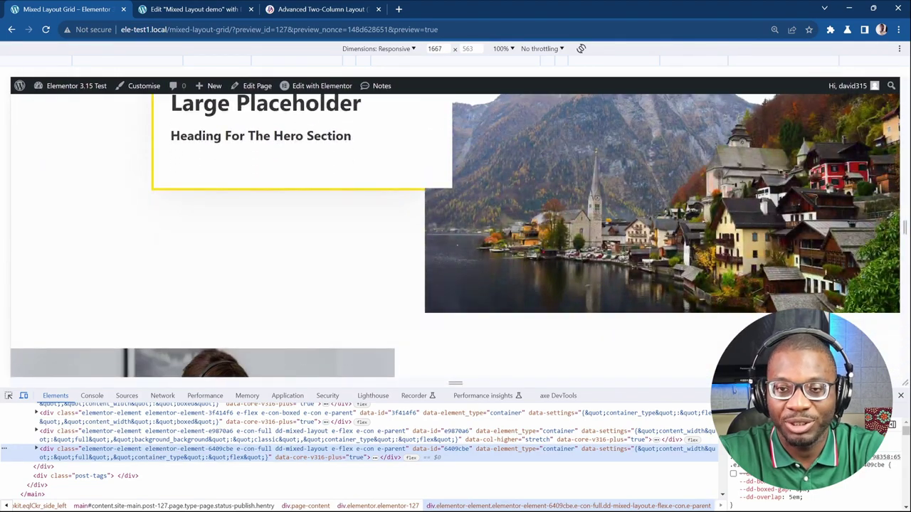
scroll(725, 216, up, 1)
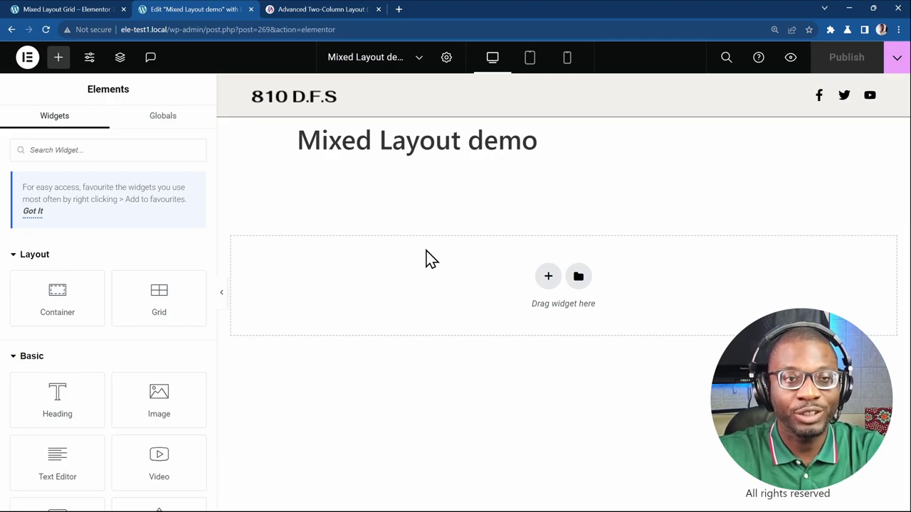
- Switch to the Advanced Two-Column Layout tutorial and read its introduction and the Elementor version requirements
click(328, 8)
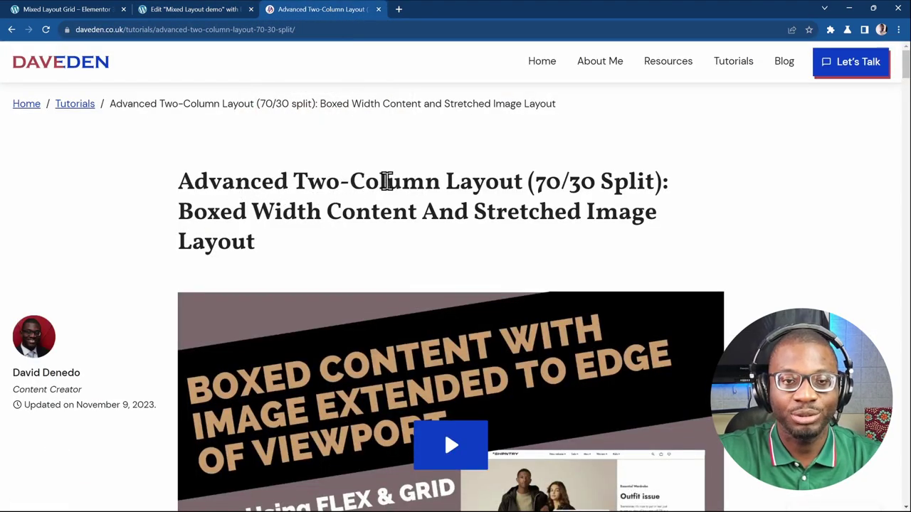
scroll(533, 193, down, 3)
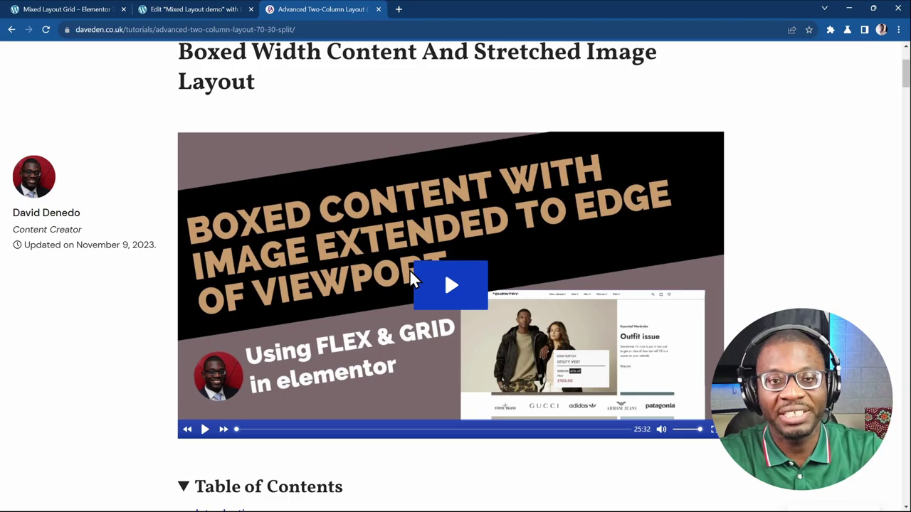
scroll(410, 273, down, 2)
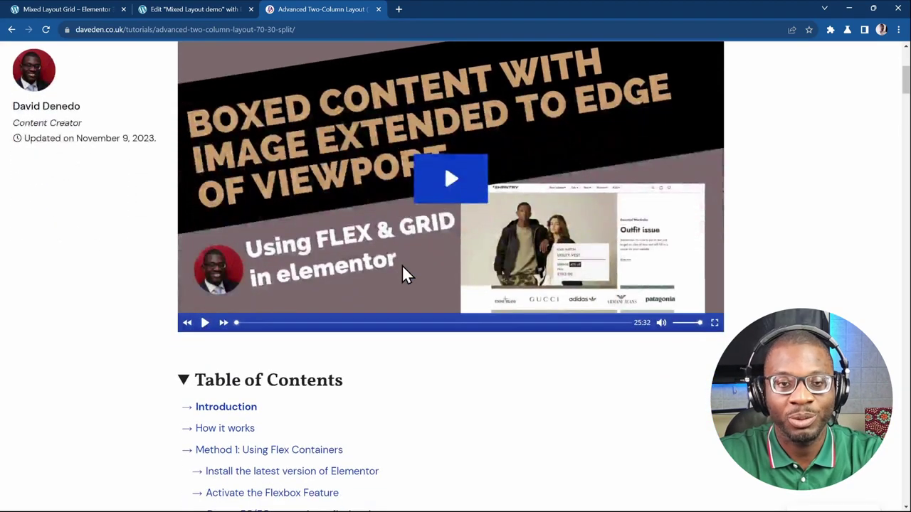
scroll(294, 295, down, 7)
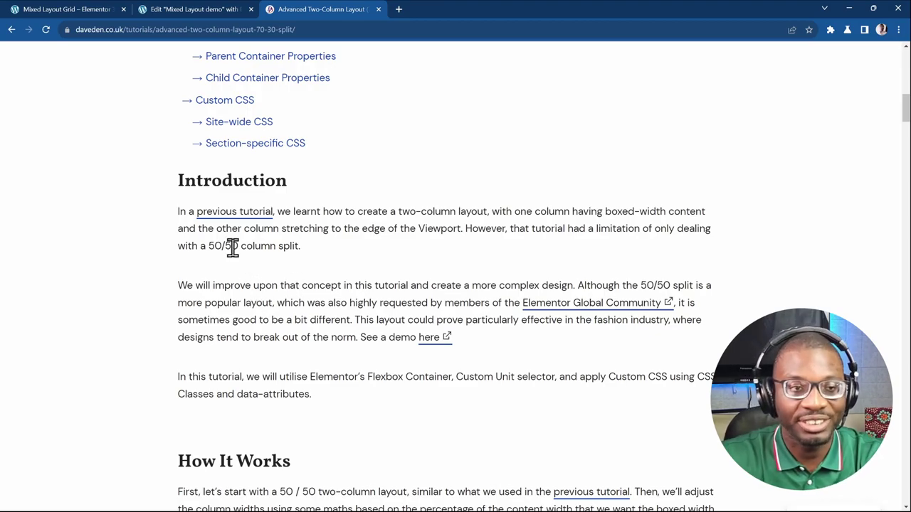
scroll(260, 274, down, 6)
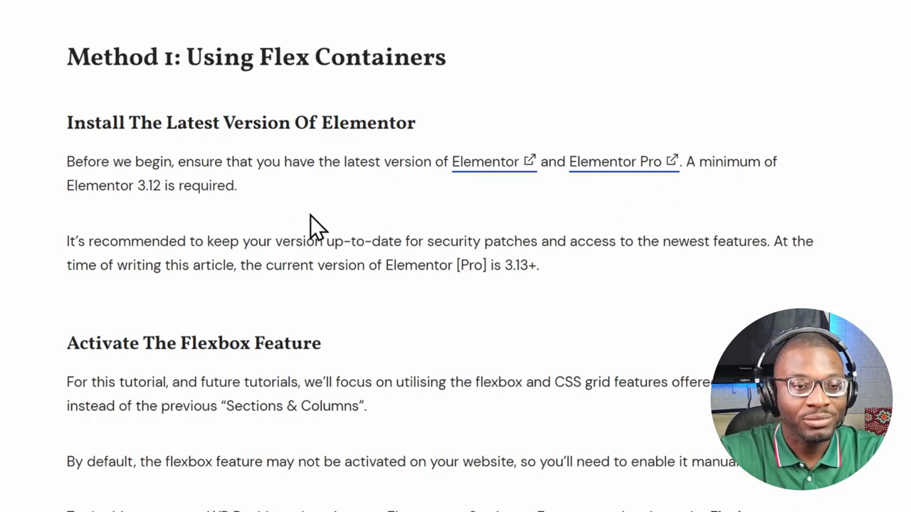
scroll(310, 215, down, 2)
scroll(254, 217, down, 1)
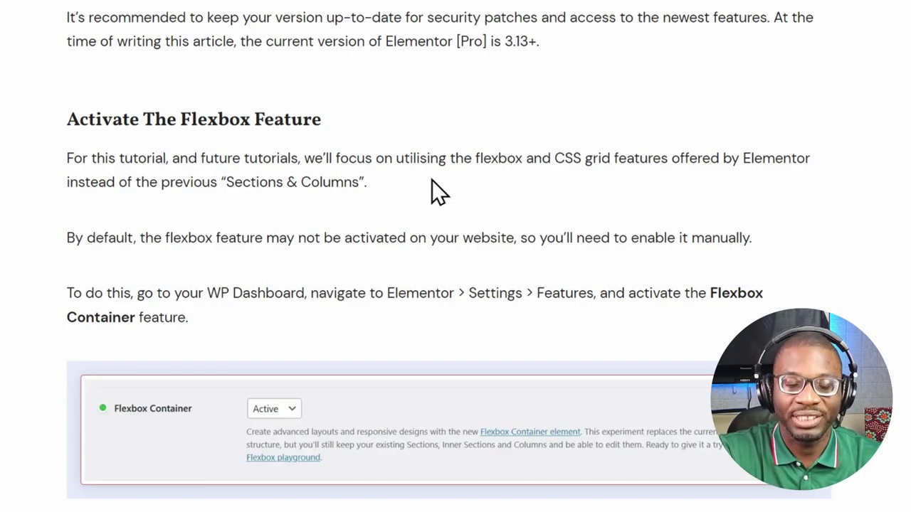
- Read the tutorial's instructions on activating the Flexbox Container feature and creating the 50/50 two-column layout
scroll(420, 196, down, 1)
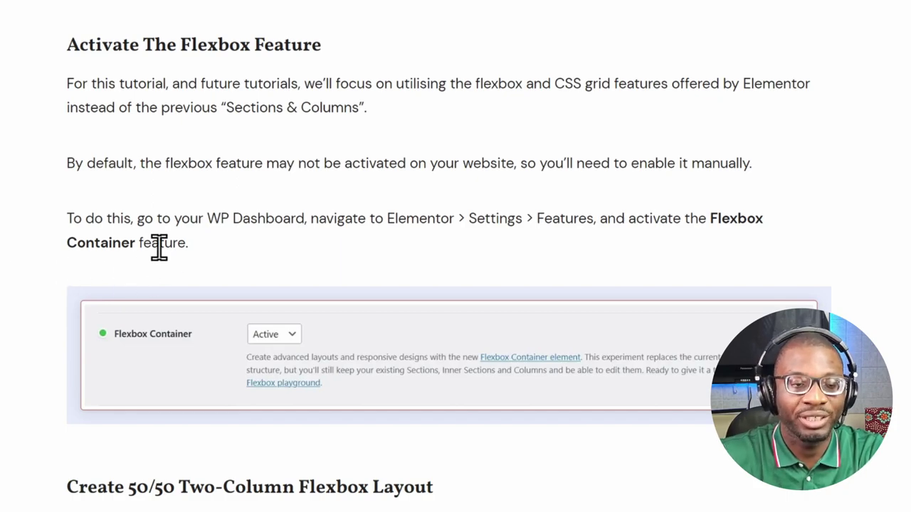
scroll(202, 265, down, 1)
scroll(203, 249, down, 1)
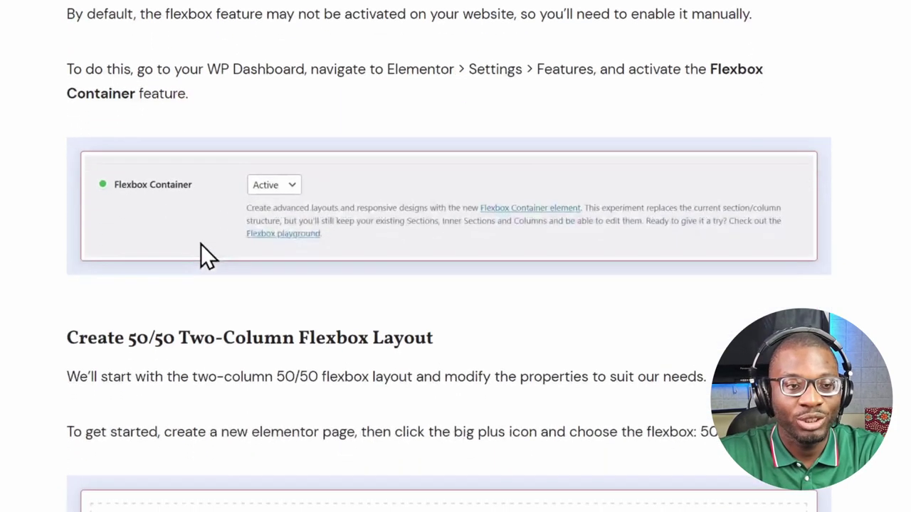
scroll(240, 247, down, 1)
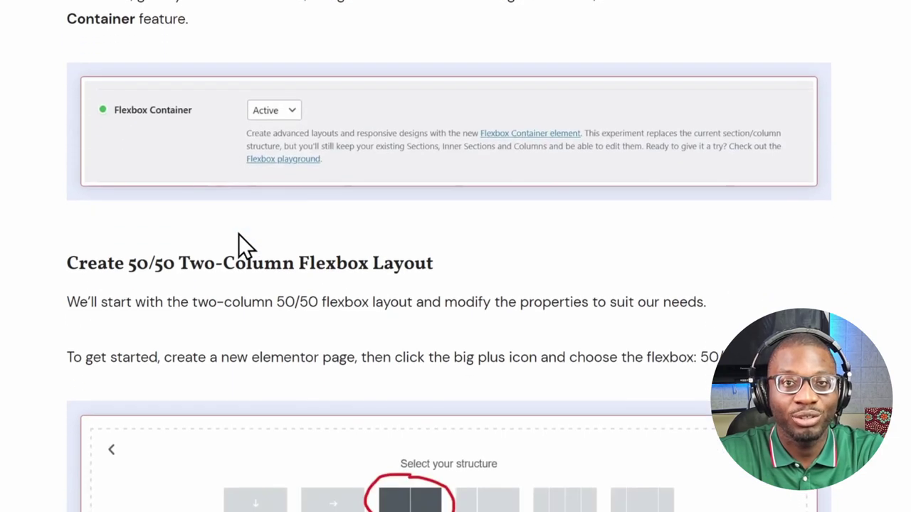
scroll(225, 242, down, 4)
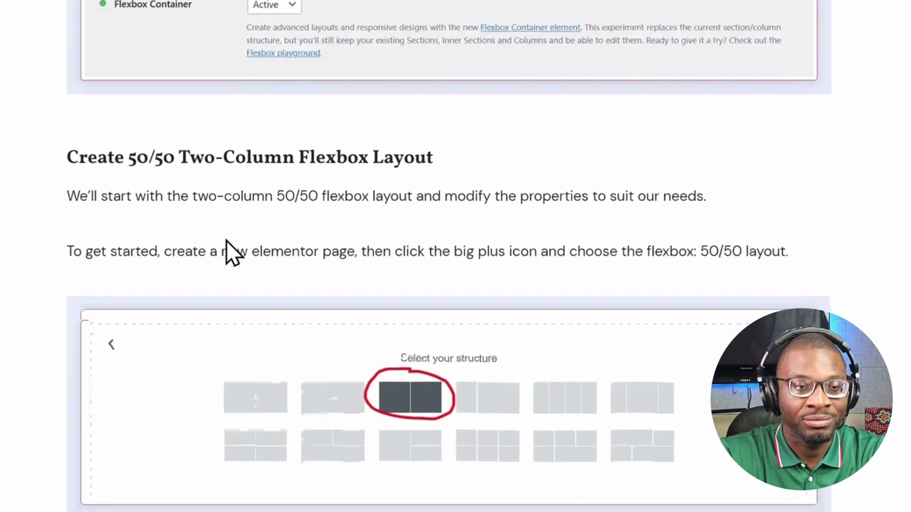
scroll(227, 242, up, 1)
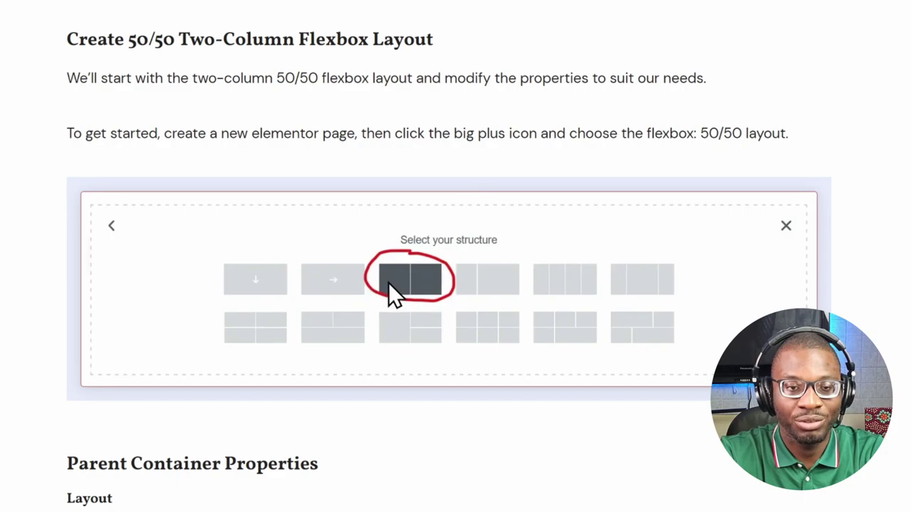
scroll(416, 263, down, 4)
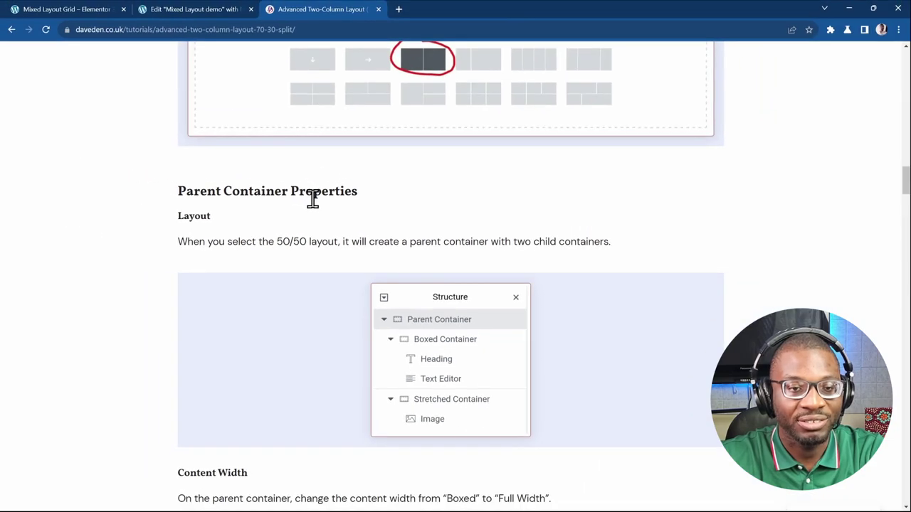
- Add a 50/50 two-column Flexbox container to the Mixed Layout demo page and expand it in the page structure
click(161, 5)
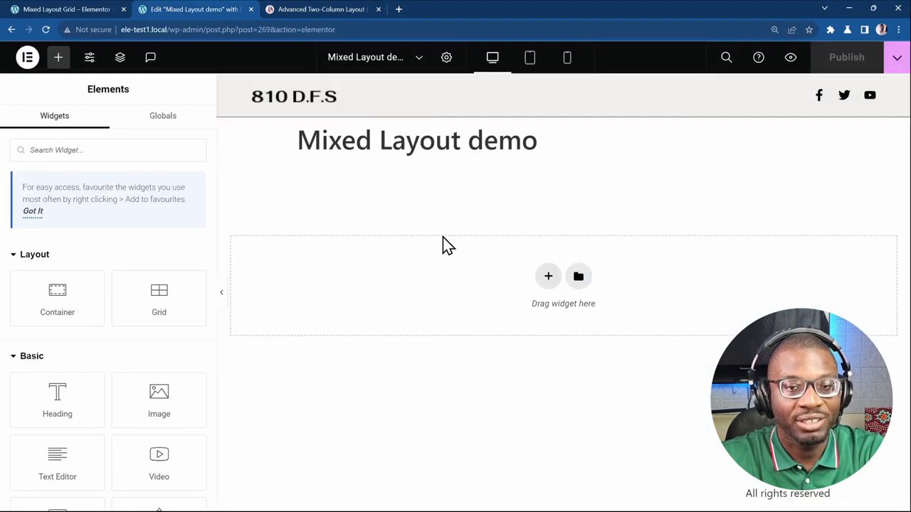
click(547, 277)
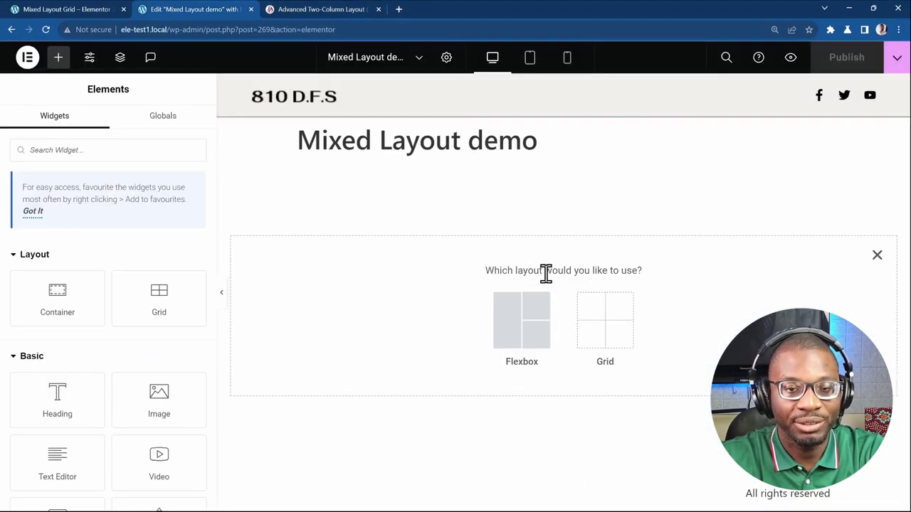
click(530, 329)
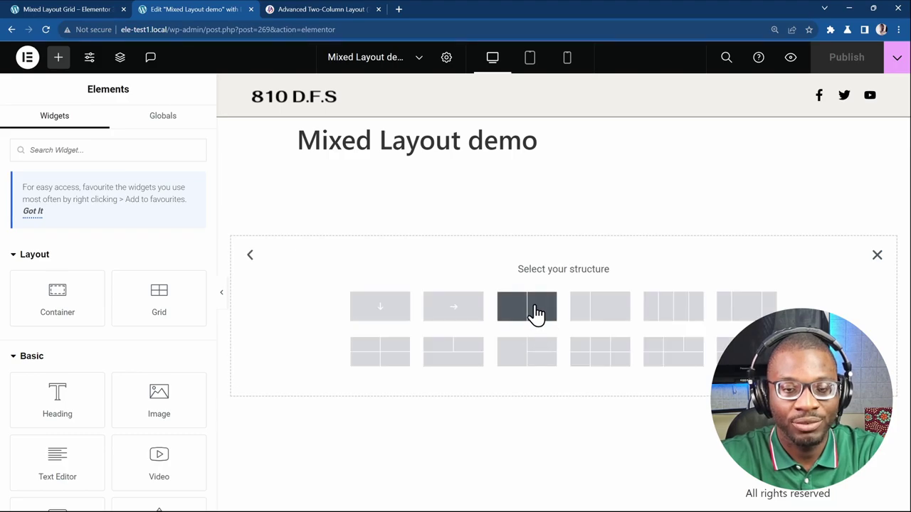
click(536, 313)
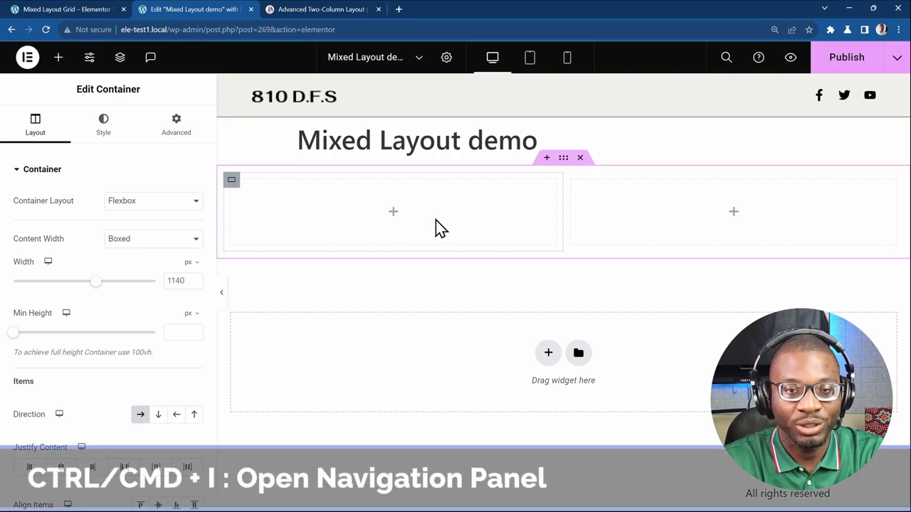
key(ctrl+i)
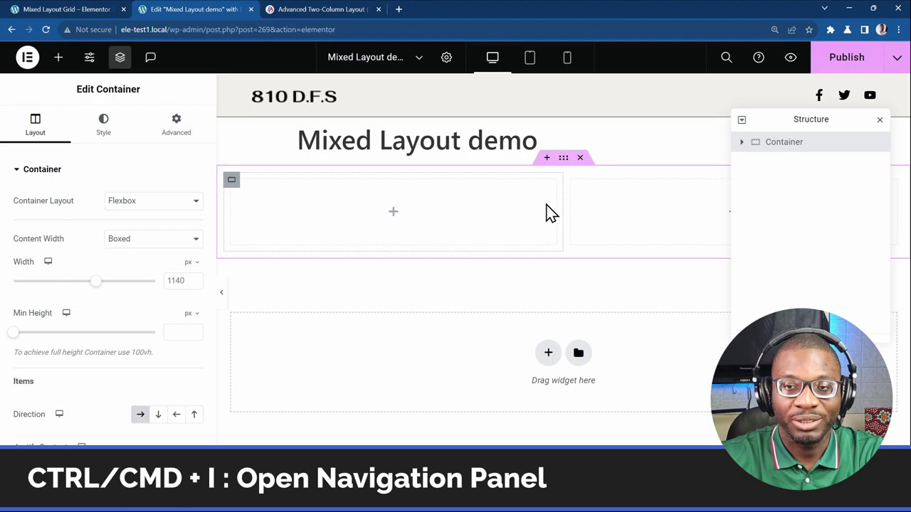
click(742, 142)
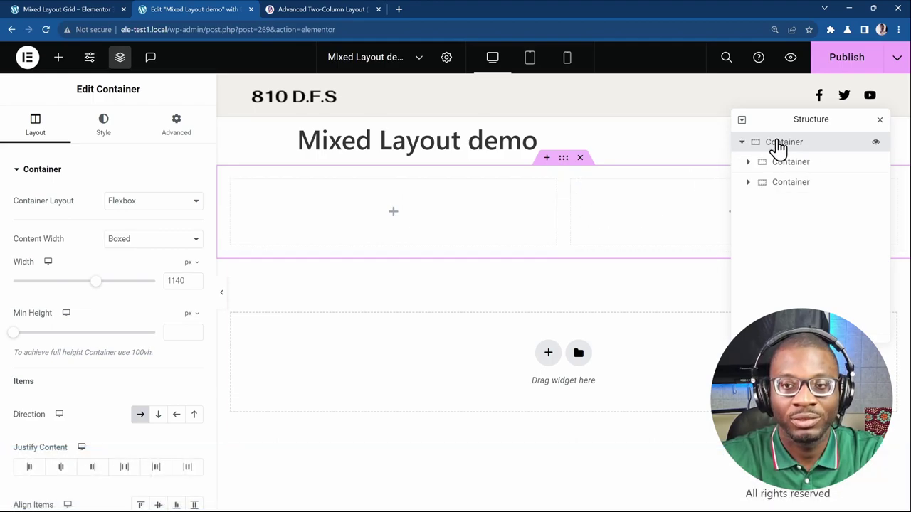
- Check the tutorial's container structure and examine both image-and-text sections of the Mixed Layout Grid demo page
click(319, 10)
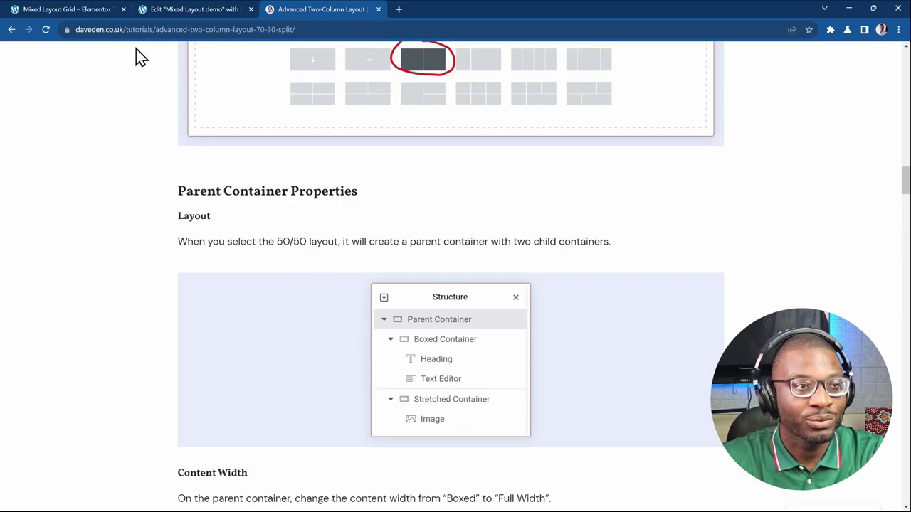
click(85, 10)
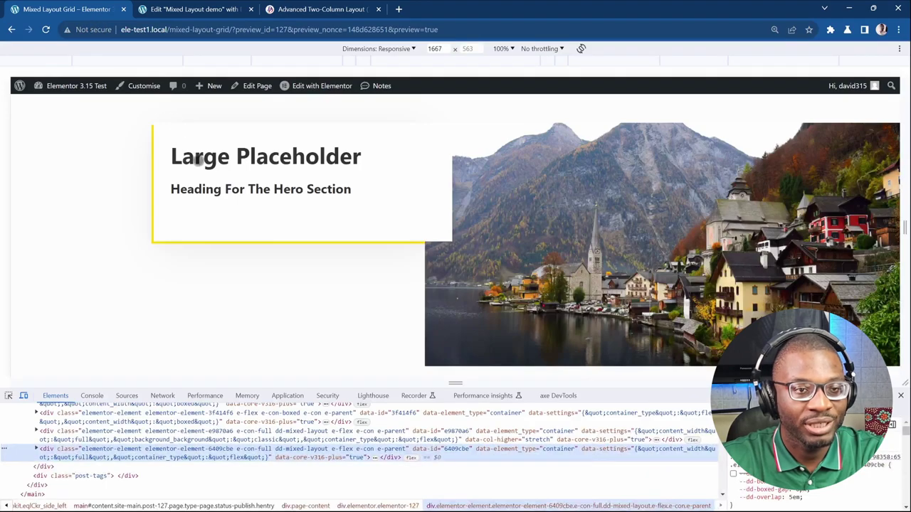
scroll(198, 162, down, 2)
scroll(198, 163, down, 2)
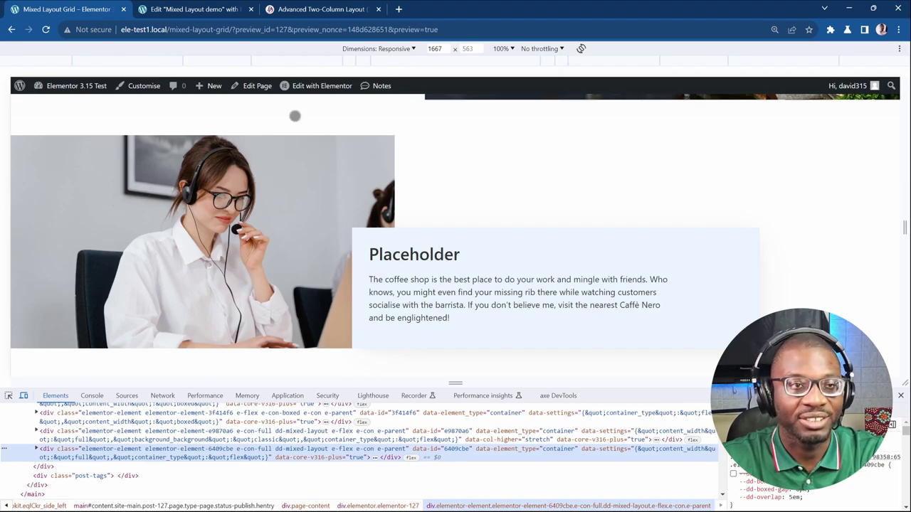
- Switch to the Mixed Layout demo editor, rename the outer container as Parent Container in the structure and expand it
click(227, 10)
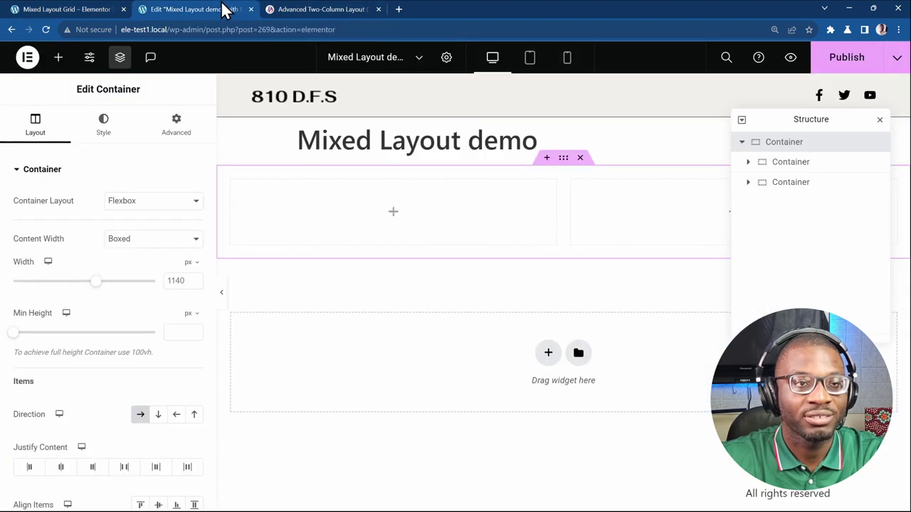
double_click(784, 141)
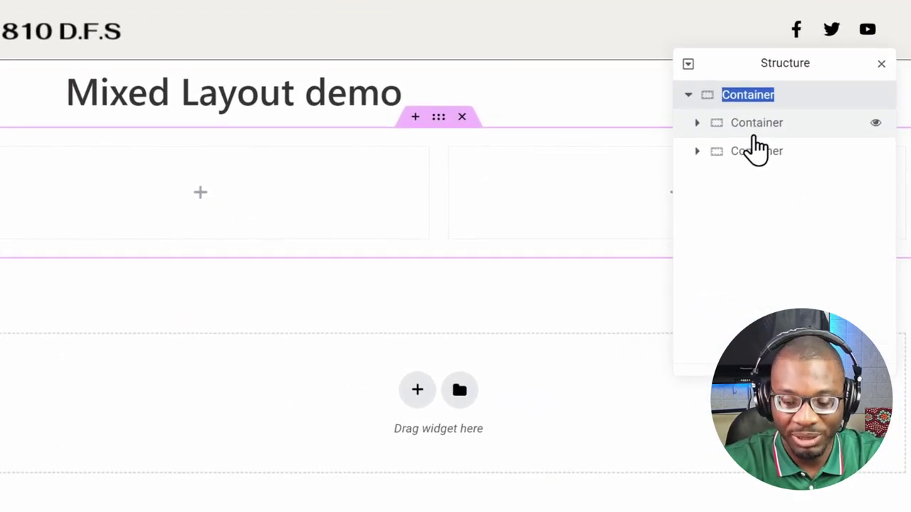
key(Home)
text(Parent)
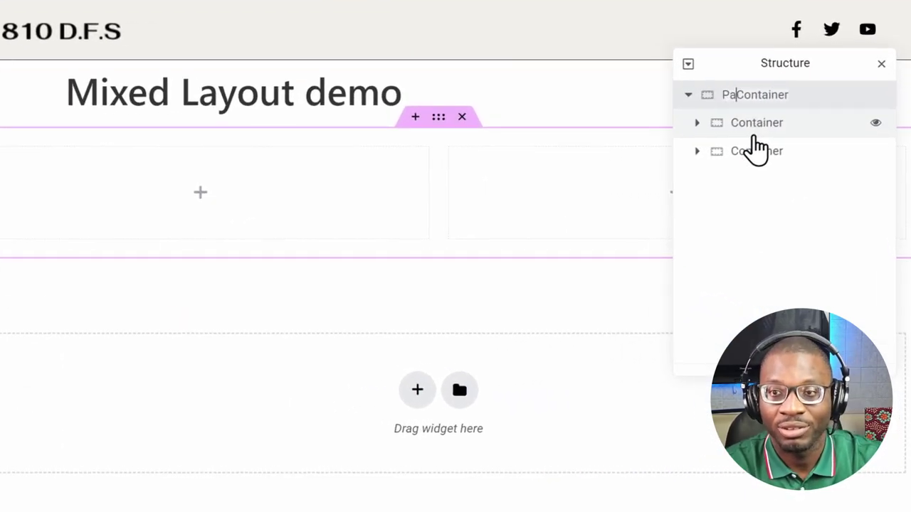
key(Return)
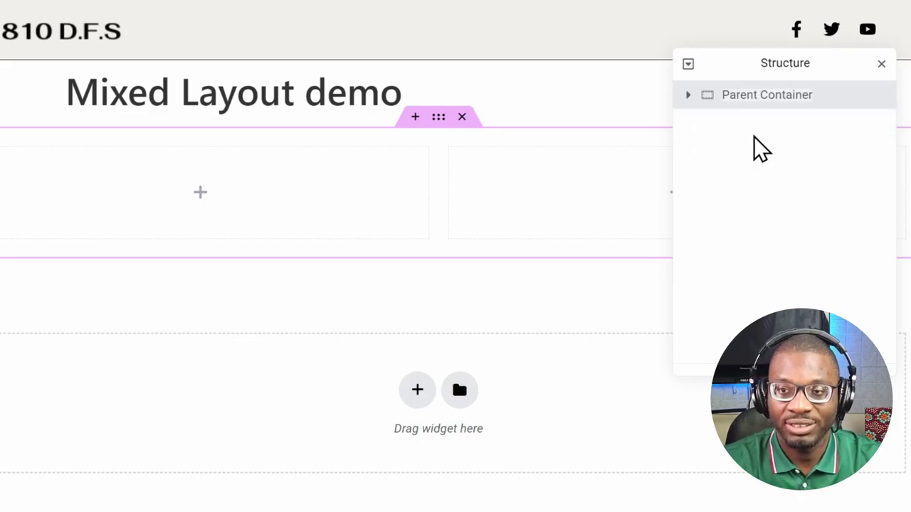
click(686, 95)
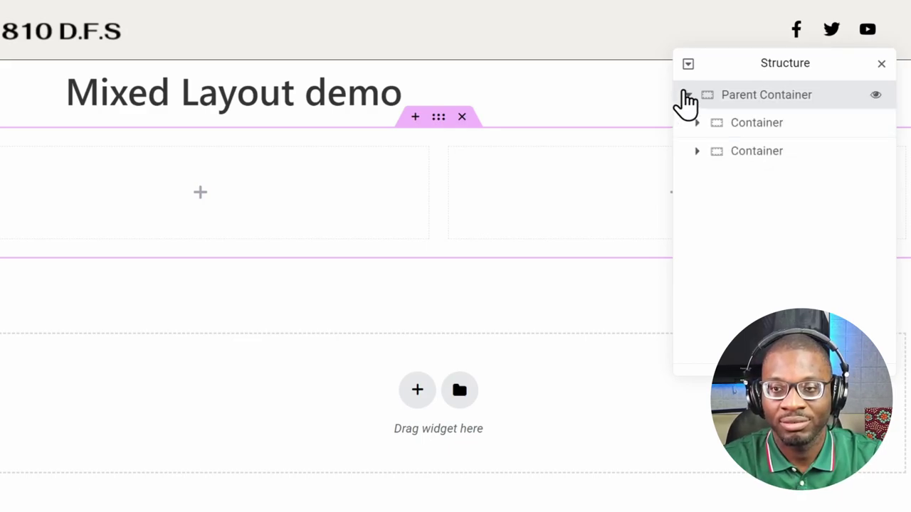
- Rename the first child container as Stretched Container and the second as Boxed Container
double_click(776, 132)
key(Home)
text(Stretched)
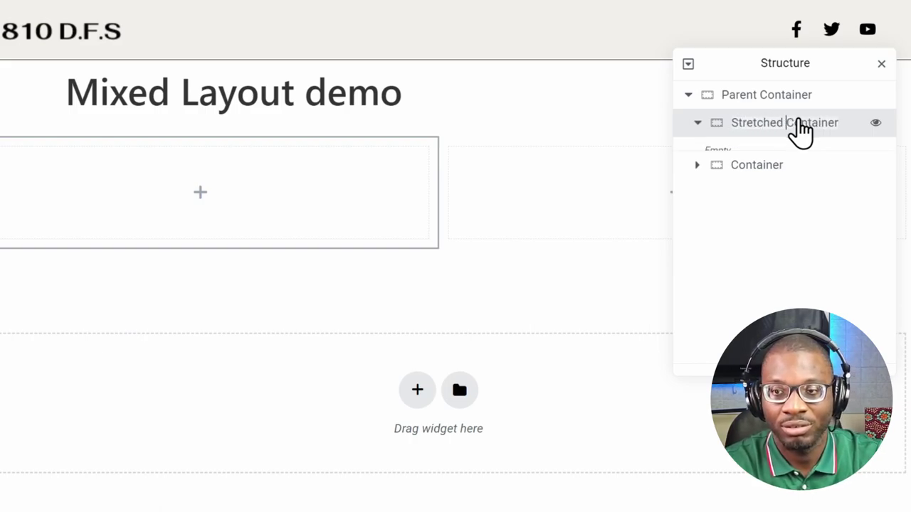
double_click(759, 180)
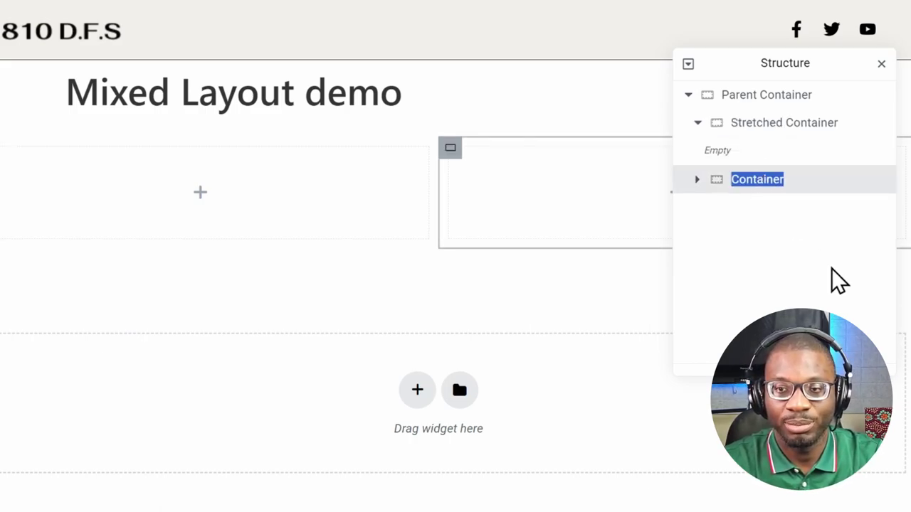
key(Home)
text(Boxed)
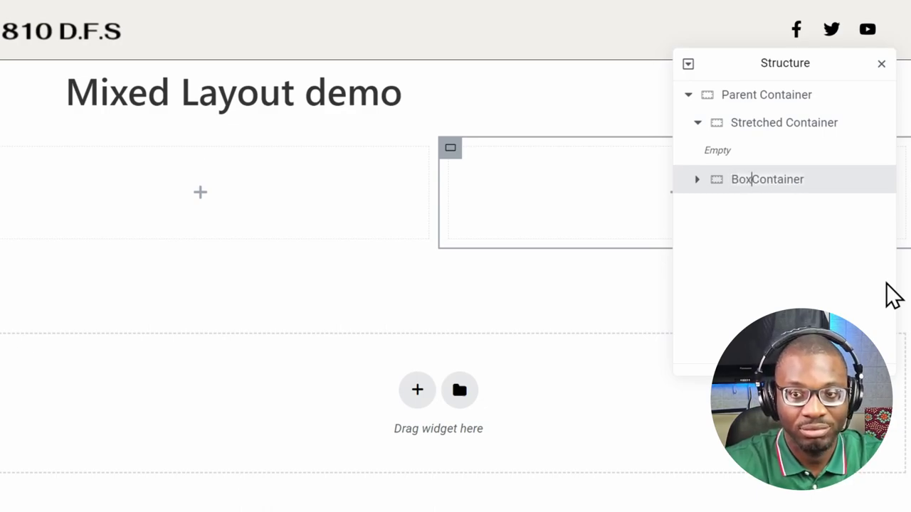
key(Return)
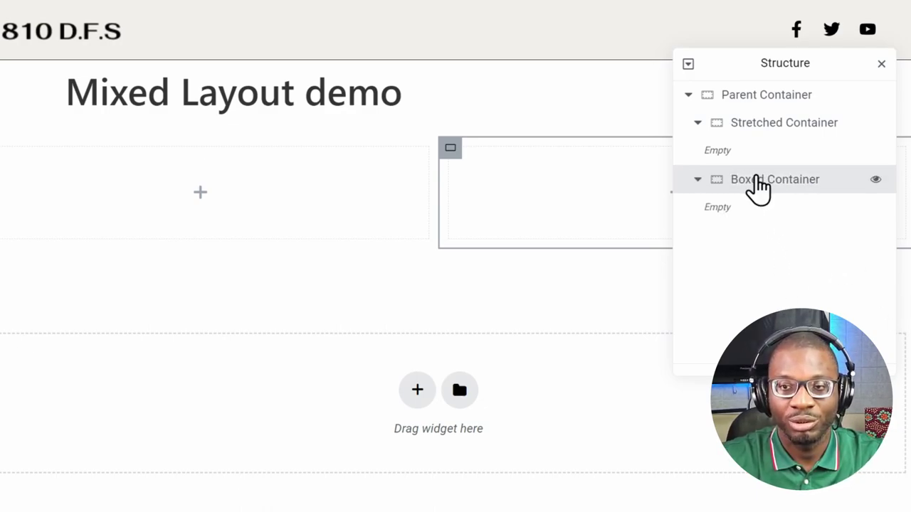
- Check the tutorial's content width instruction and set the Parent Container's content width to Full Width
click(744, 103)
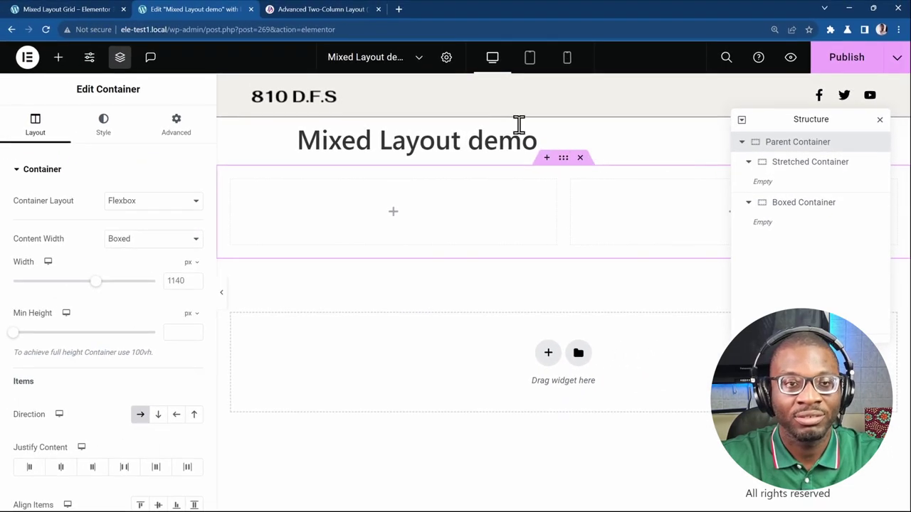
click(313, 12)
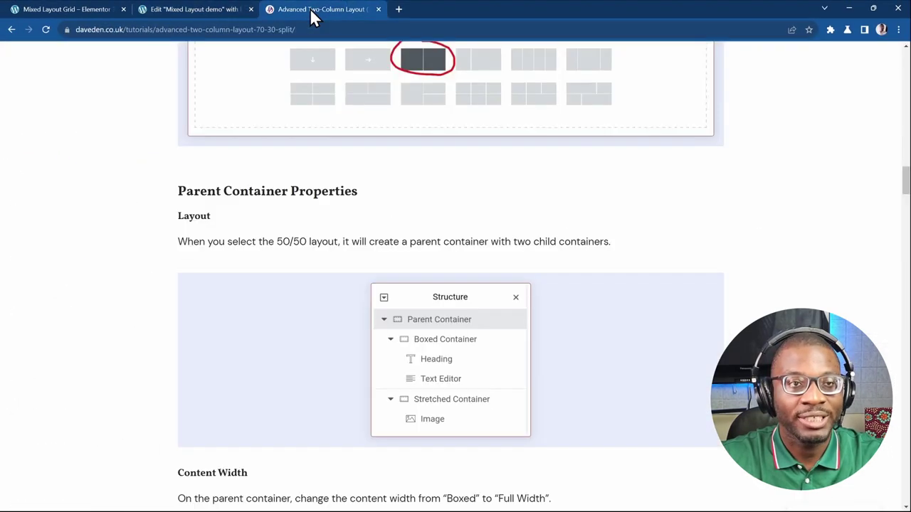
scroll(328, 220, down, 3)
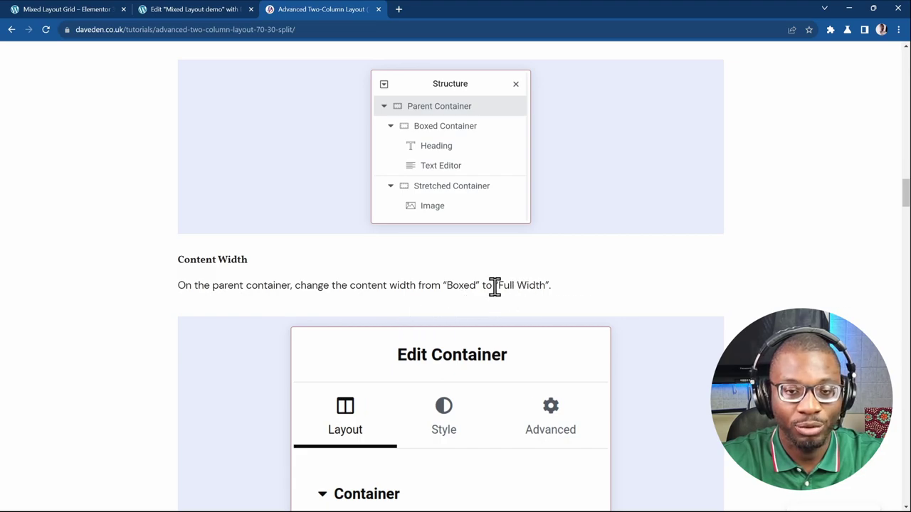
click(169, 8)
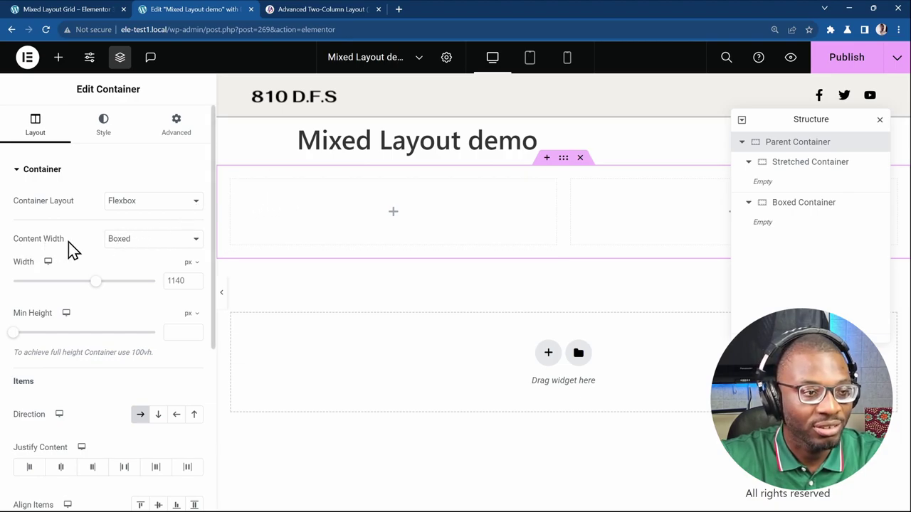
click(130, 242)
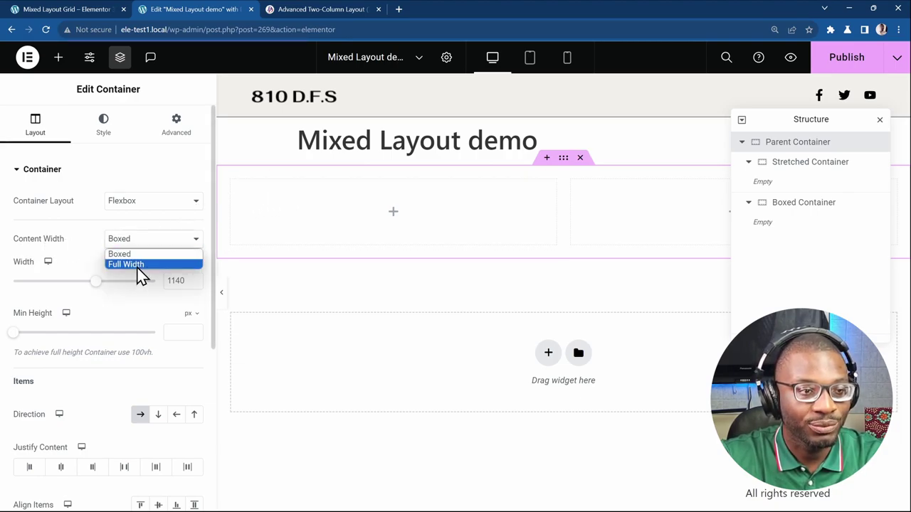
click(139, 265)
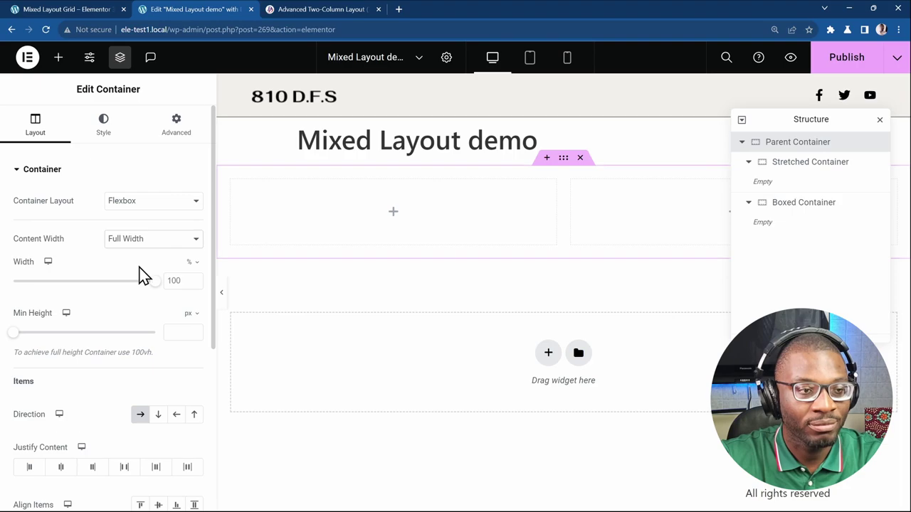
- Copy the class name dd-mixed-layout from the tutorial and add it to the Parent Container's CSS classes
click(317, 10)
scroll(335, 150, down, 1)
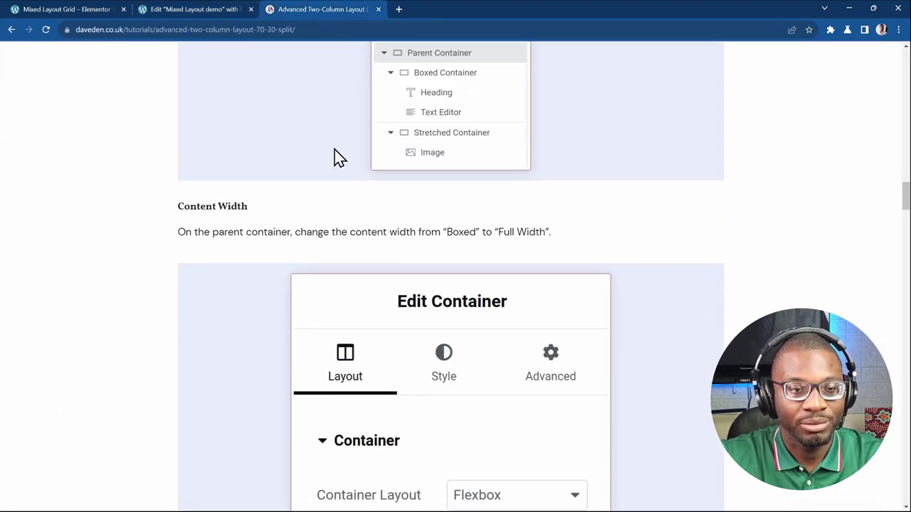
scroll(335, 149, down, 4)
scroll(334, 158, down, 5)
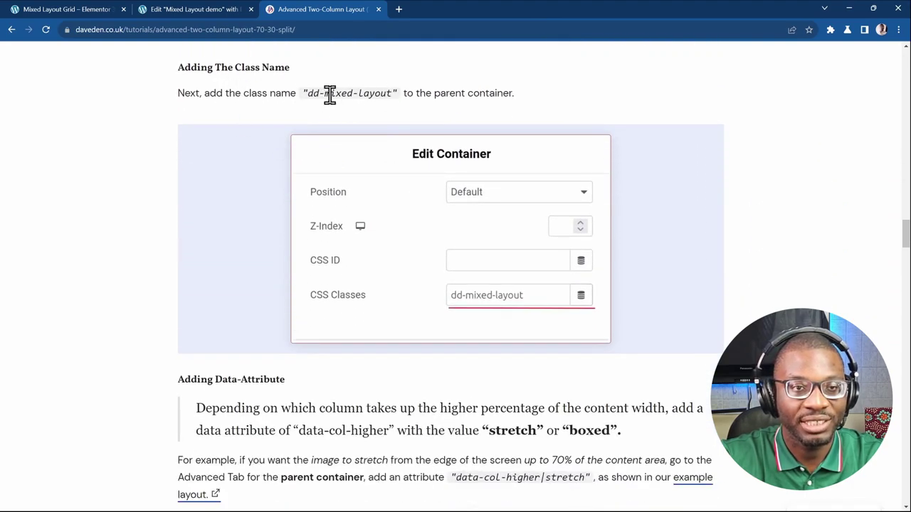
drag(308, 94, 396, 110)
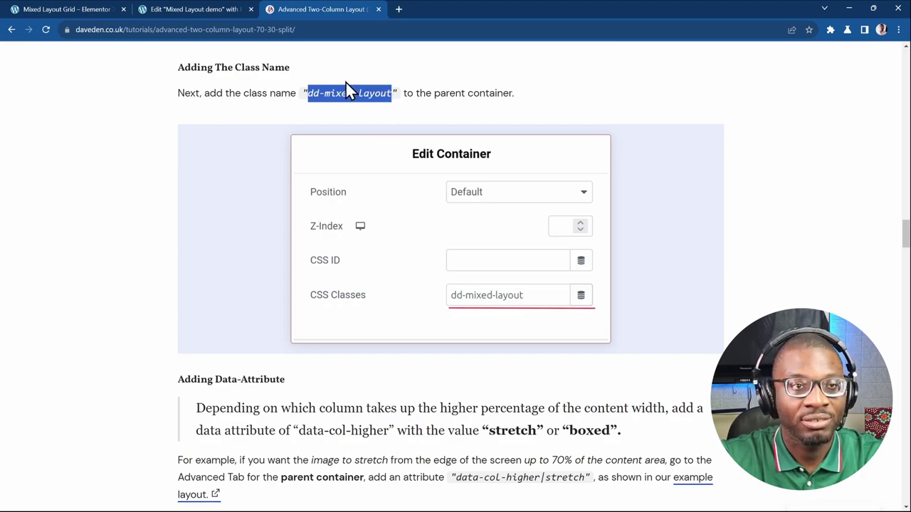
click(192, 9)
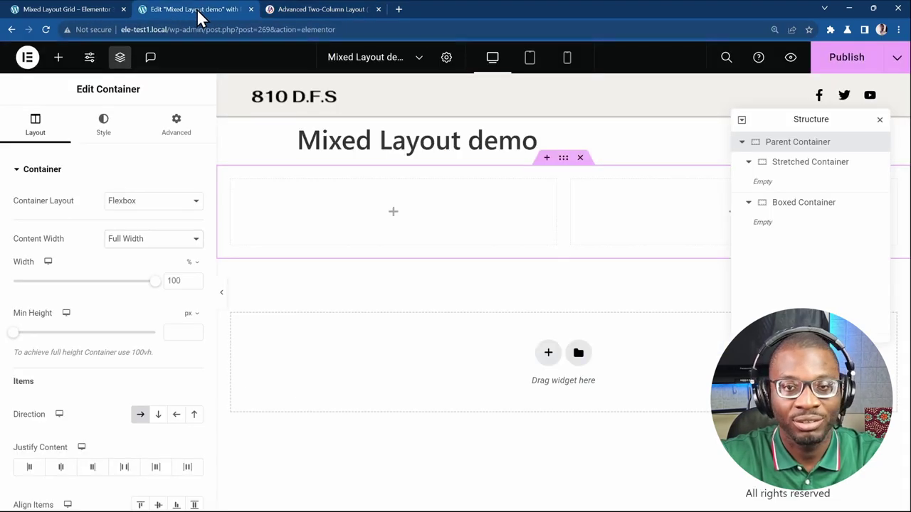
click(177, 128)
scroll(122, 260, down, 5)
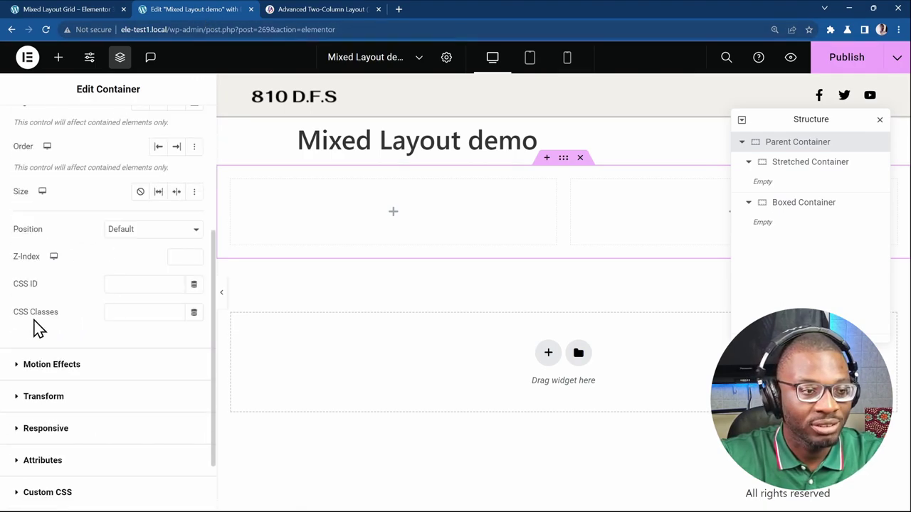
click(139, 314)
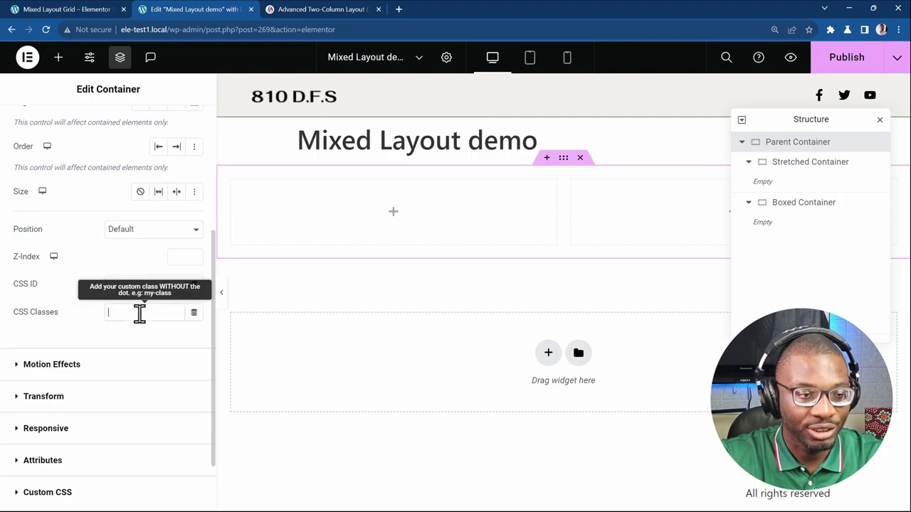
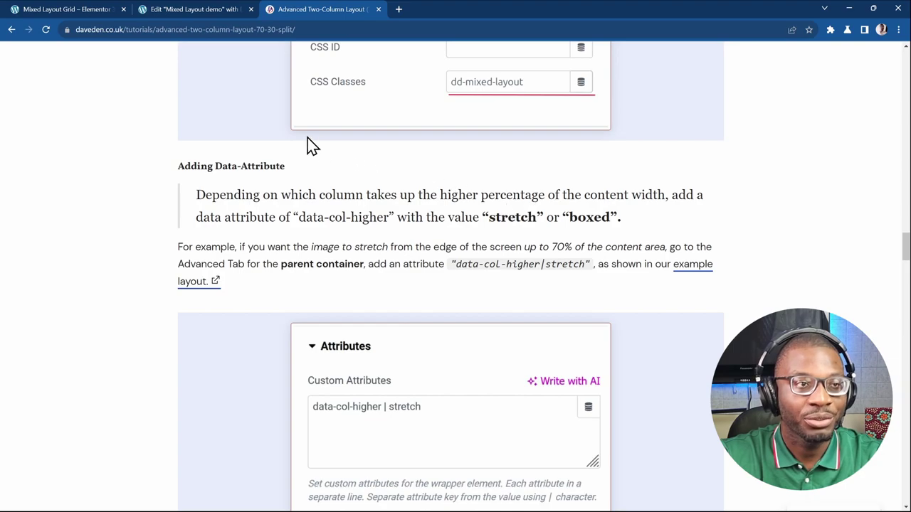
- Check the Mixed Layout Grid demo and copy the data attribute "data-col-higher | boxed" from the tutorial's Adding Data-Attribute section
click(65, 9)
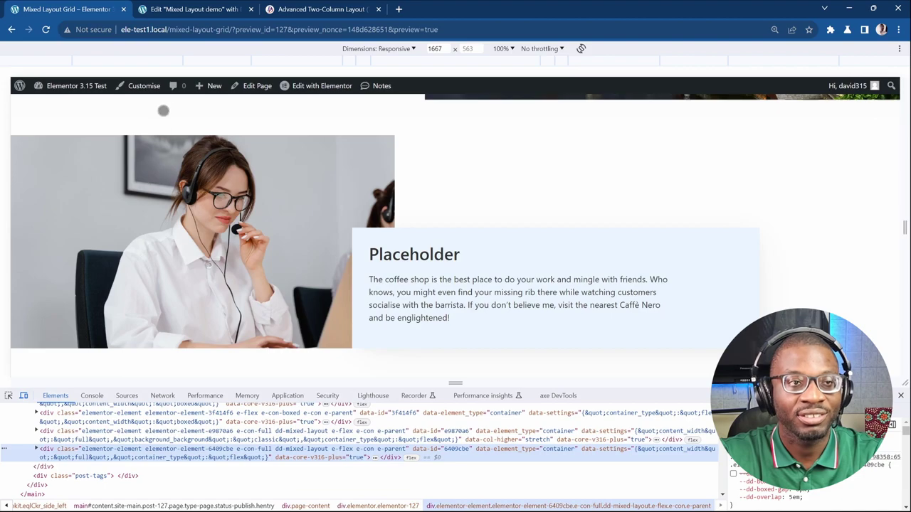
click(301, 9)
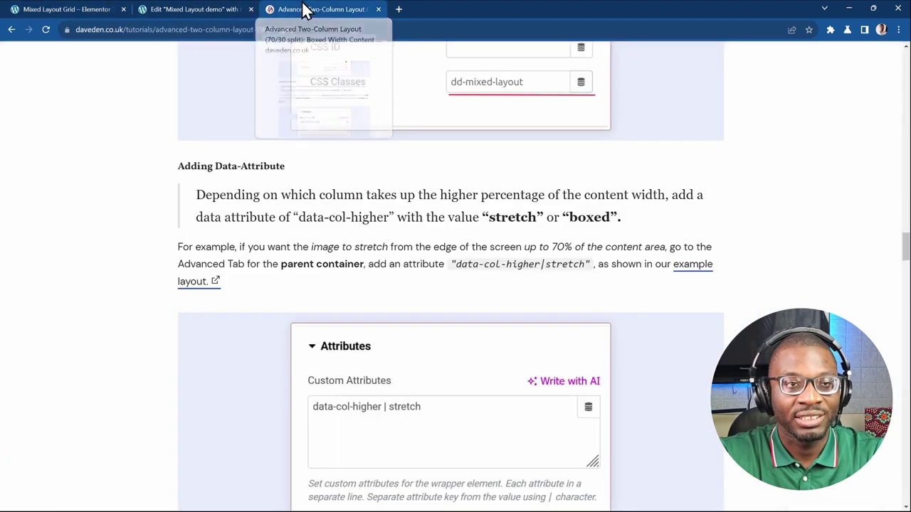
scroll(530, 303, down, 1)
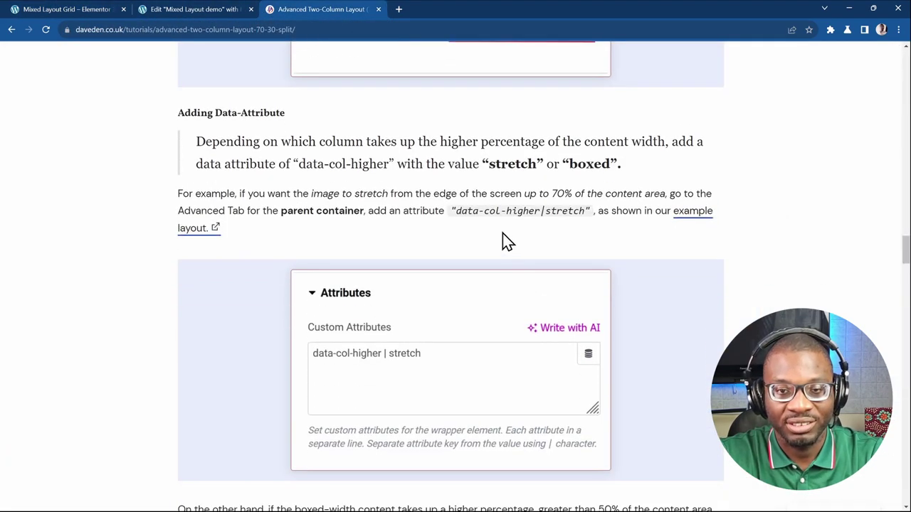
scroll(499, 242, down, 3)
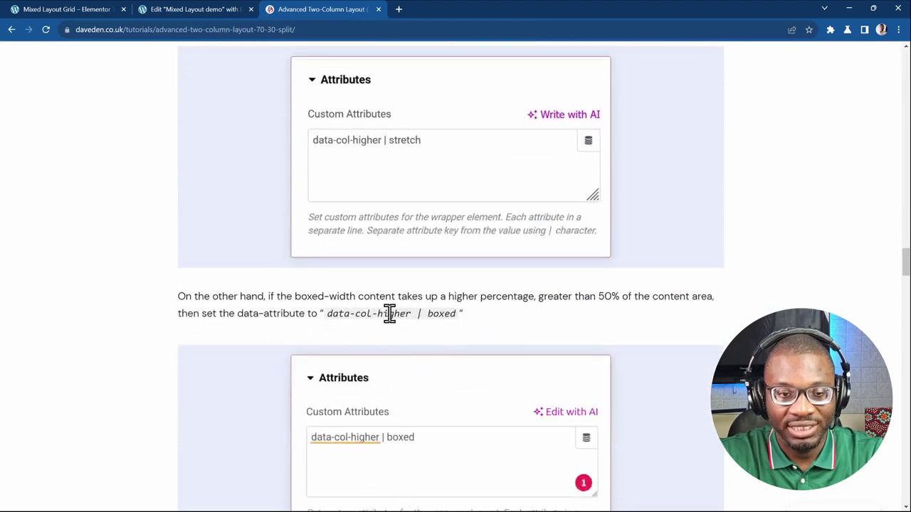
drag(327, 316, 459, 320)
key(ctrl+c)
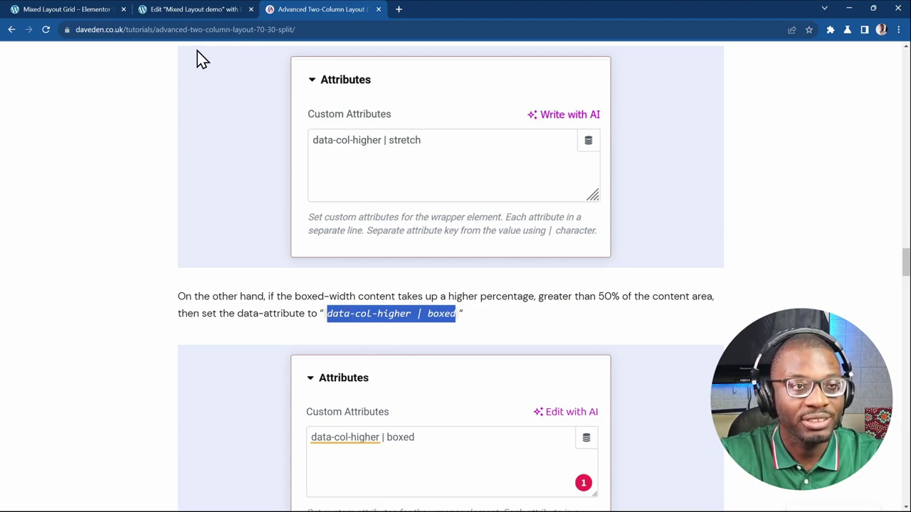
- Add the custom attribute "data-col-higher | boxed" to the Parent Container and publish the page
click(161, 10)
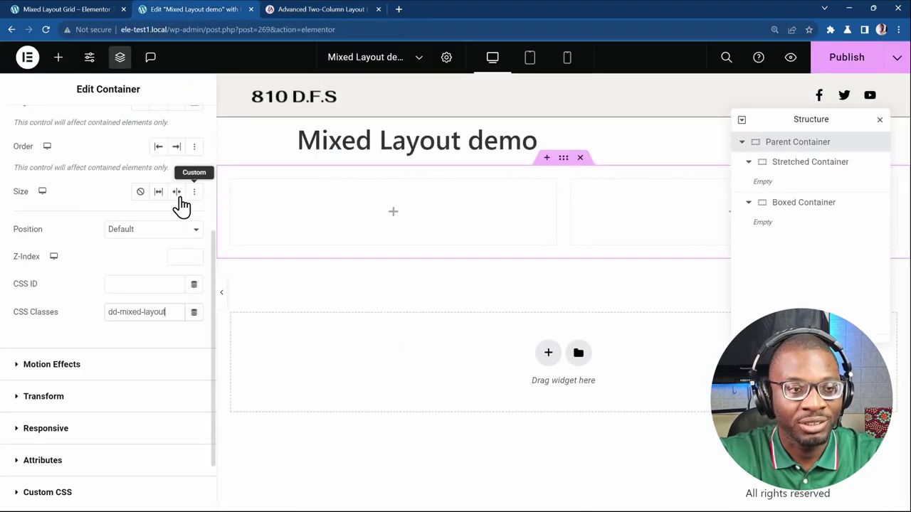
scroll(125, 267, down, 1)
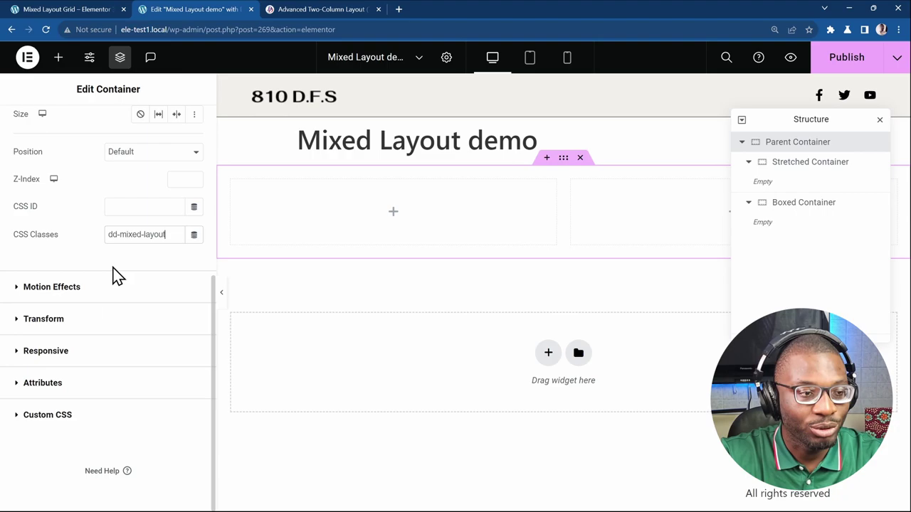
click(53, 383)
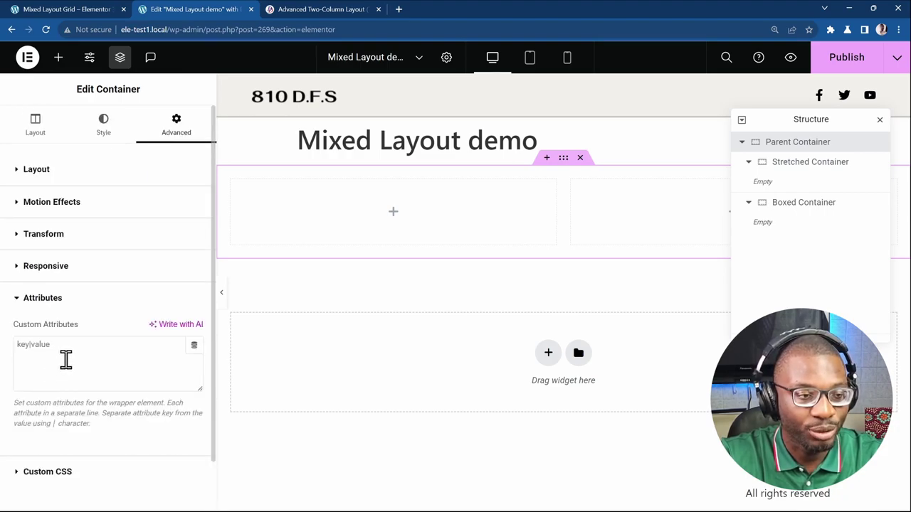
click(69, 359)
key(ctrl+v)
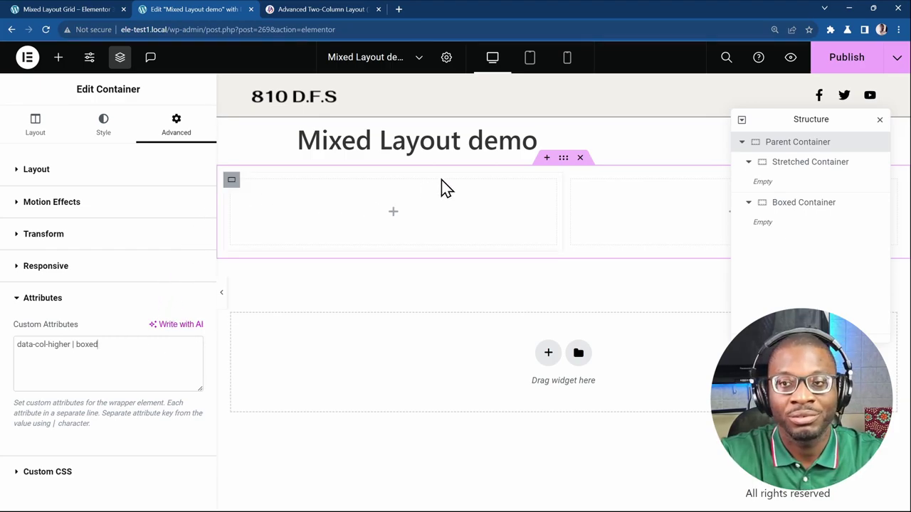
click(856, 60)
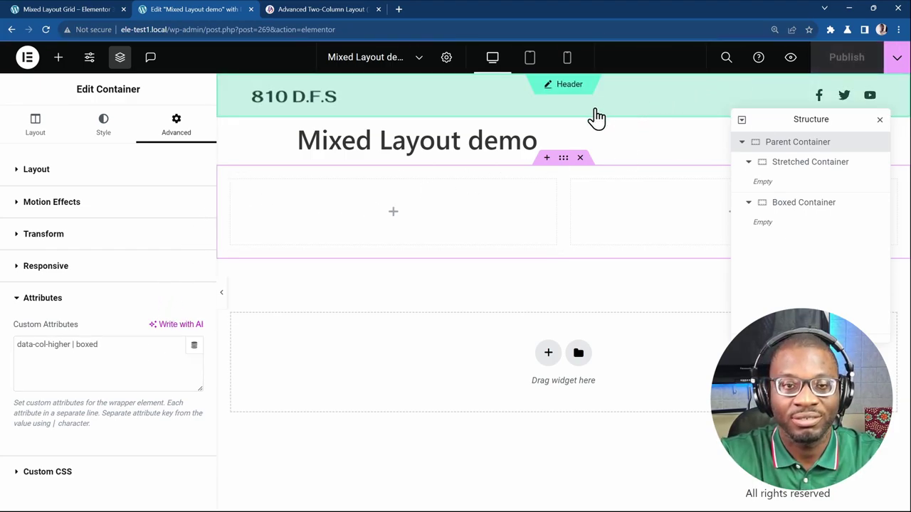
- Copy the gap value var(--dd-boxed-gap) from the tutorial's Gap Between Columns section
click(314, 9)
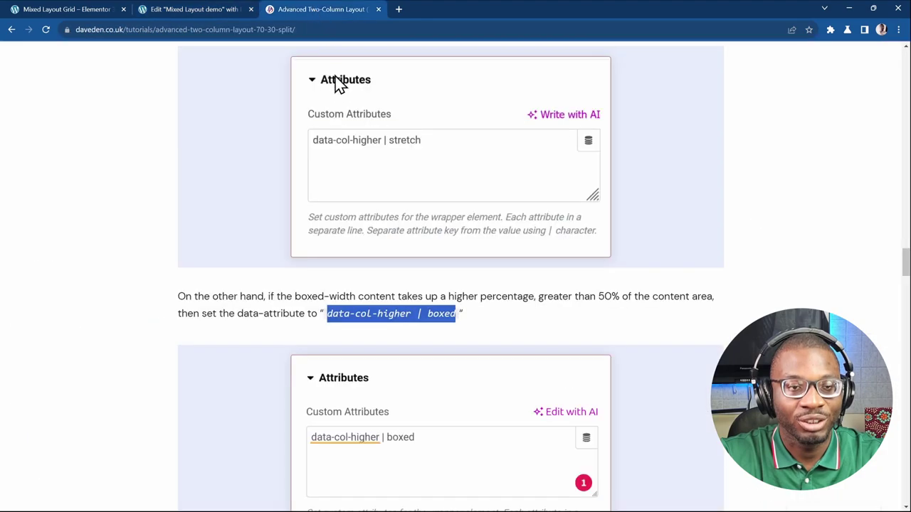
scroll(353, 187, down, 3)
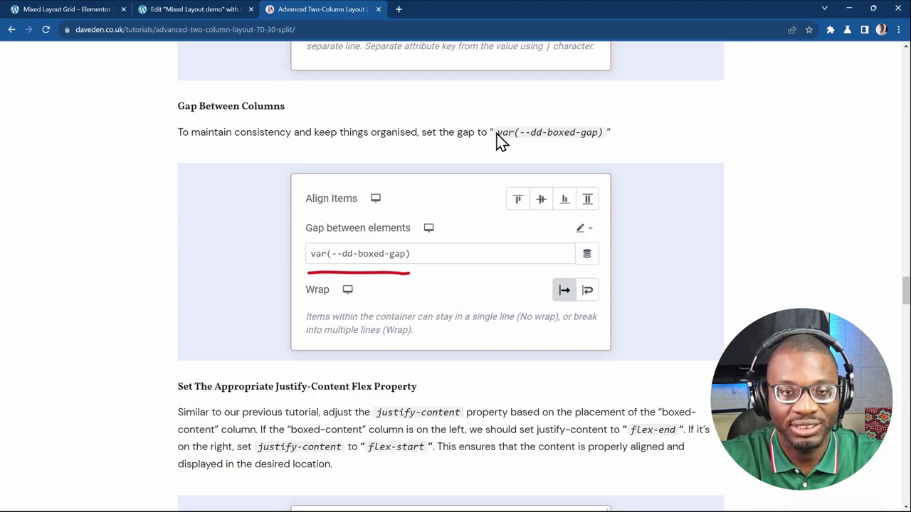
drag(498, 133, 605, 151)
key(ctrl+c)
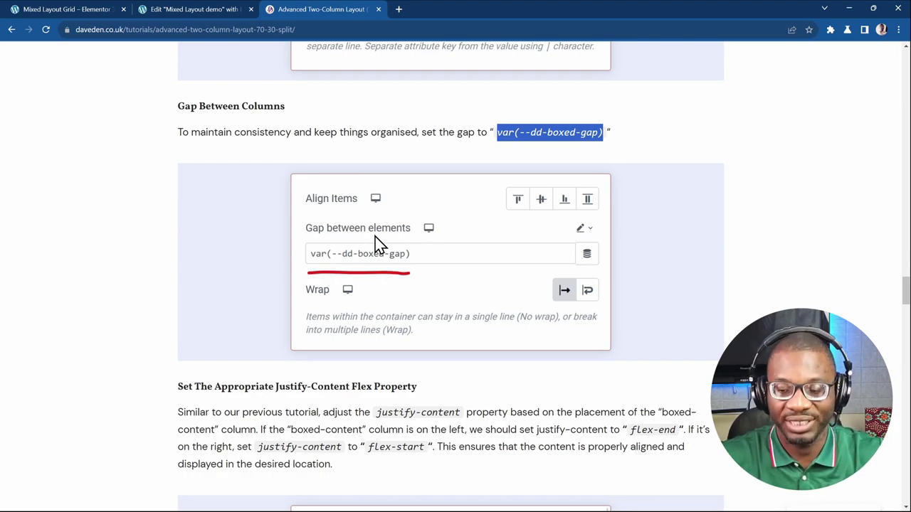
- Set the Parent Container's column and row gaps to the custom value var(--dd-boxed-gap) and publish the page
click(182, 9)
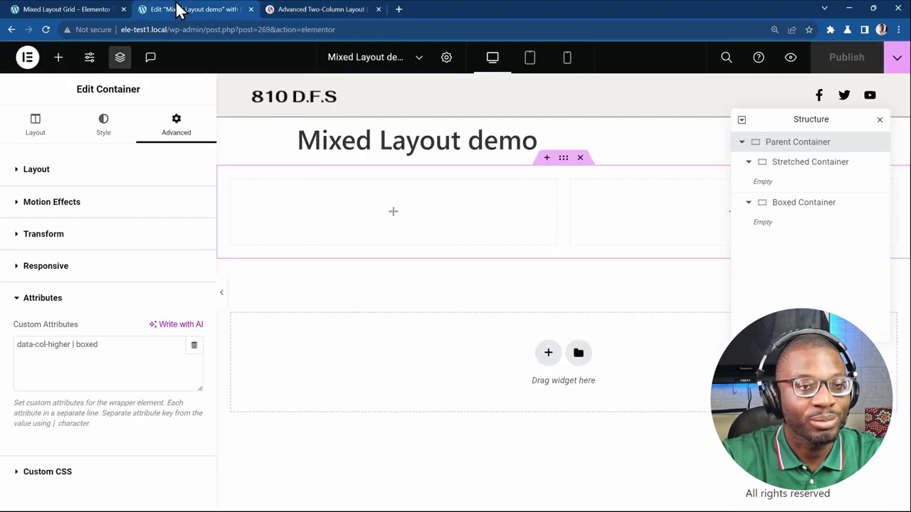
click(29, 136)
scroll(50, 400, down, 2)
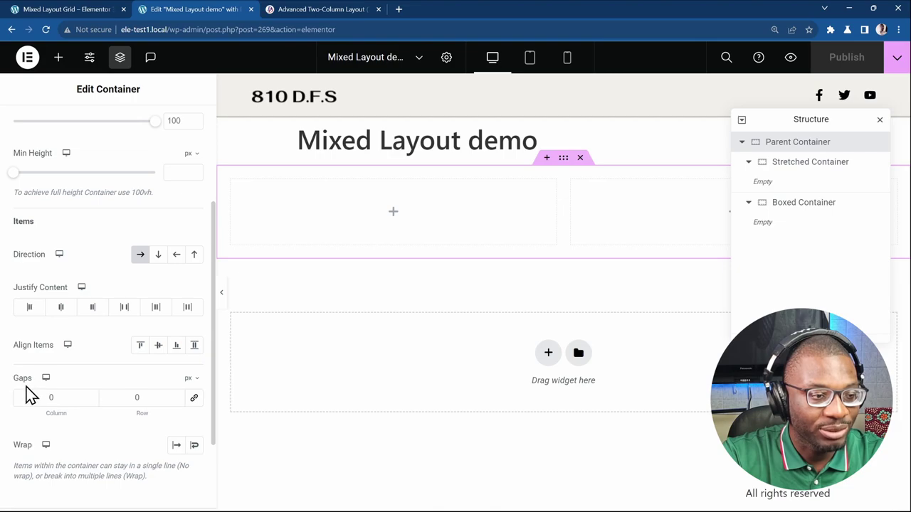
click(188, 387)
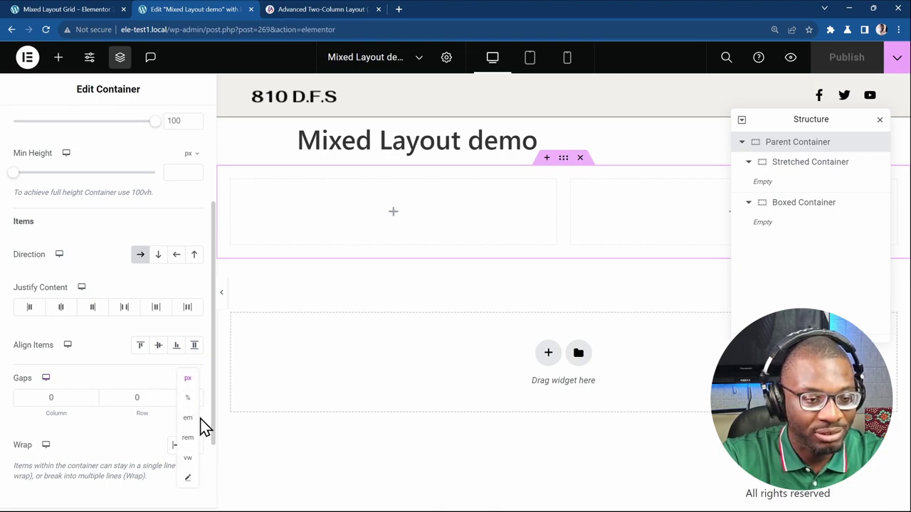
click(190, 484)
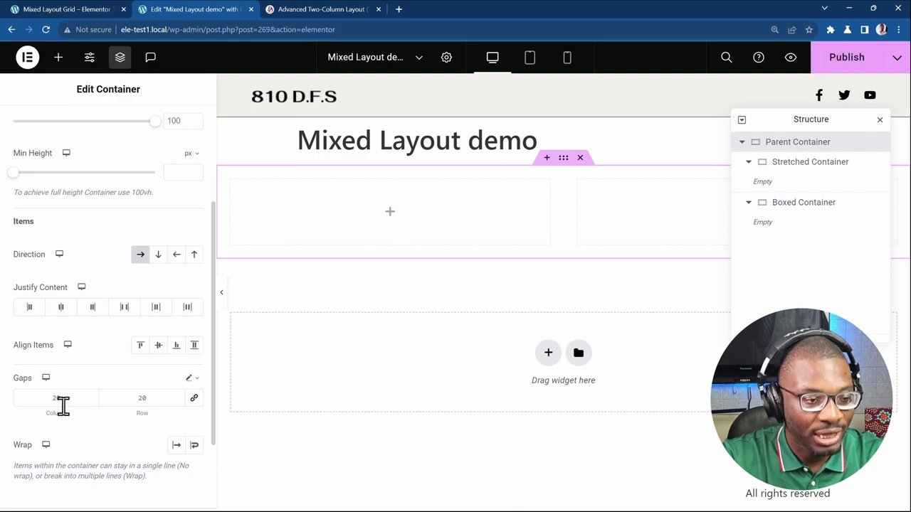
key(ctrl+v)
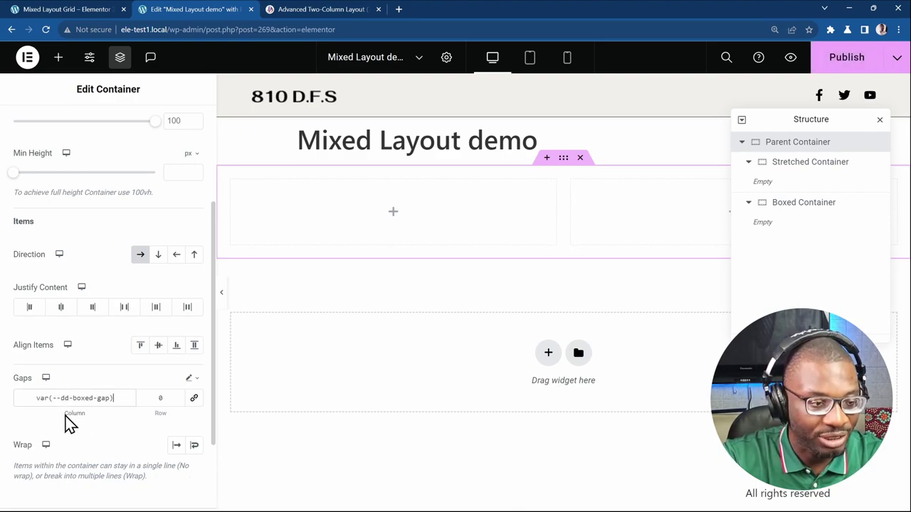
double_click(149, 399)
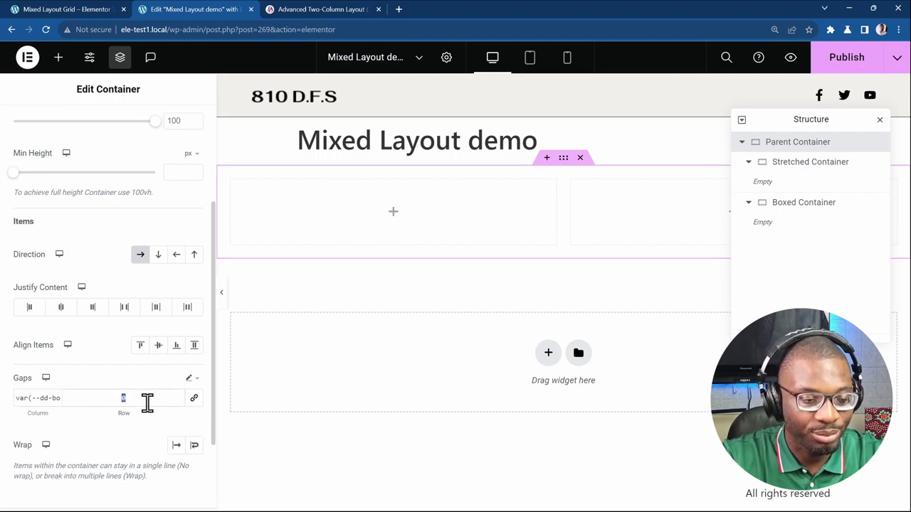
key(ctrl+v)
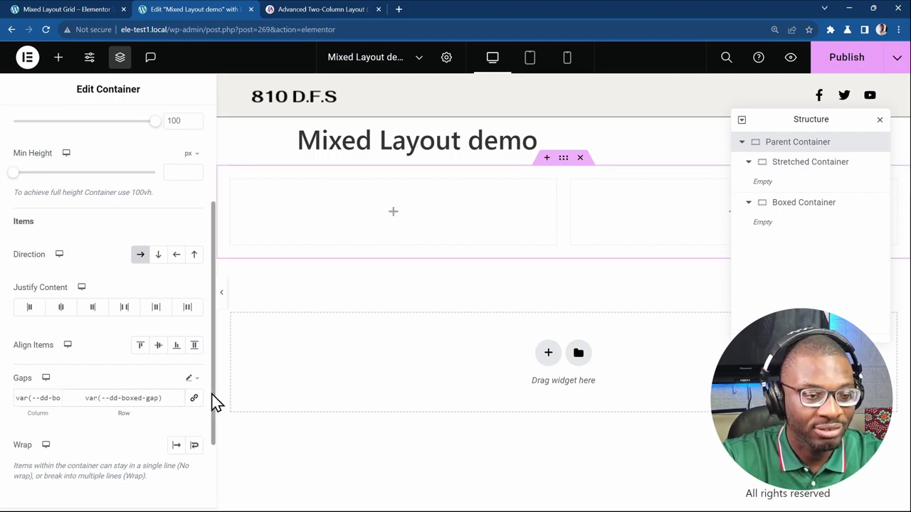
click(830, 58)
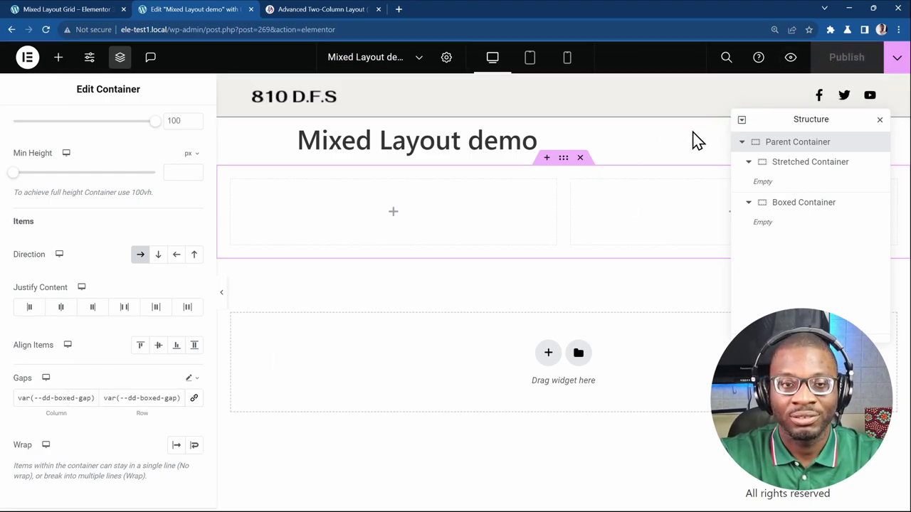
- Check the tutorial's justify-content guidance and the Mixed Layout Grid demo, and set the Parent Container's Justify Content to Start
click(320, 14)
scroll(230, 256, down, 3)
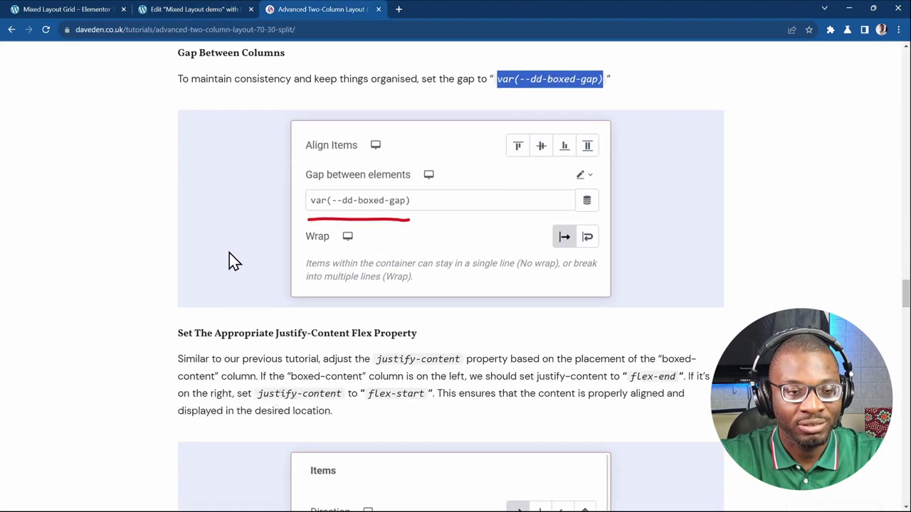
scroll(230, 253, down, 3)
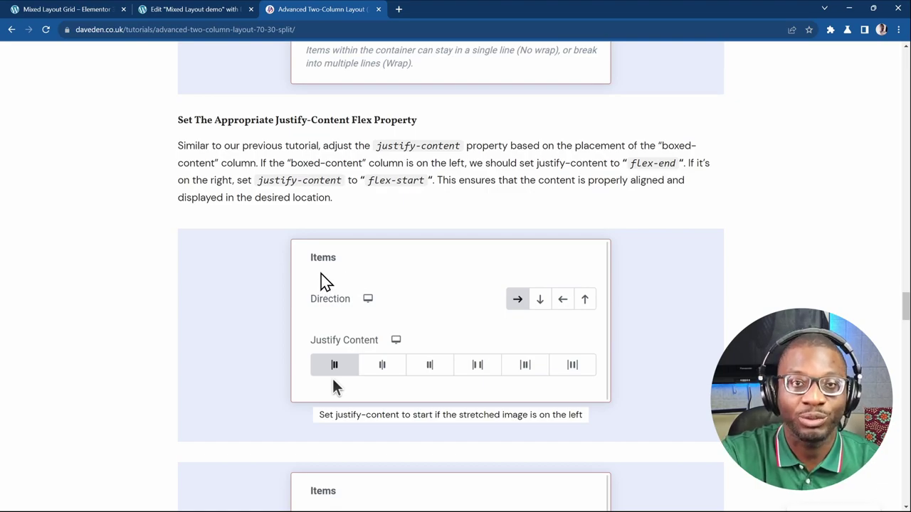
scroll(322, 277, up, 8)
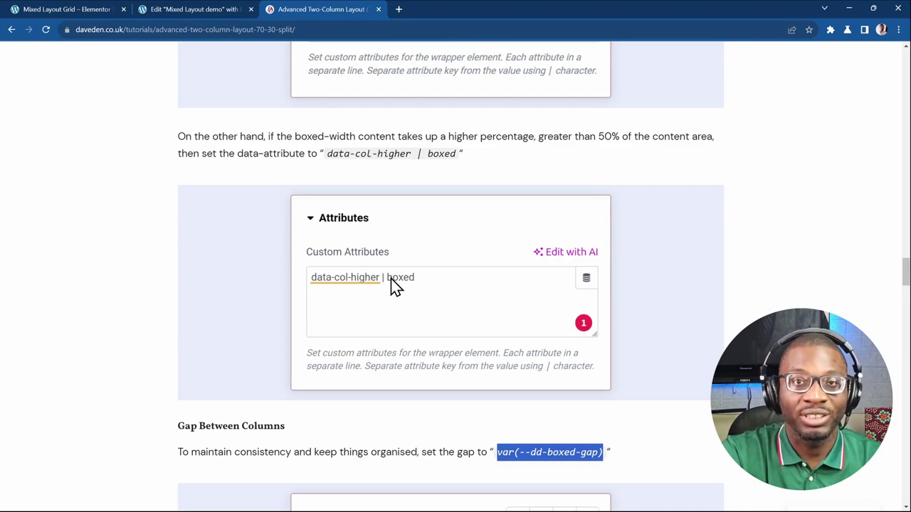
scroll(387, 271, down, 7)
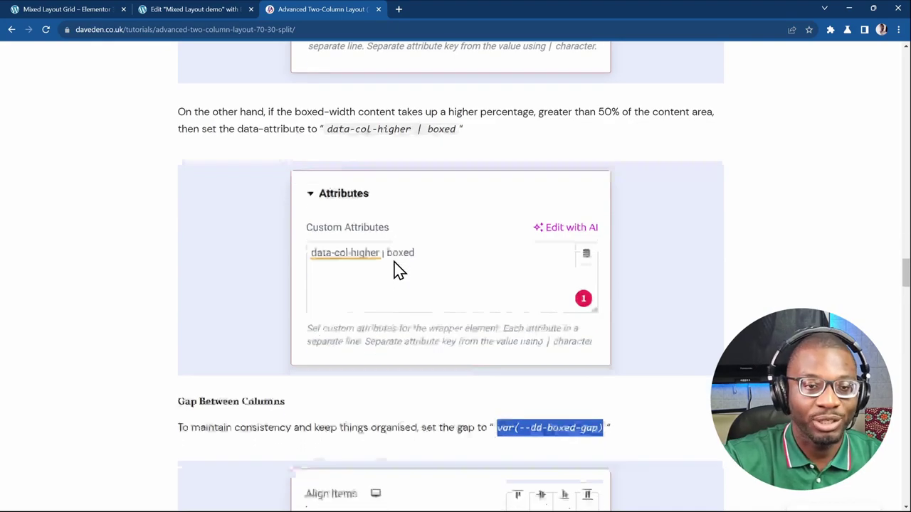
scroll(409, 282, down, 2)
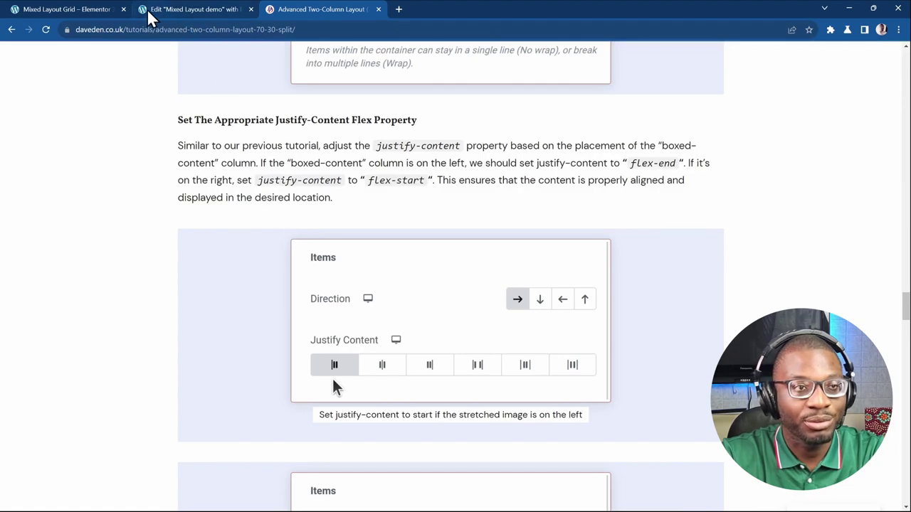
click(20, 9)
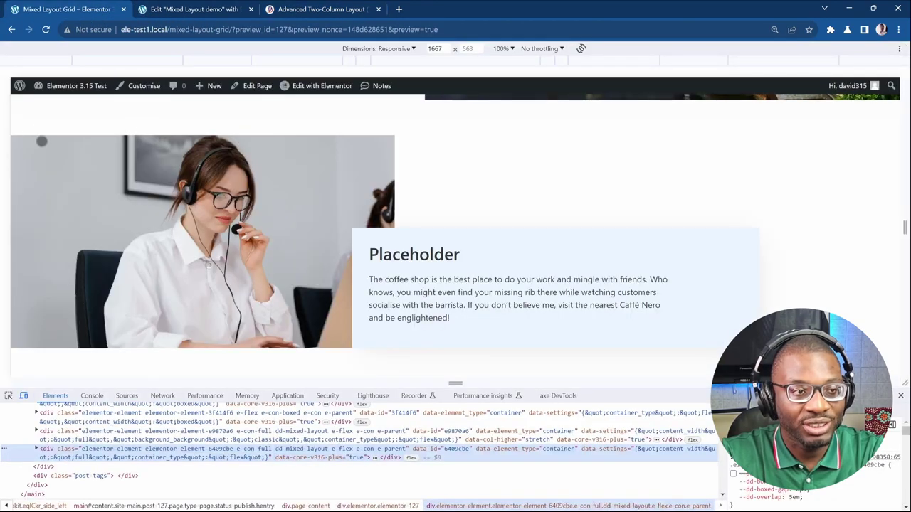
click(214, 10)
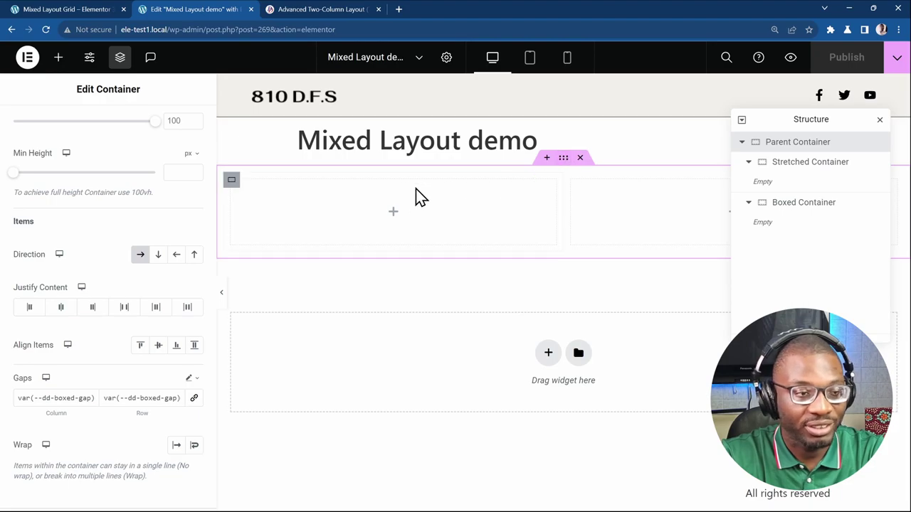
click(30, 308)
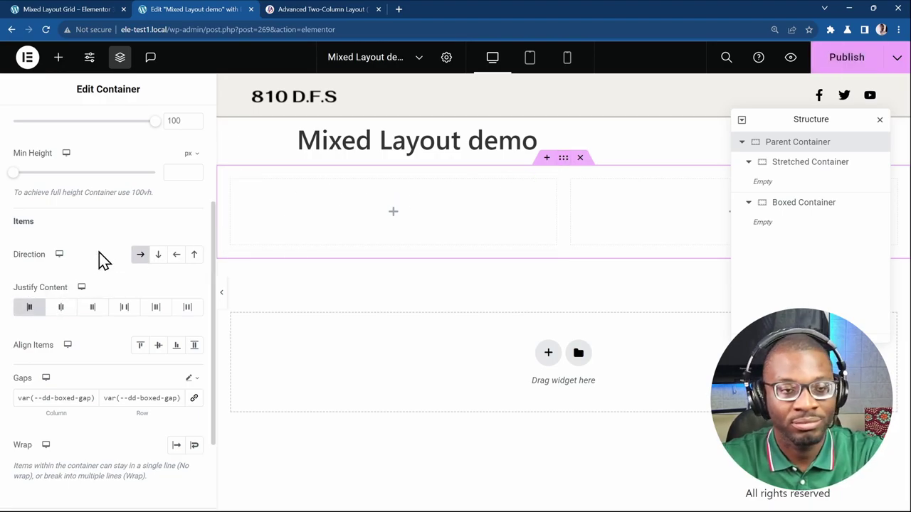
click(140, 254)
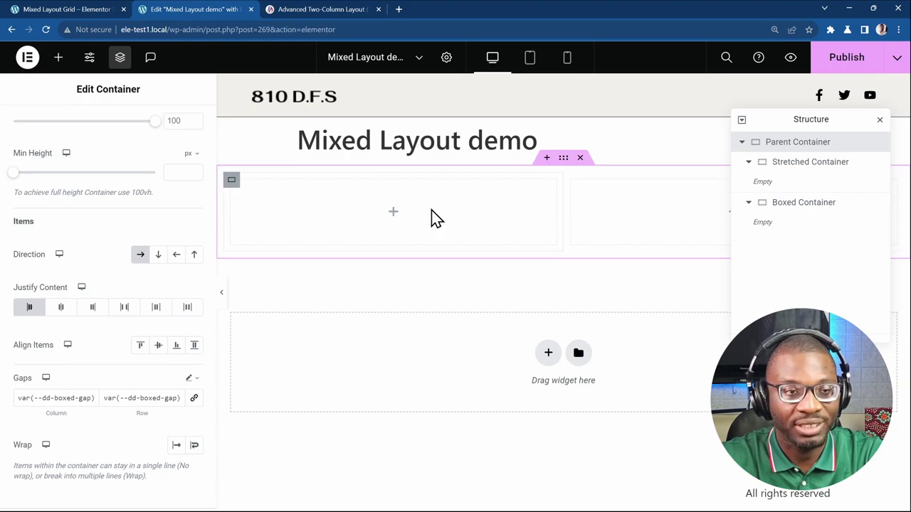
- Add an Image widget to the Stretched Container, and Heading and Text Editor widgets to the Boxed Container
click(59, 60)
drag(156, 393, 311, 222)
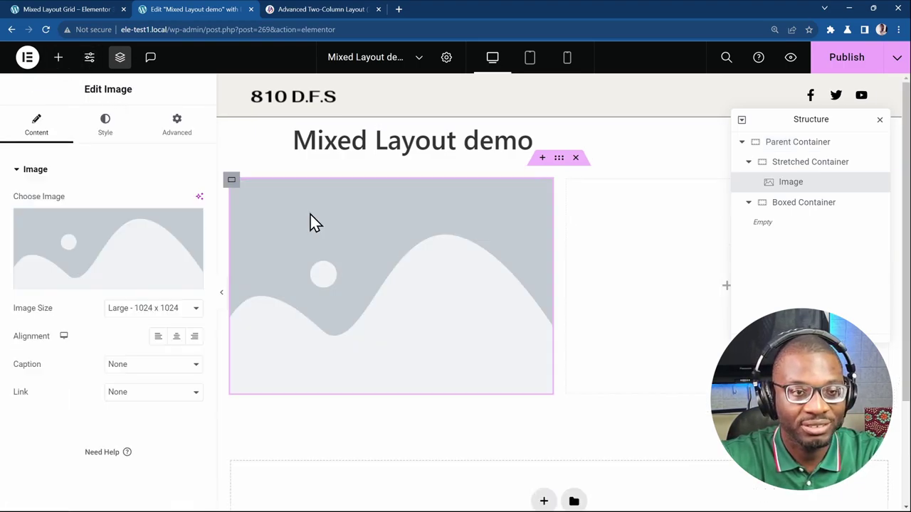
click(61, 64)
drag(55, 389, 634, 259)
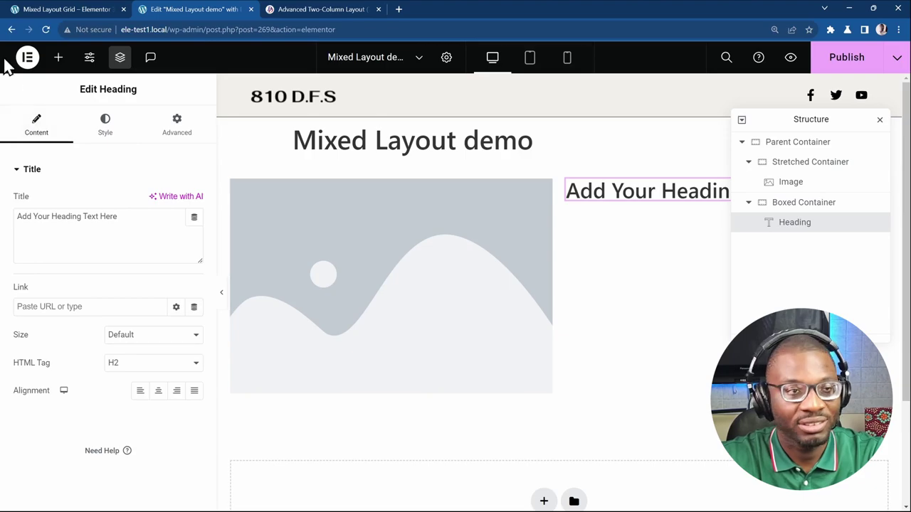
click(60, 62)
drag(57, 460, 633, 207)
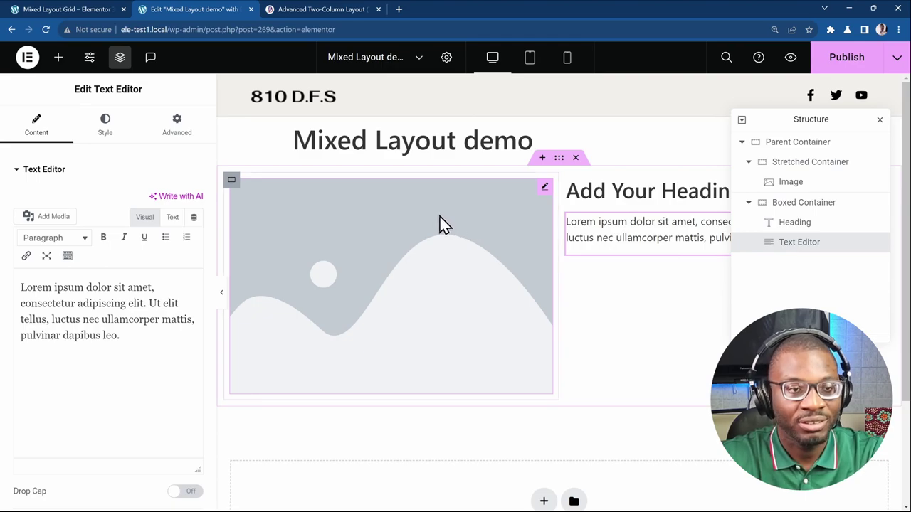
- Replace the placeholder image with pexels-mart-production-7709208-scaled.jpg from the Media Library and publish the page
click(342, 235)
click(128, 221)
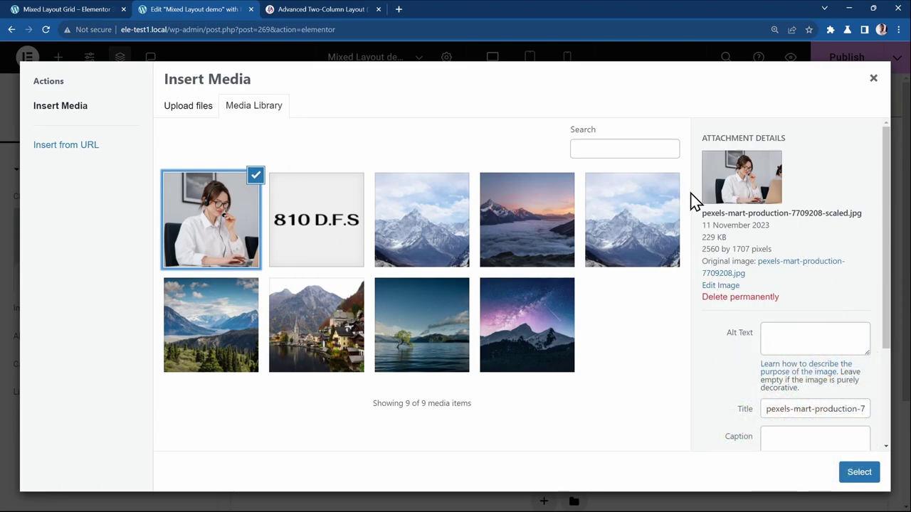
click(859, 473)
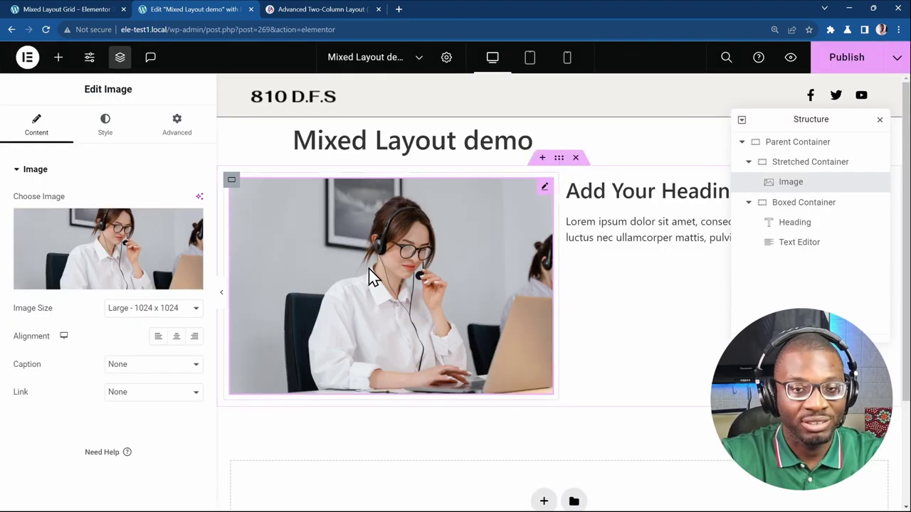
click(839, 67)
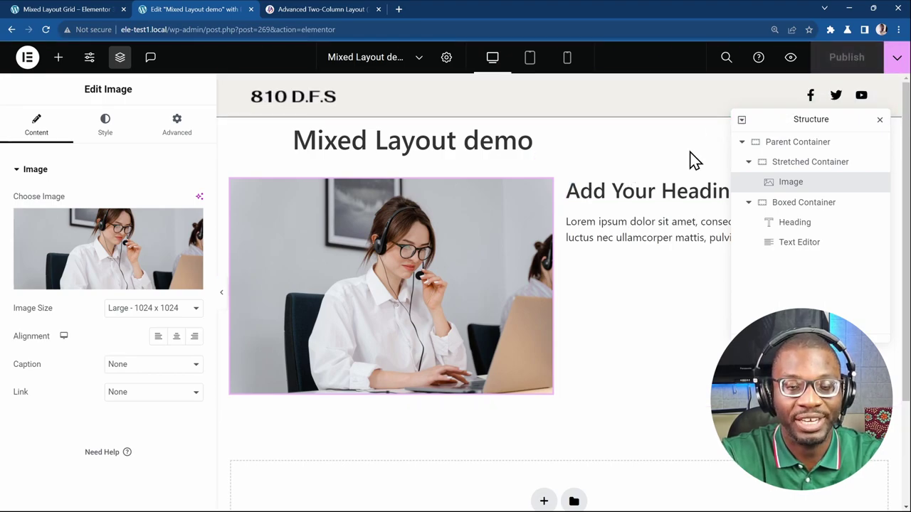
- Review the tutorial's summary of parent container properties and set the Parent Container's padding to 0 on all sides
click(316, 10)
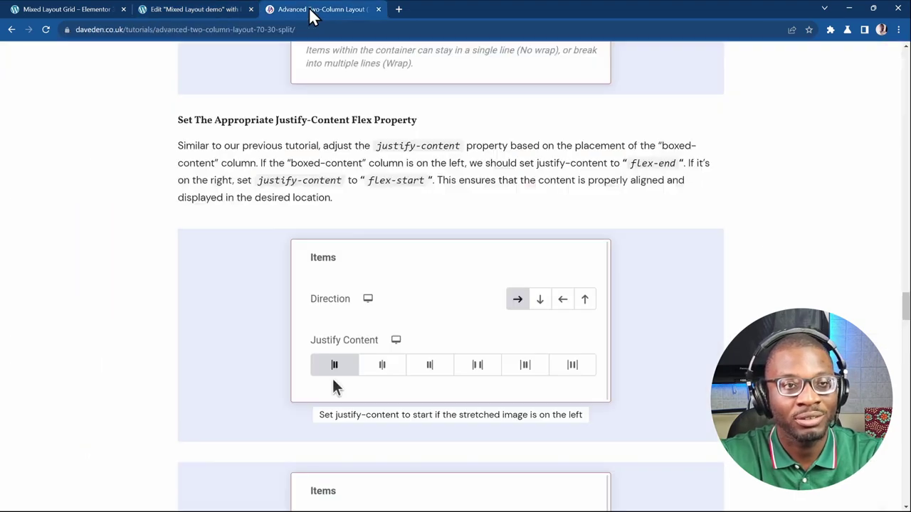
scroll(427, 254, down, 4)
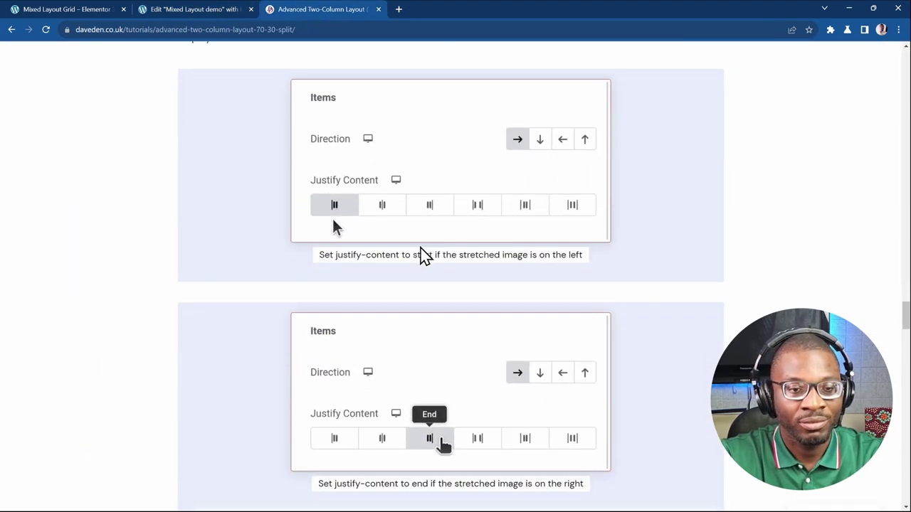
scroll(423, 256, down, 5)
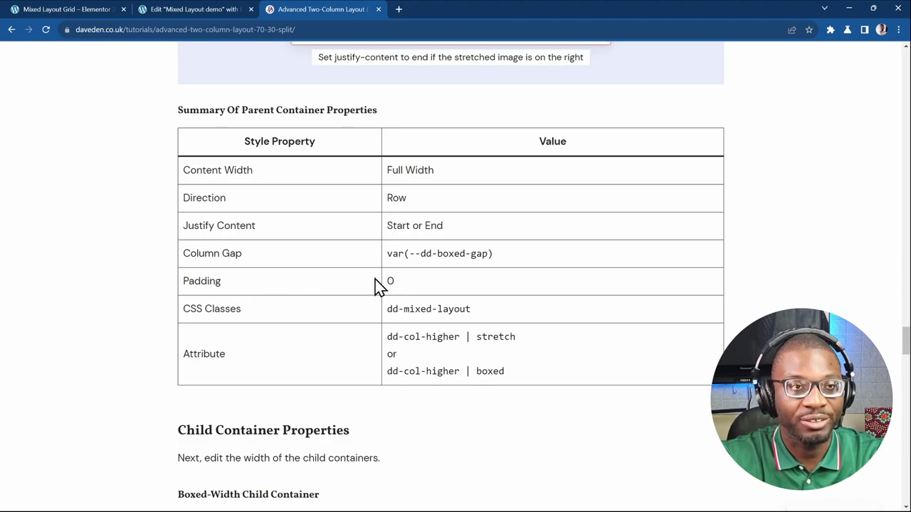
click(175, 11)
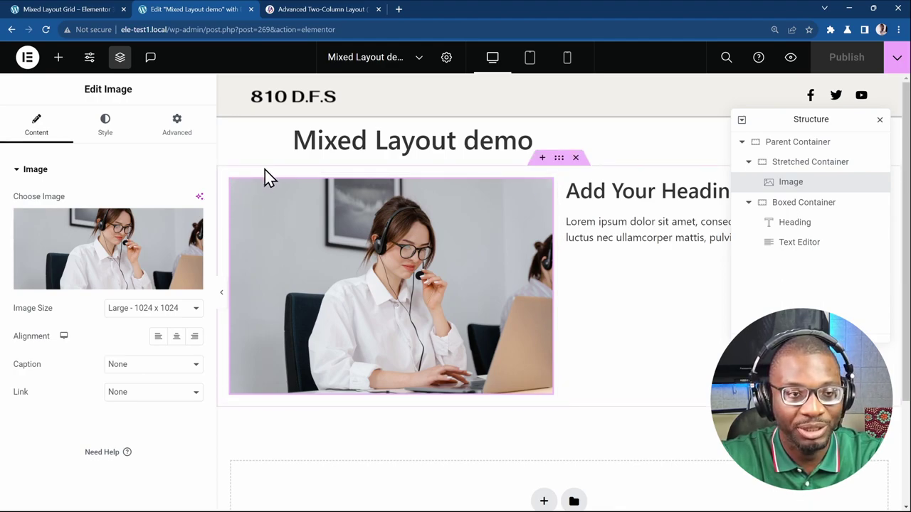
click(559, 160)
click(175, 132)
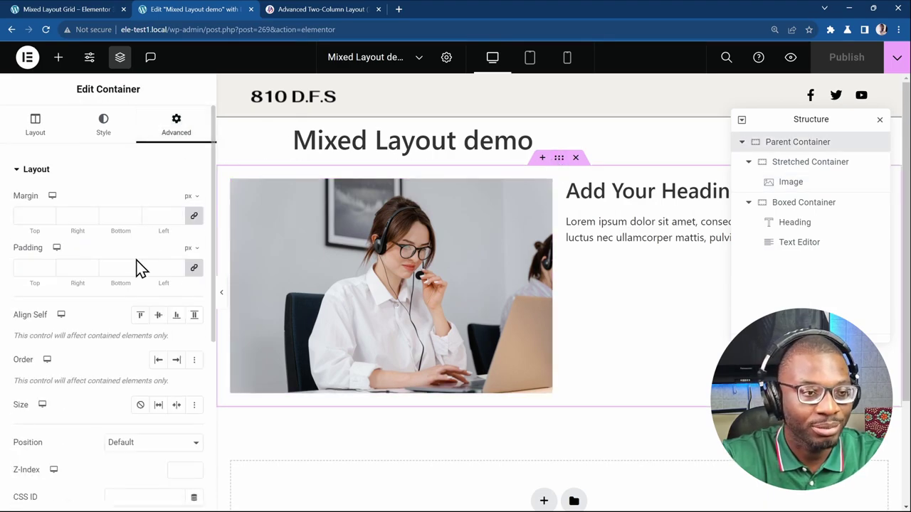
click(169, 269)
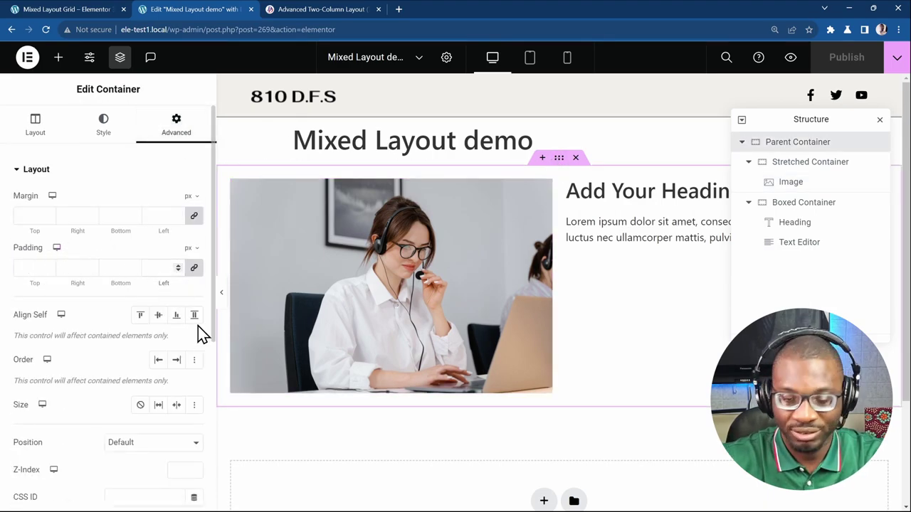
text(0)
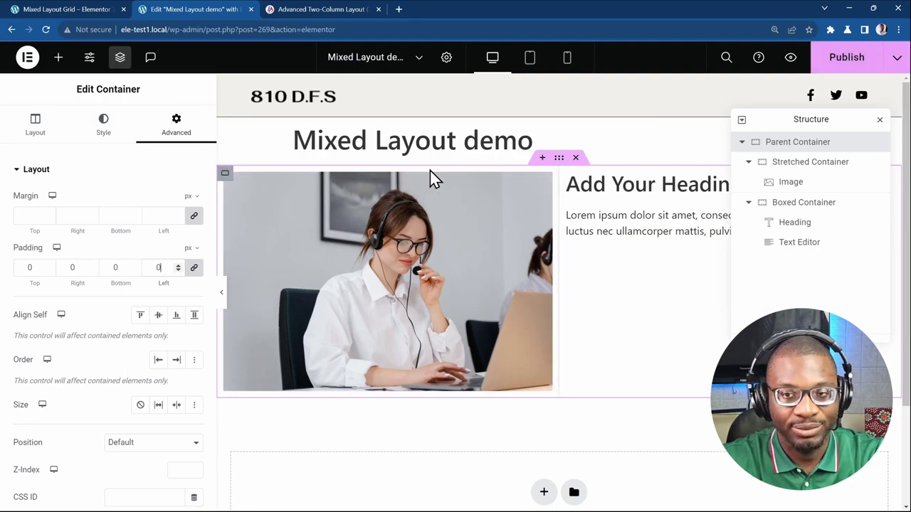
- Set the Stretched Container's padding to 0 on all sides
click(805, 170)
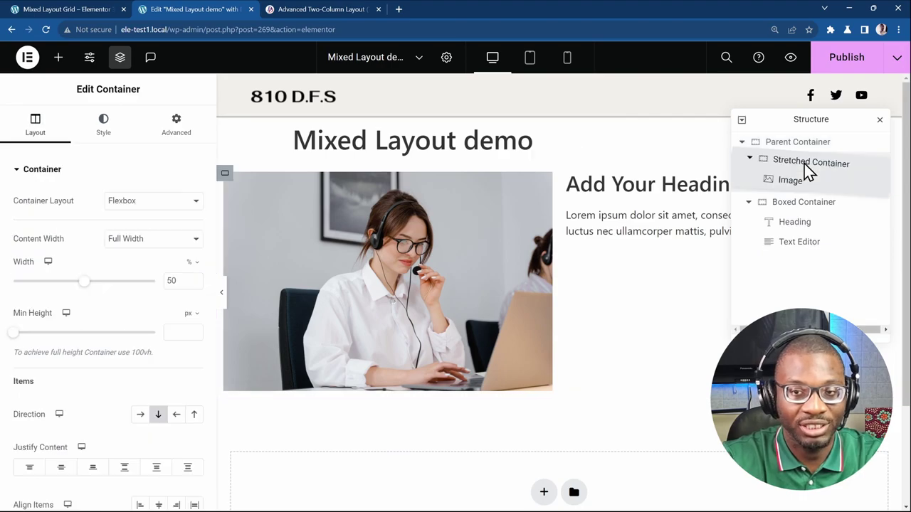
click(177, 126)
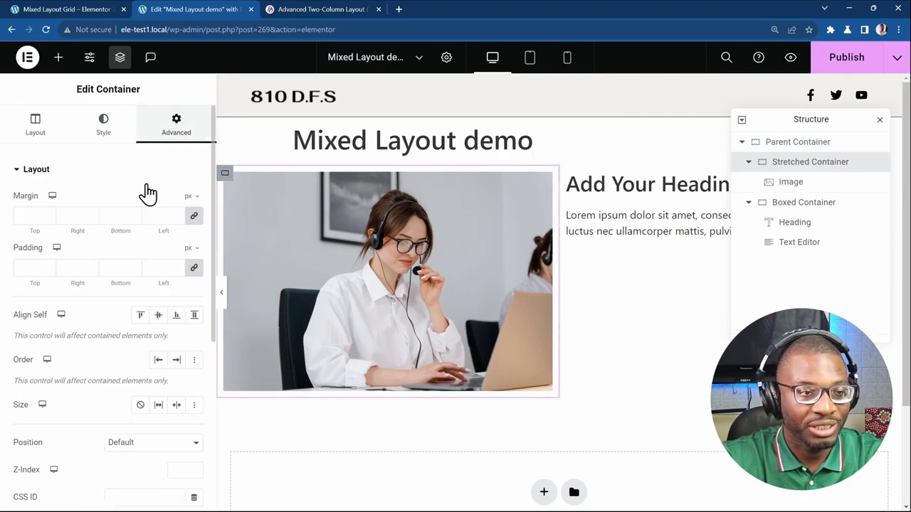
click(166, 265)
text(0)
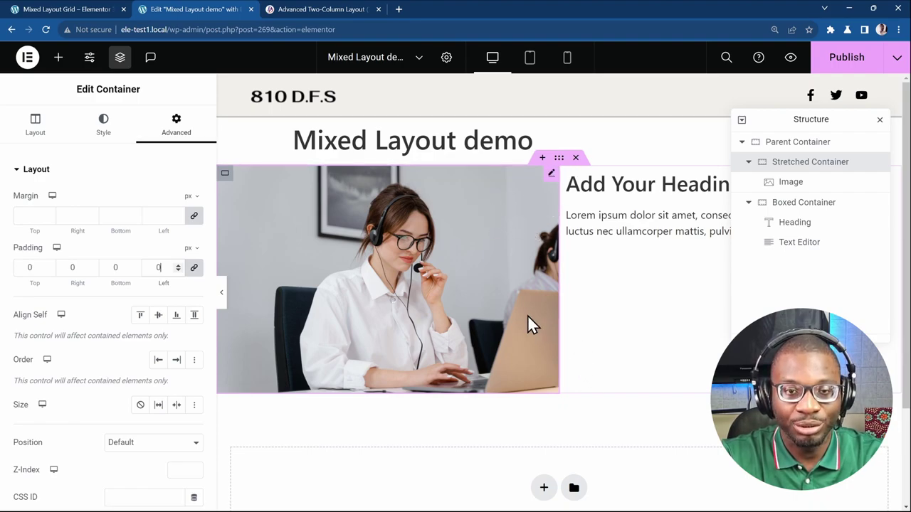
- Set the Image widget's width and height both to 100%
click(479, 282)
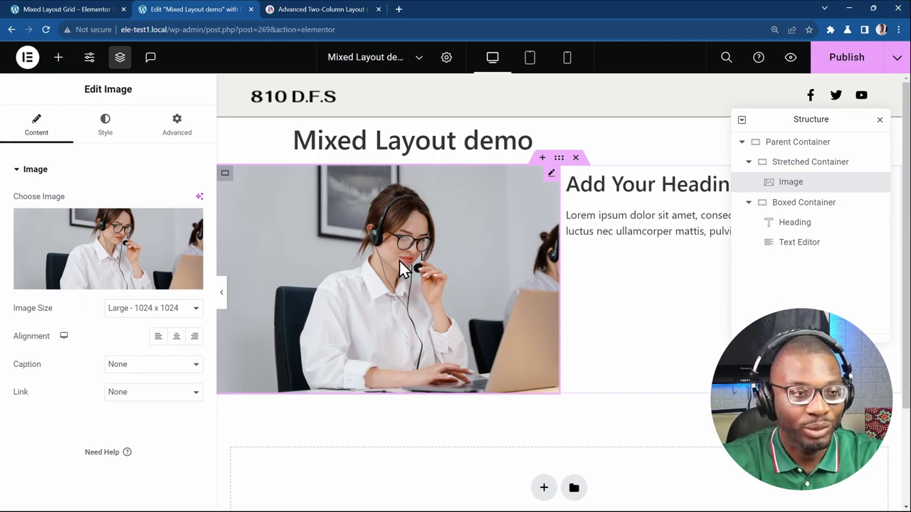
click(104, 130)
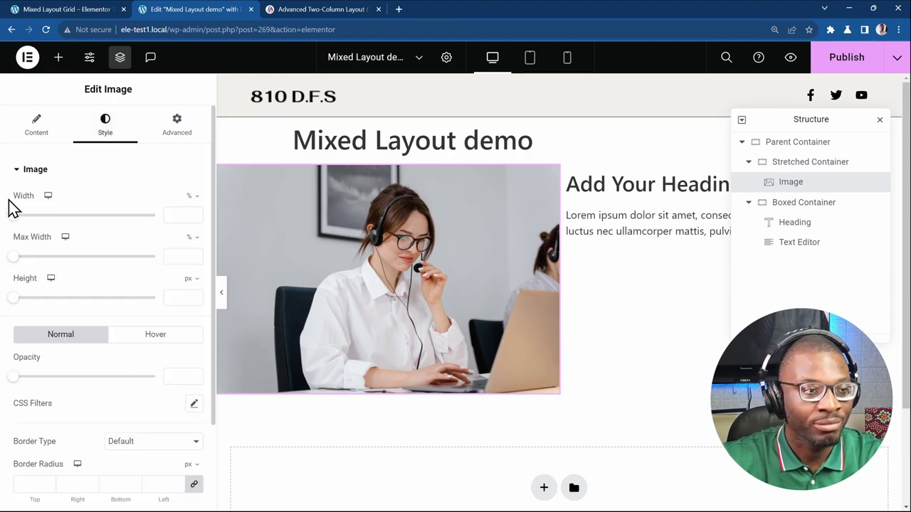
click(177, 215)
text(100)
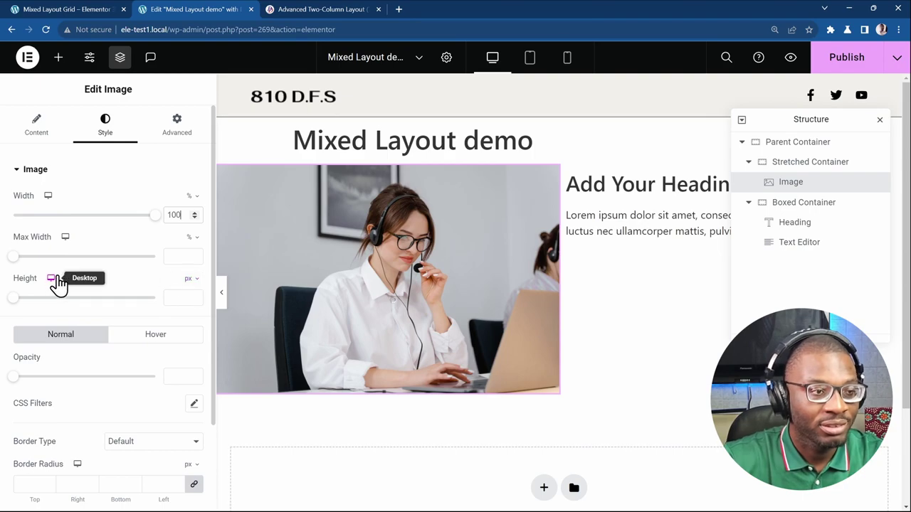
click(192, 279)
click(188, 298)
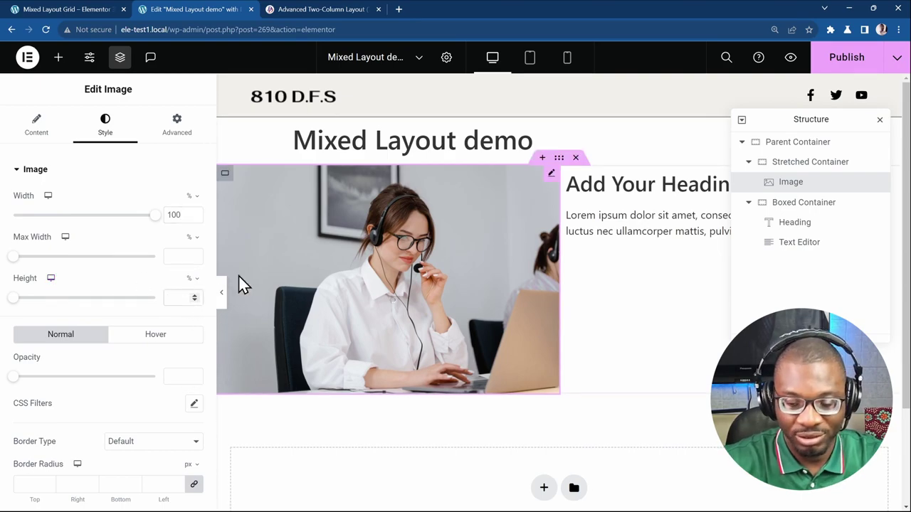
text(100)
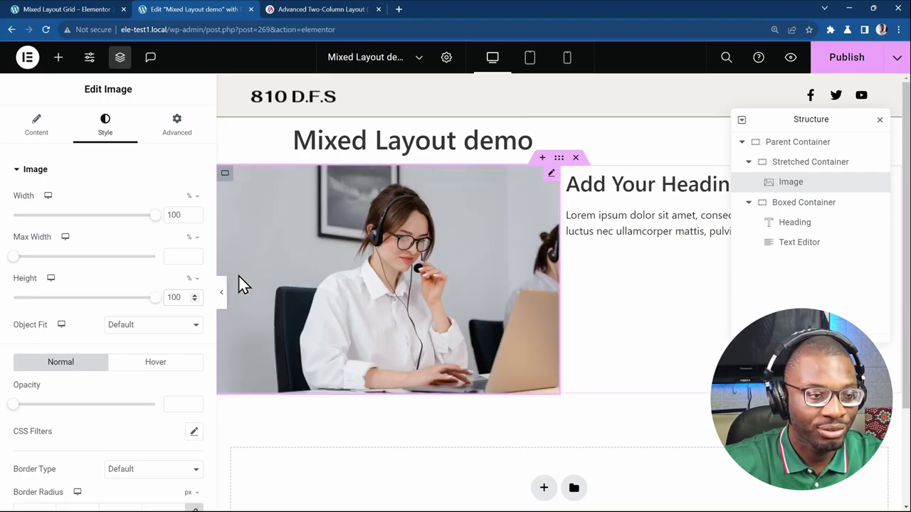
- Set the image's object fit to Cover and publish the page
click(136, 331)
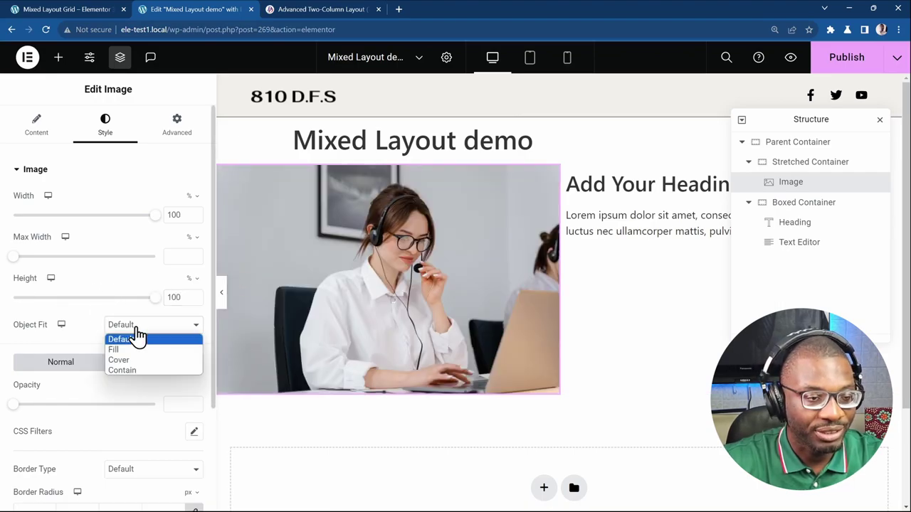
click(159, 363)
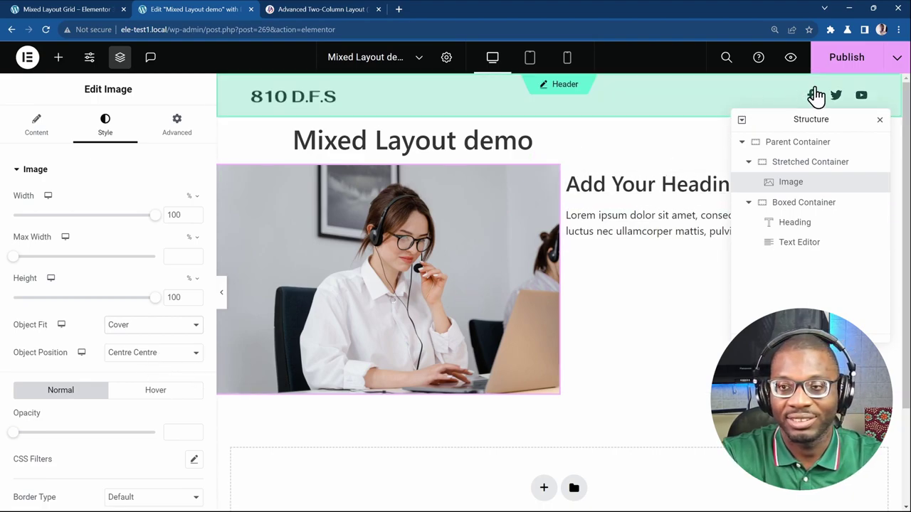
click(858, 67)
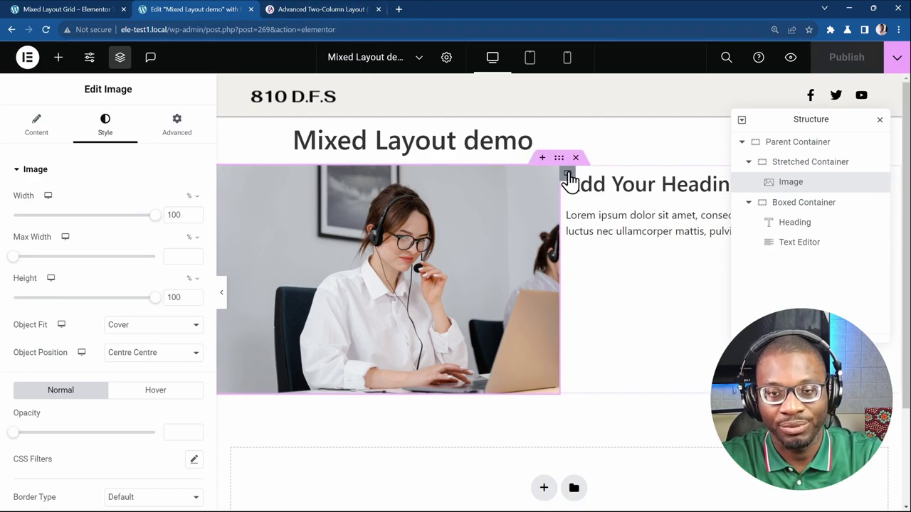
- Give the Boxed Container a classic background in the global Light Blue colour and publish the page
click(568, 173)
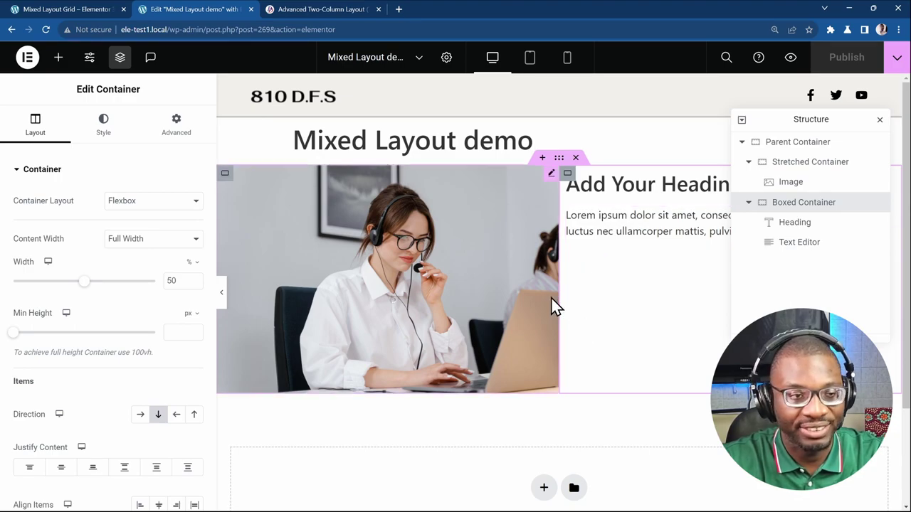
click(108, 135)
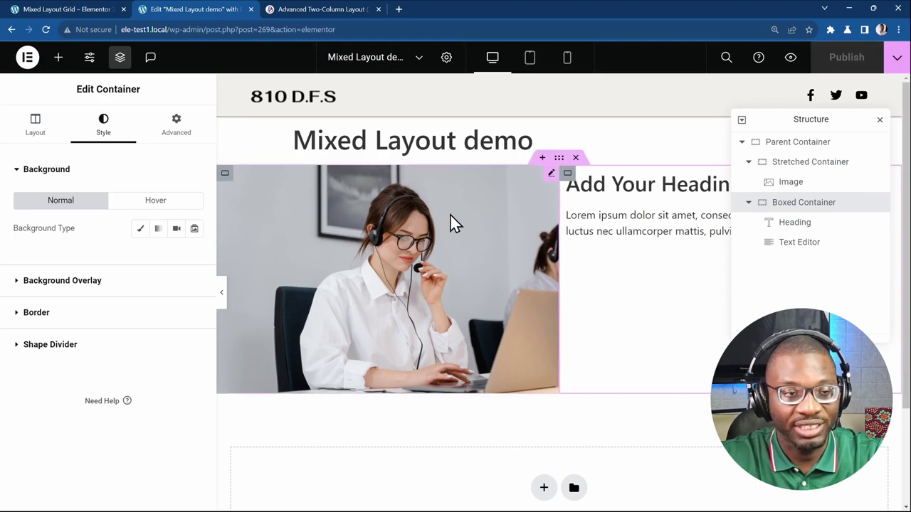
click(141, 229)
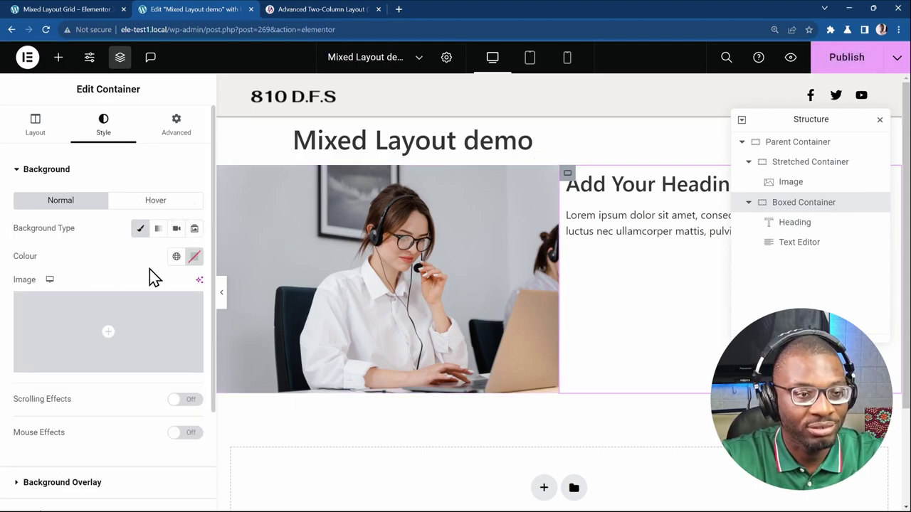
click(176, 258)
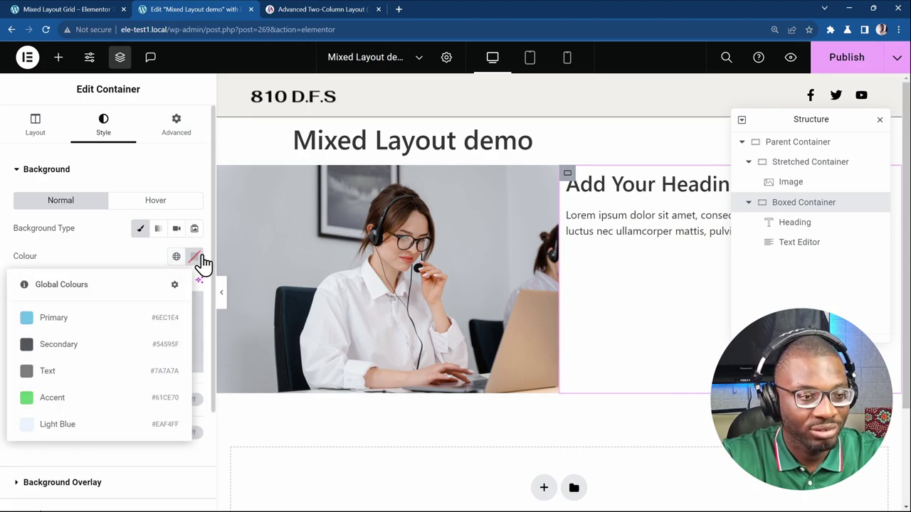
click(98, 427)
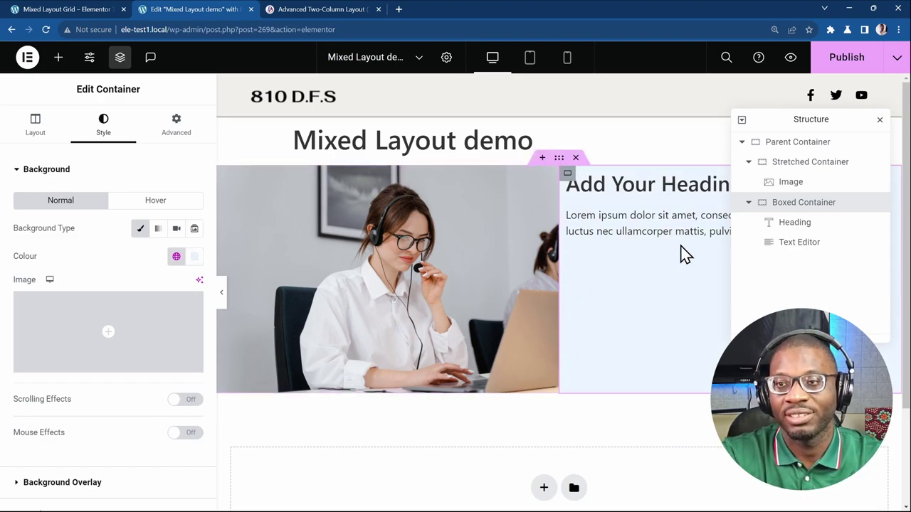
click(851, 64)
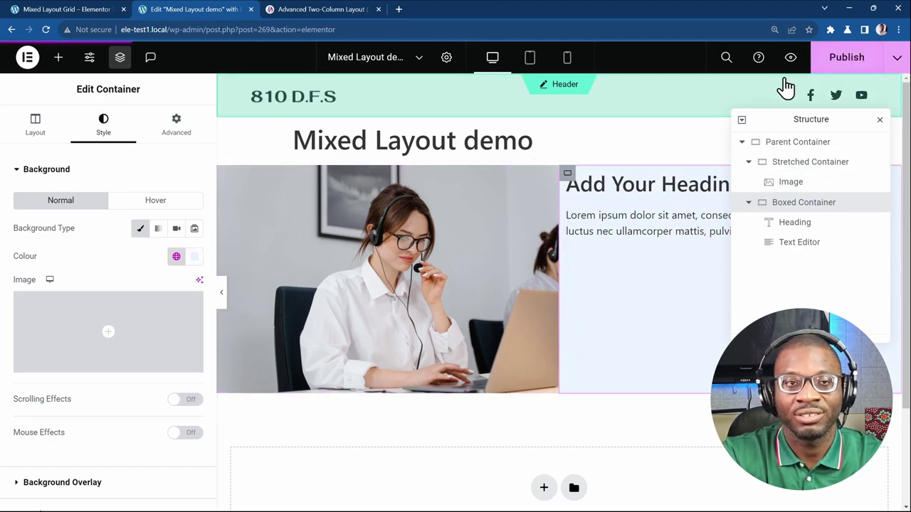
- Find the boxed child container's width value, var(--dd-col--boxed), in the Advanced Two-Column Layout tutorial and copy it
click(322, 13)
scroll(316, 174, down, 2)
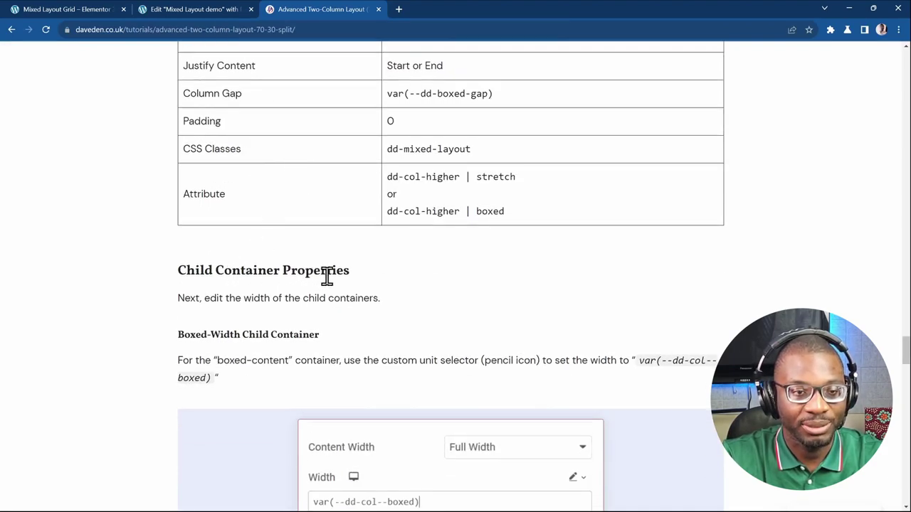
scroll(326, 277, down, 2)
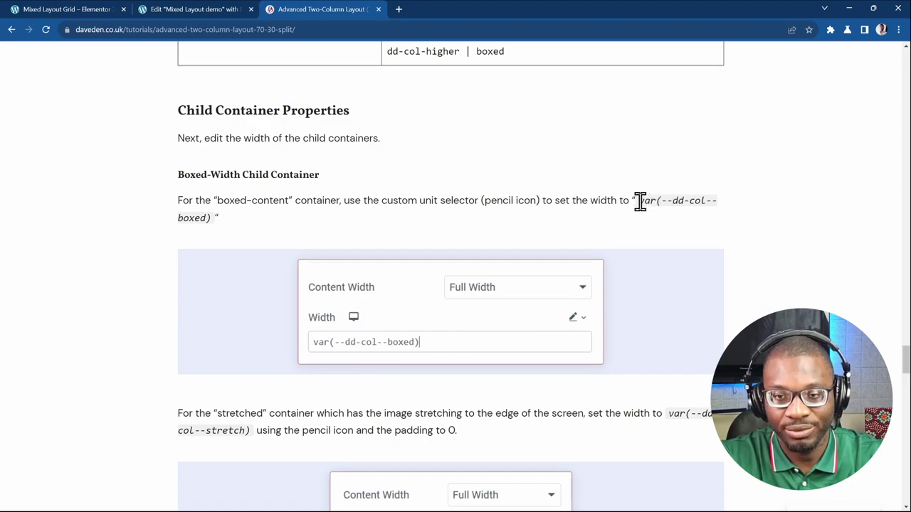
drag(639, 201, 206, 217)
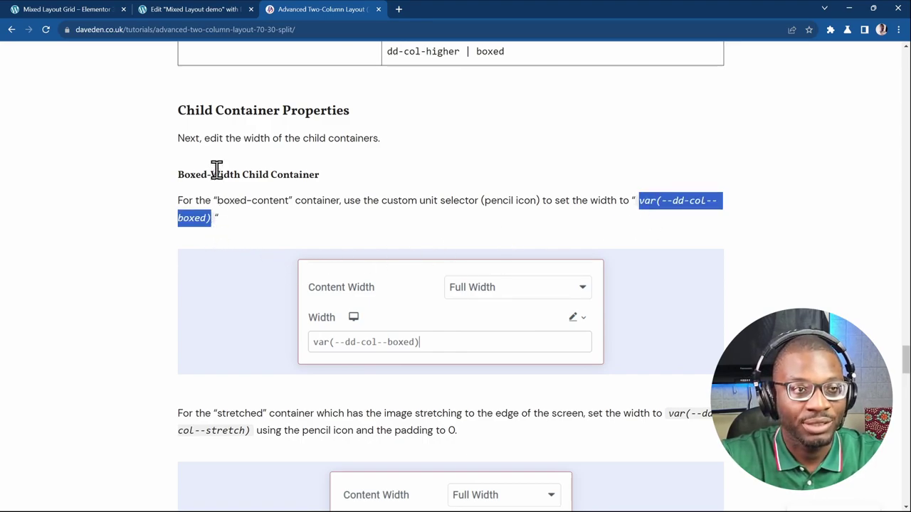
- Back in the Elementor editor, set the Boxed Container's width to the custom value var(--dd-col--boxed)
click(186, 10)
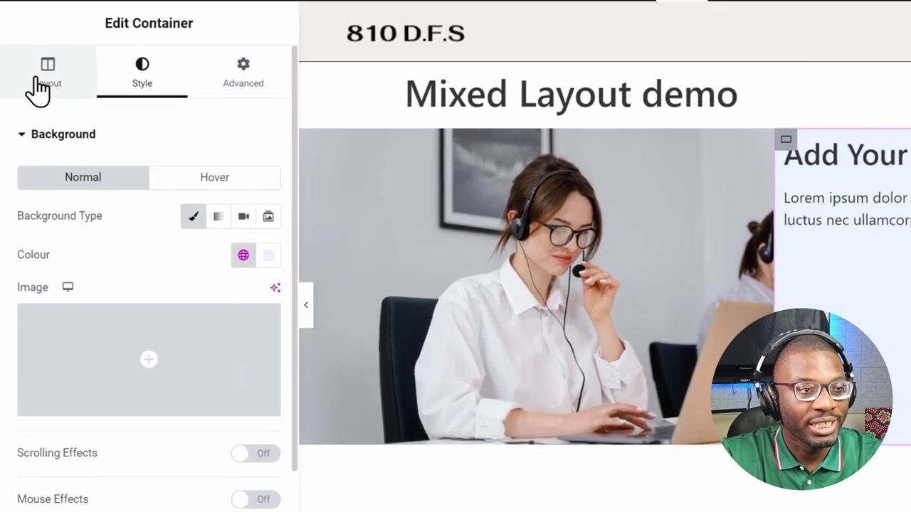
click(33, 130)
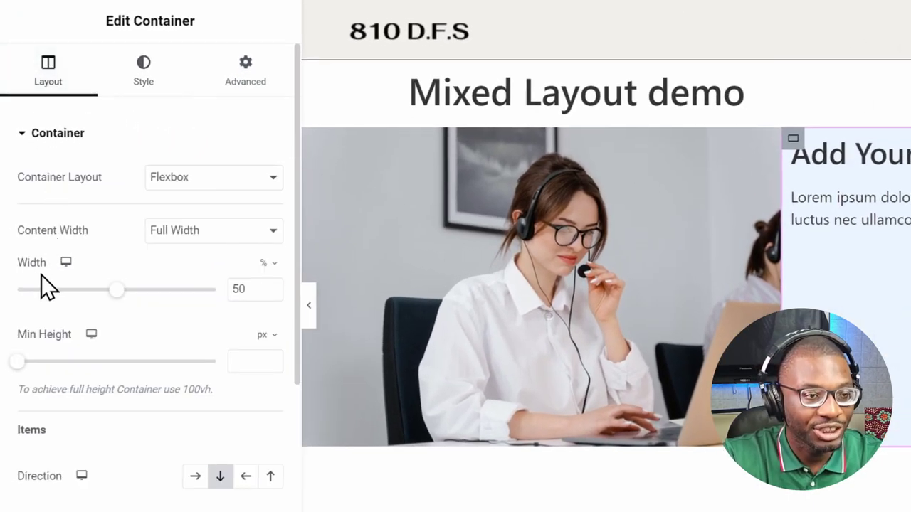
click(269, 264)
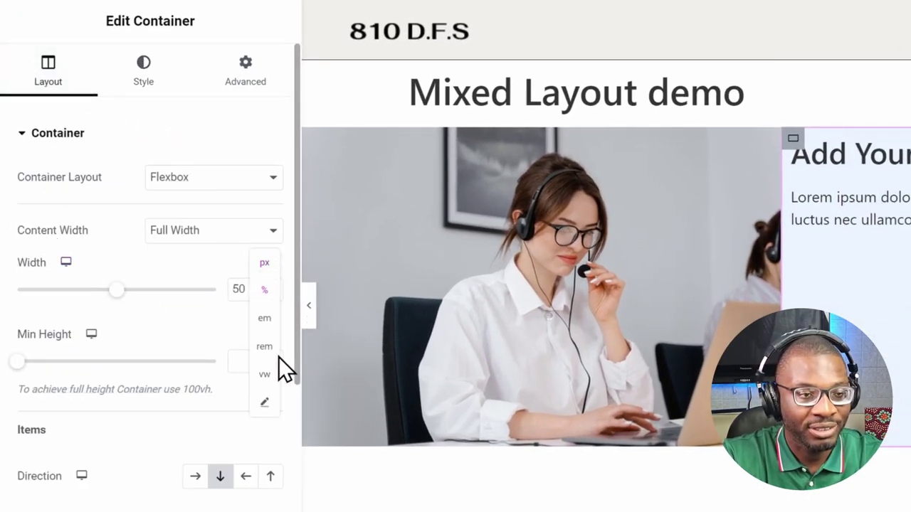
click(266, 405)
double_click(175, 287)
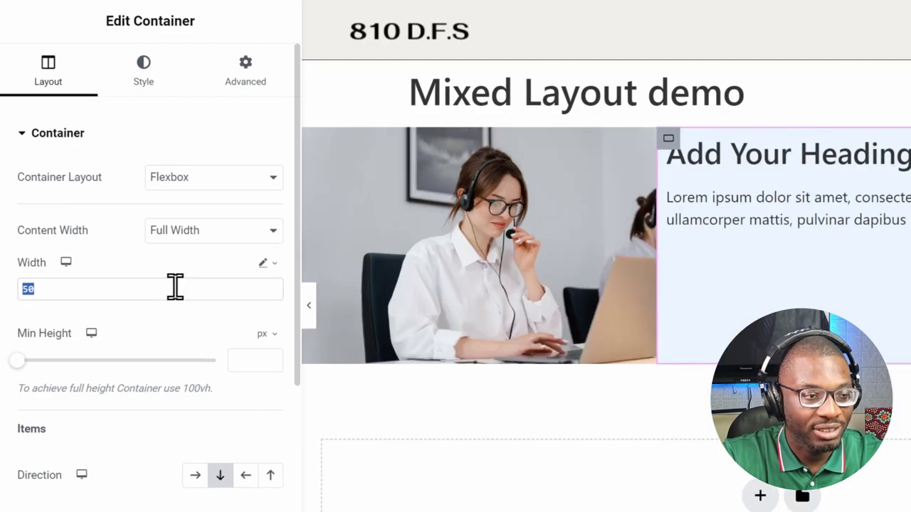
text(var(--dd-col--boxed))
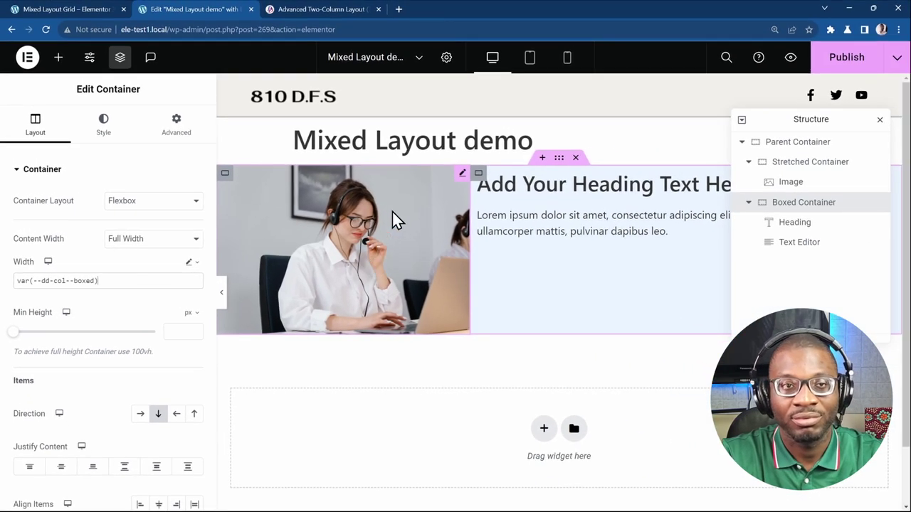
- Copy the stretched child container's width value, var(--dd-col--stretch), from the Advanced Two-Column Layout tutorial
click(327, 8)
scroll(345, 270, down, 3)
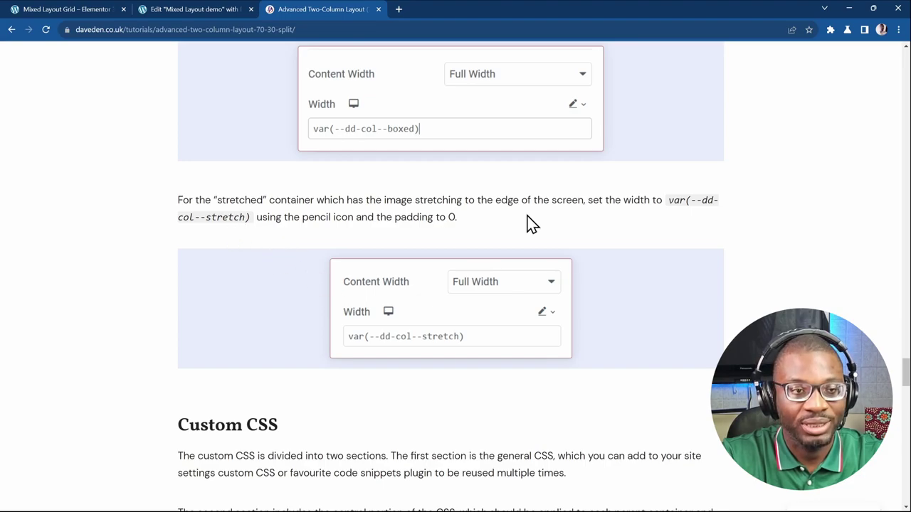
drag(670, 200, 255, 237)
key(ctrl+c)
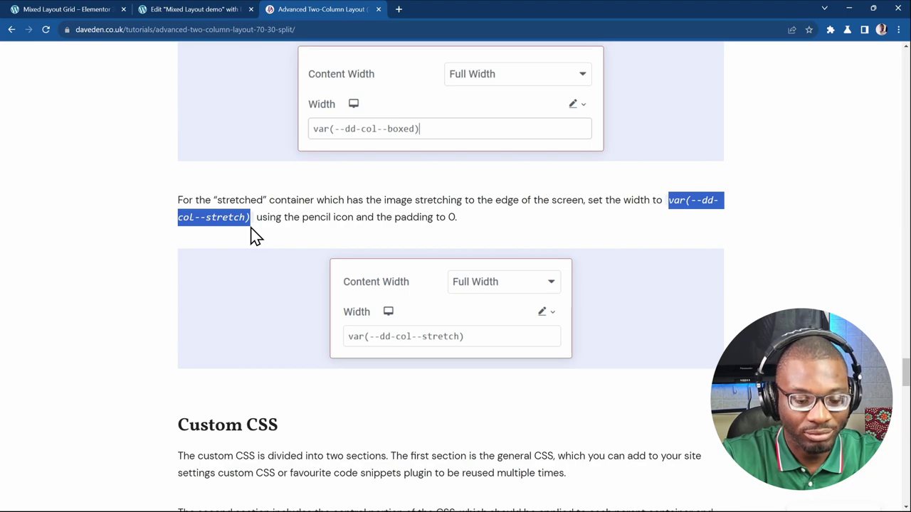
- Back in the Elementor editor, set the Stretched Container's width to the custom value var(--dd-col--stretch) and publish the page
click(183, 9)
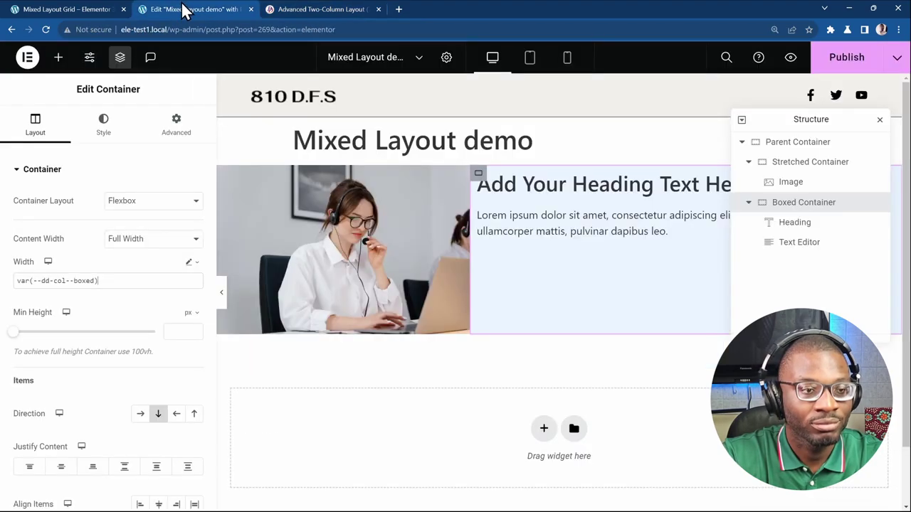
click(790, 162)
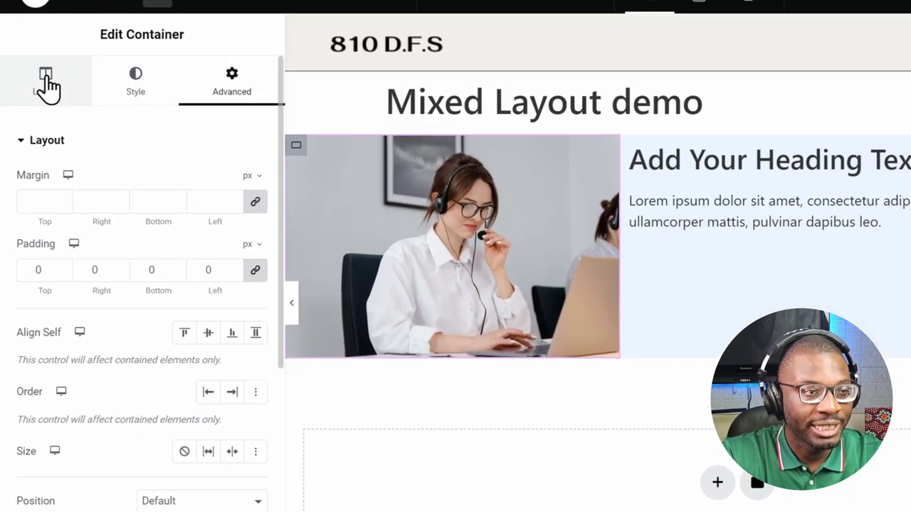
click(46, 87)
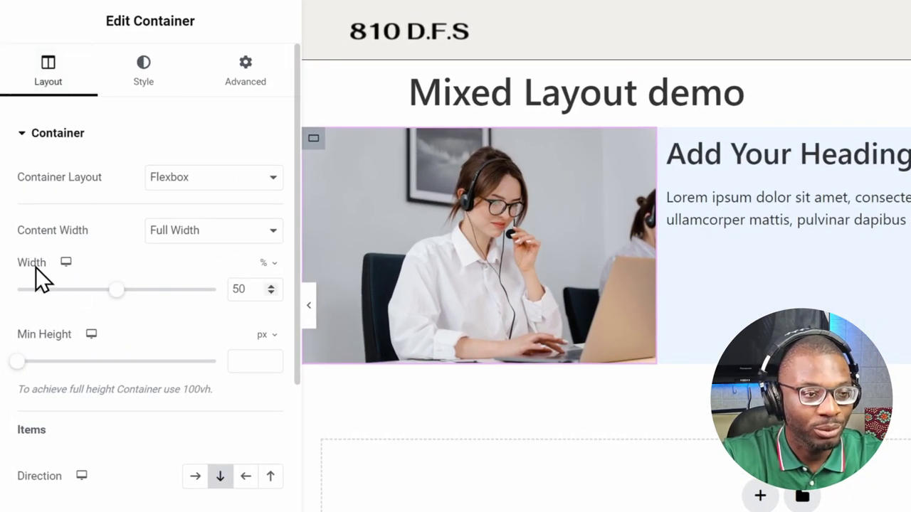
click(268, 265)
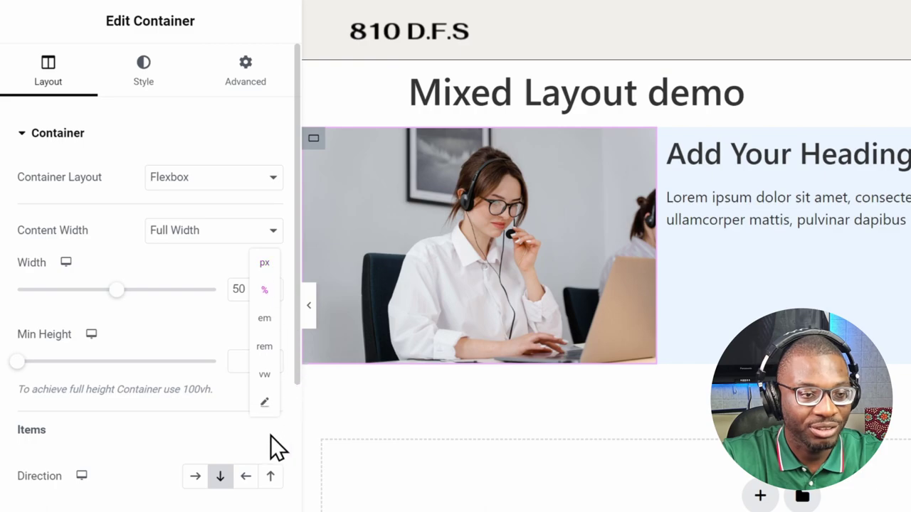
click(265, 402)
click(169, 289)
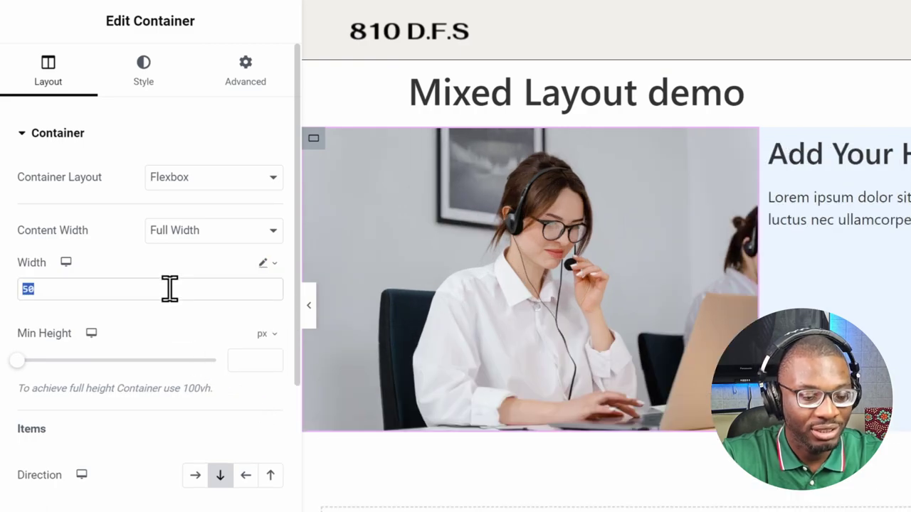
key(ctrl+v)
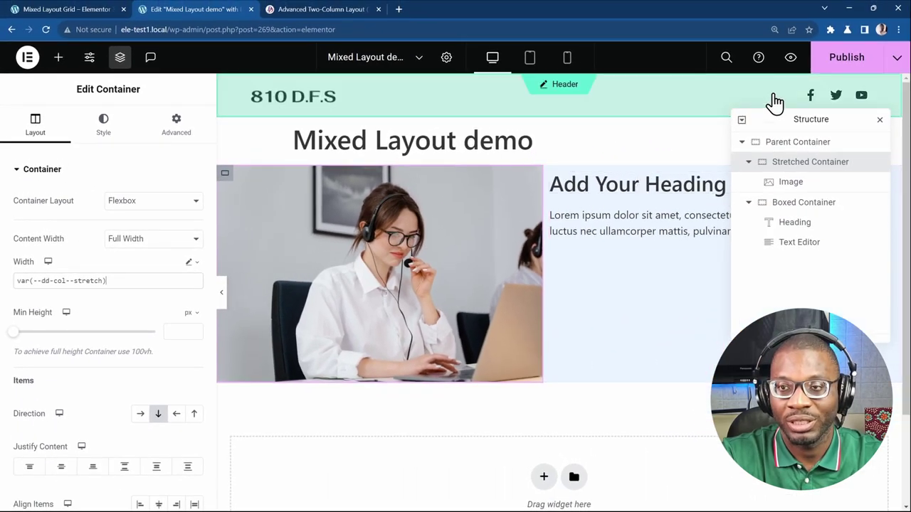
click(834, 61)
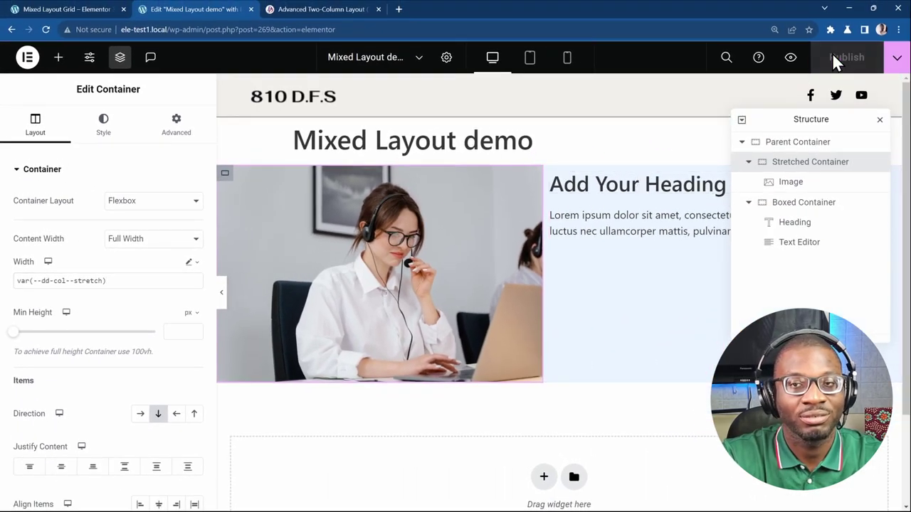
- Find the Site-Wide CSS block in the Advanced Two-Column Layout tutorial and copy it
click(322, 10)
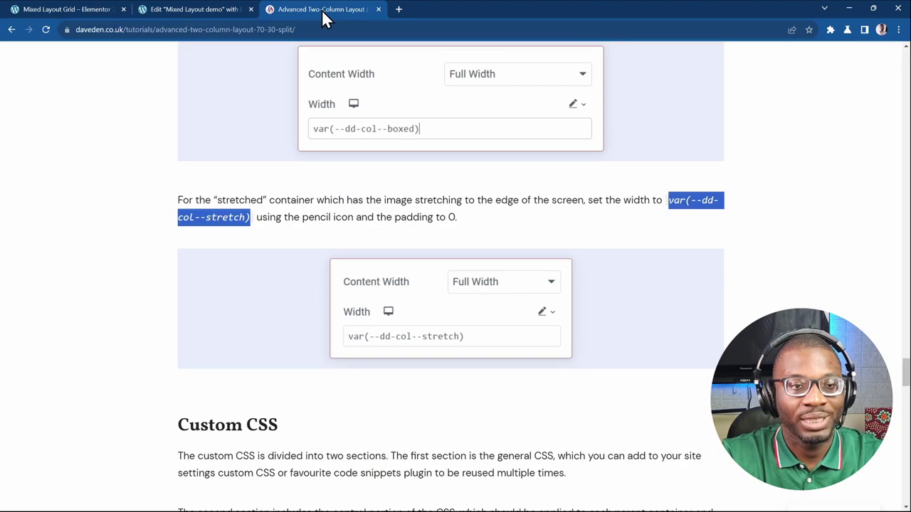
scroll(329, 242, down, 2)
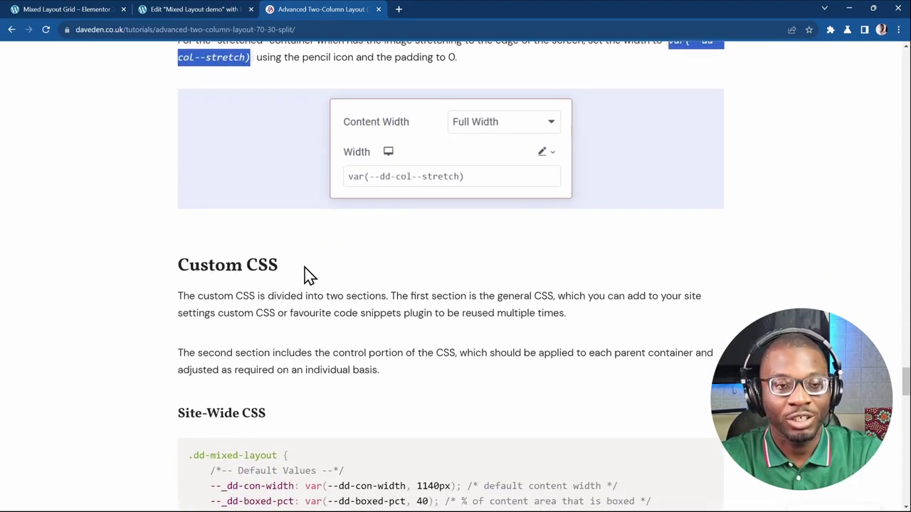
scroll(294, 290, down, 2)
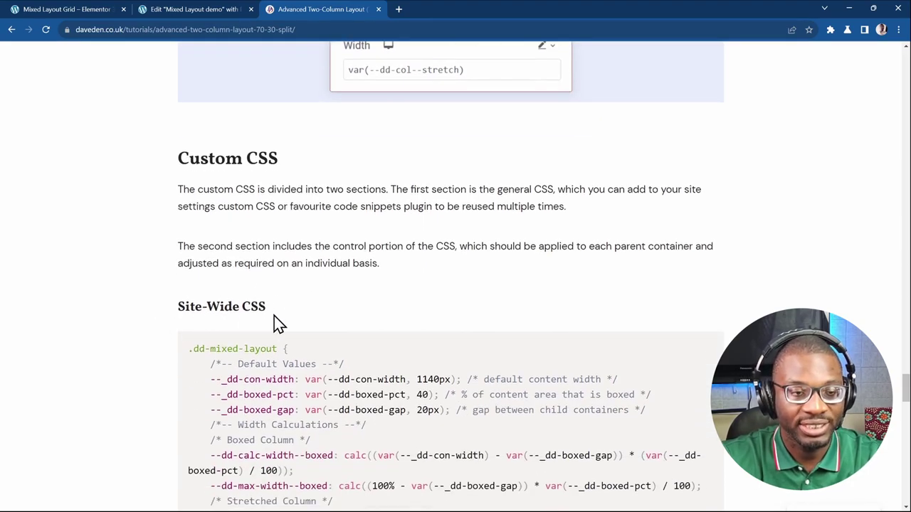
scroll(285, 304, down, 1)
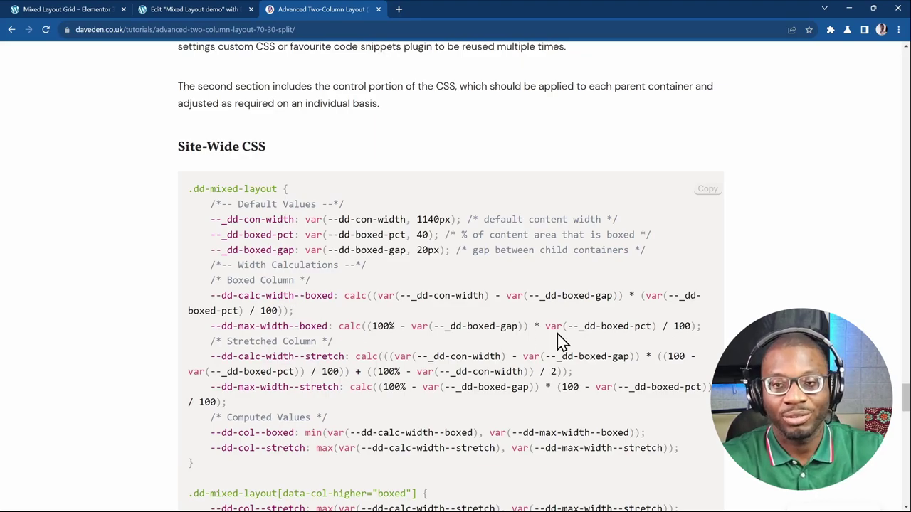
click(708, 190)
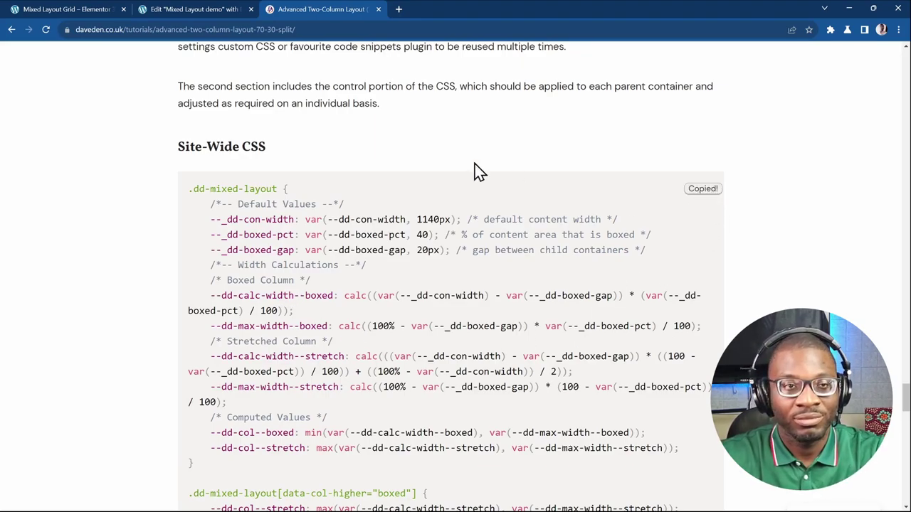
- Back in the Elementor editor, paste the copied site-wide CSS into the Parent Container's custom CSS
click(170, 6)
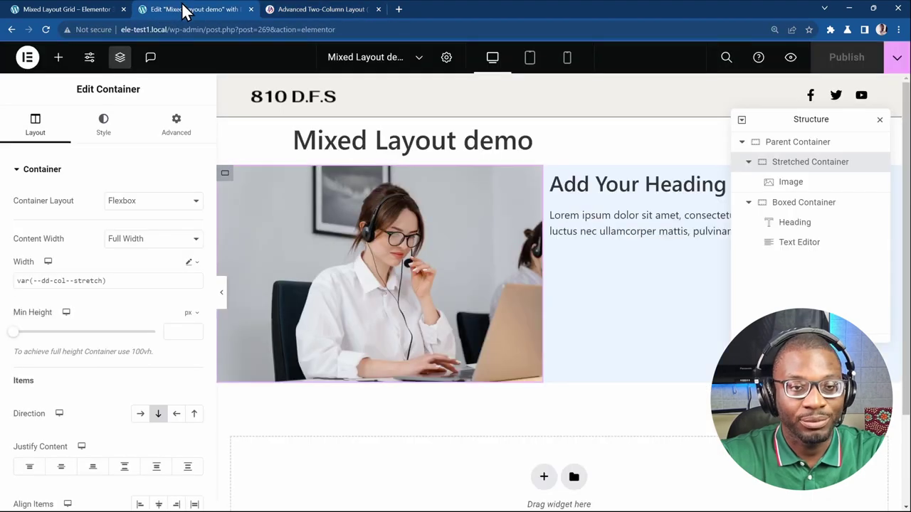
click(559, 160)
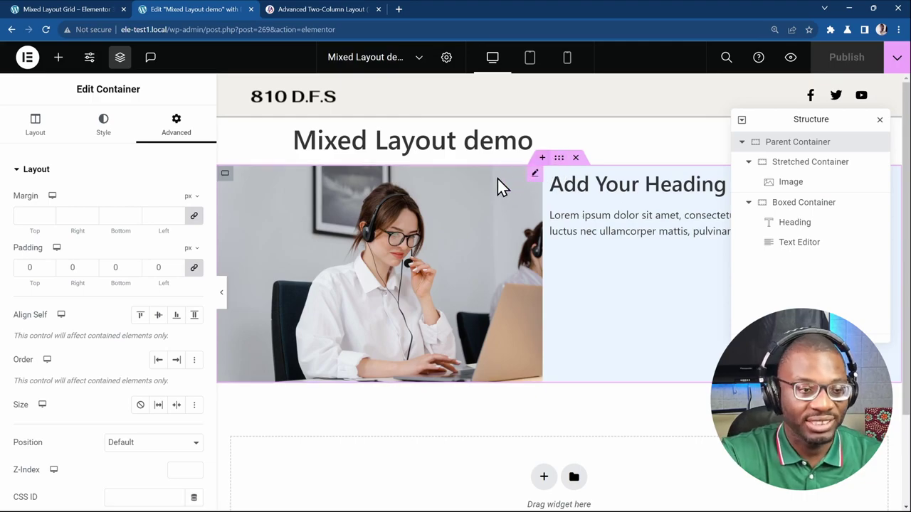
scroll(198, 297, down, 1)
scroll(197, 298, down, 4)
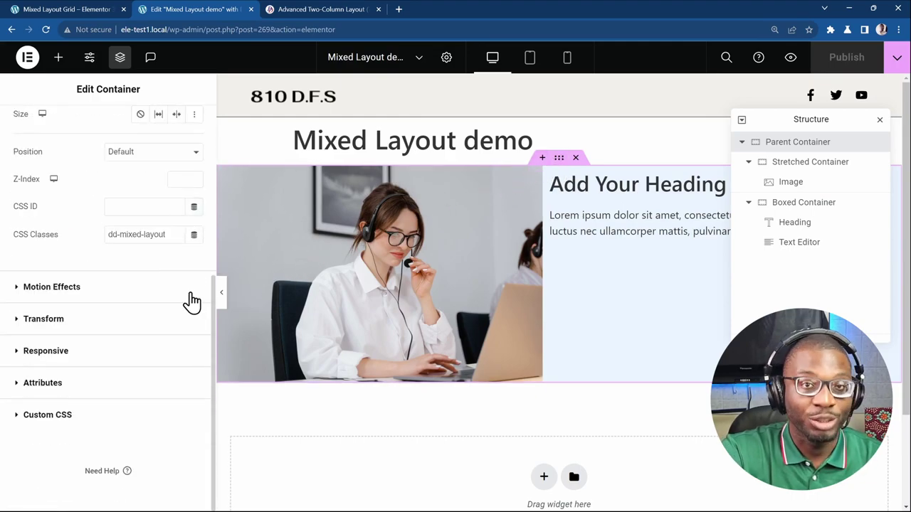
click(132, 417)
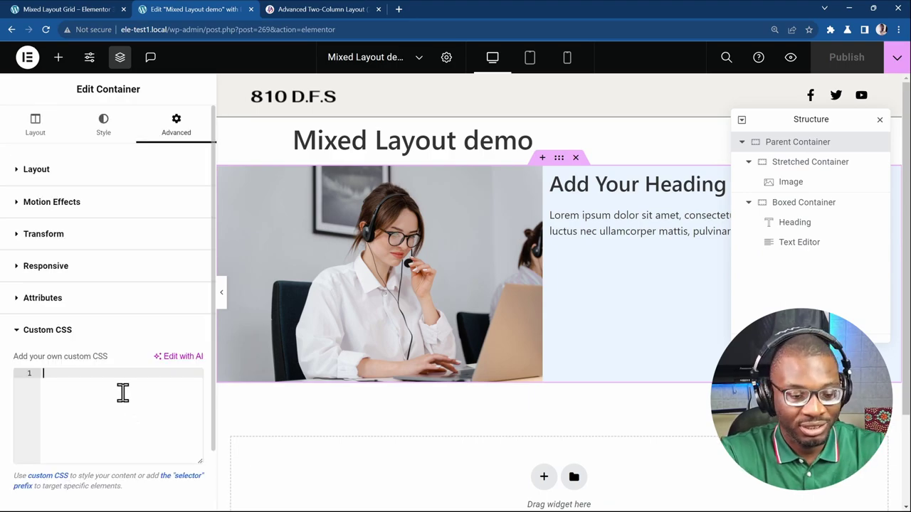
key(ctrl+v)
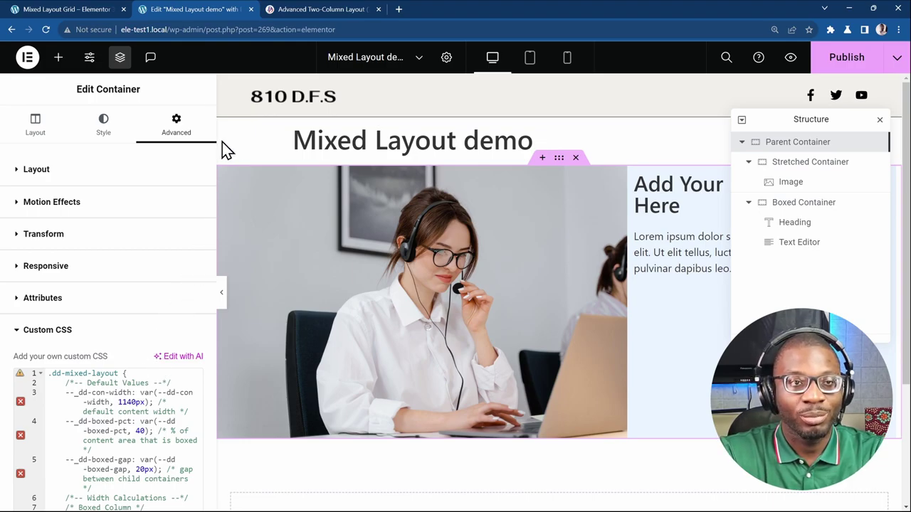
- Copy the Section-Specific CSS block from the Advanced Two-Column Layout tutorial
click(319, 9)
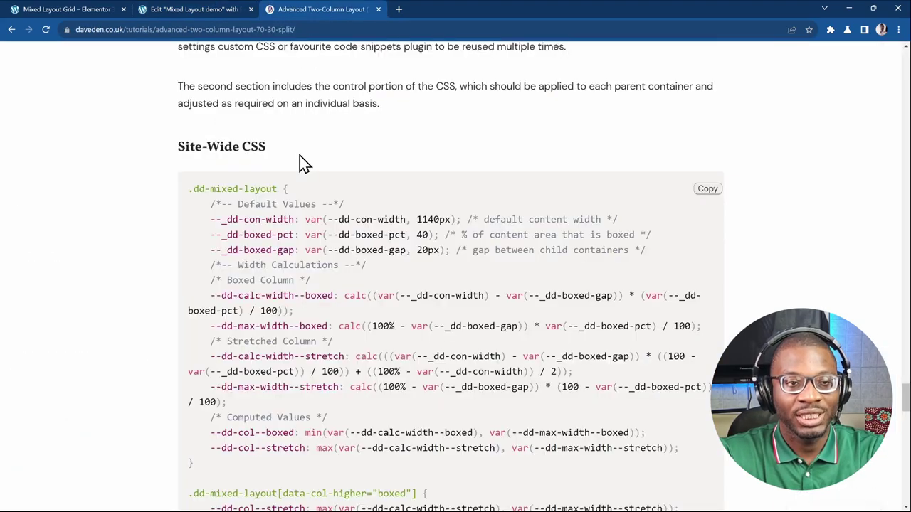
scroll(299, 158, down, 3)
scroll(300, 158, down, 2)
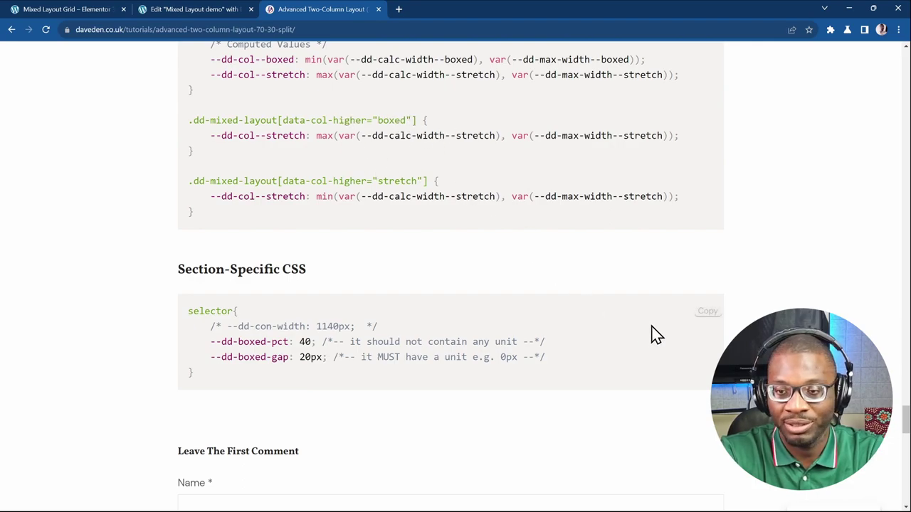
click(701, 313)
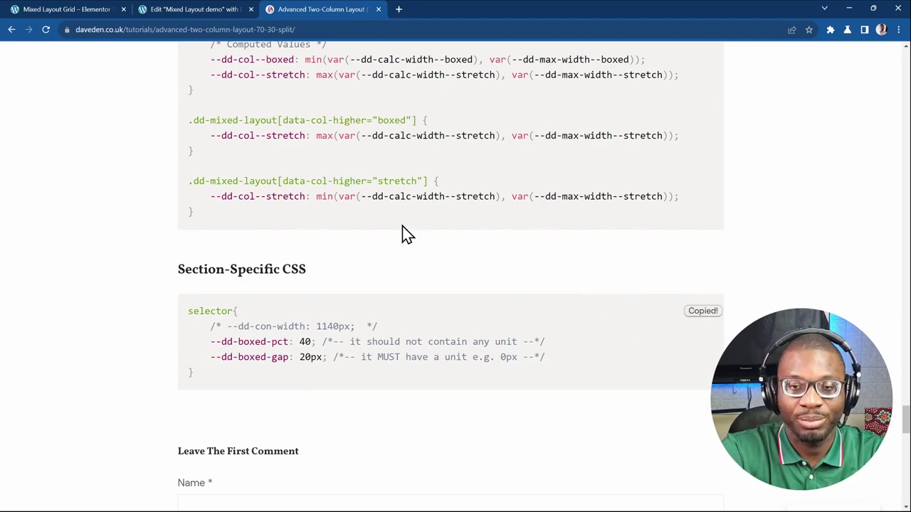
- Back in the Elementor editor, insert the section-specific CSS above the .dd-mixed-layout rule in the Parent Container's custom CSS
click(189, 10)
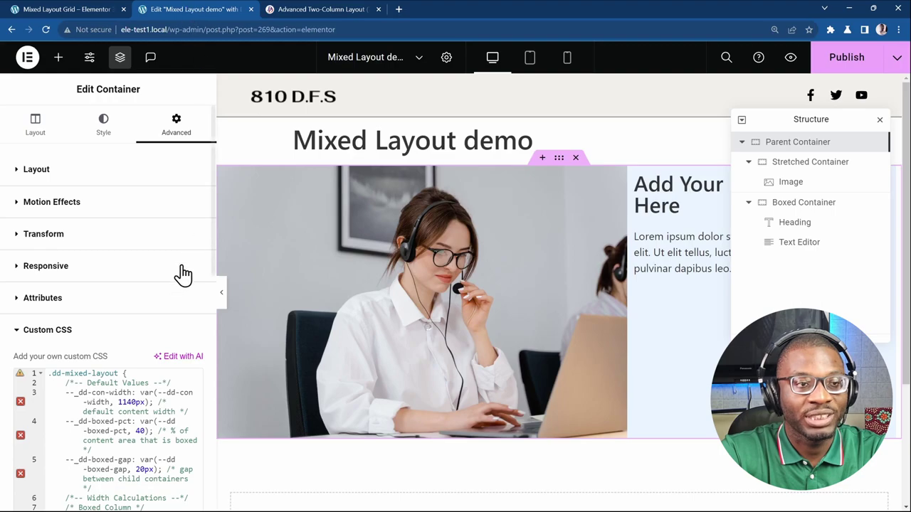
click(58, 373)
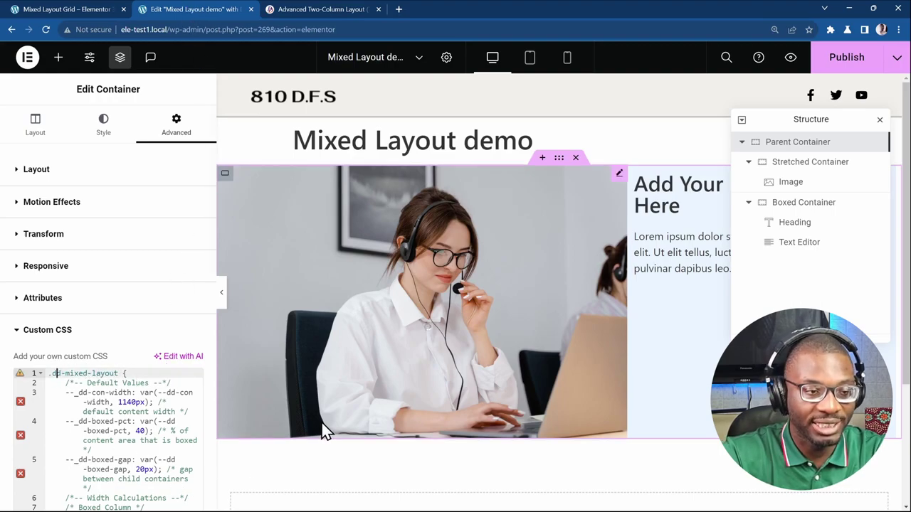
key(Return)
key(Return)
key(Up)
key(Up)
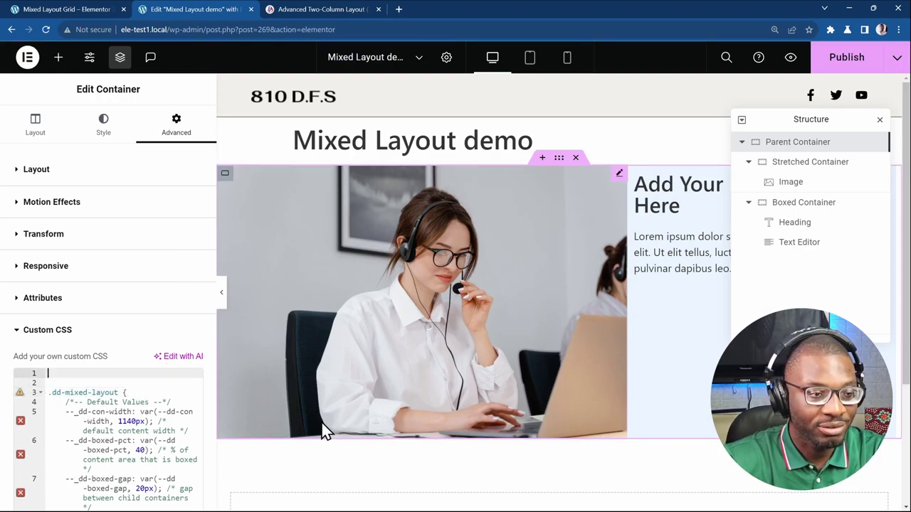
key(ctrl+v)
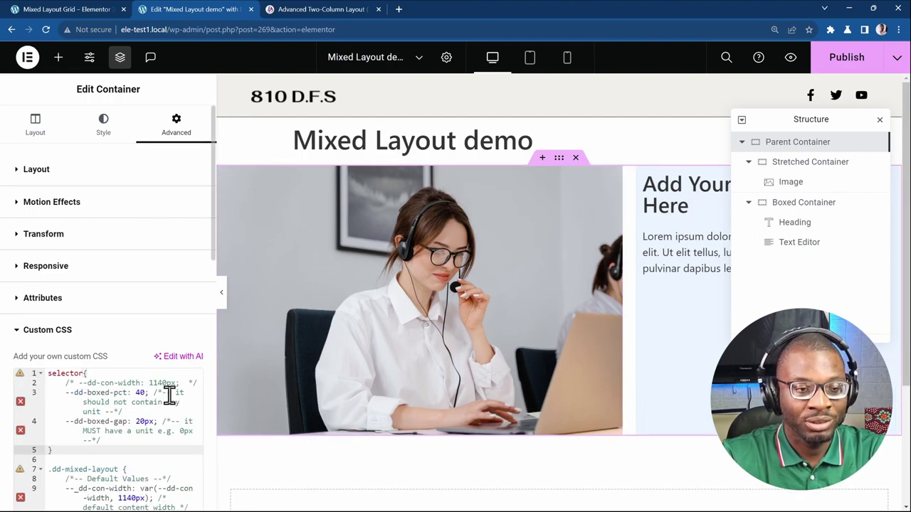
- Publish the page and preview the mixed layout on the front end
click(838, 65)
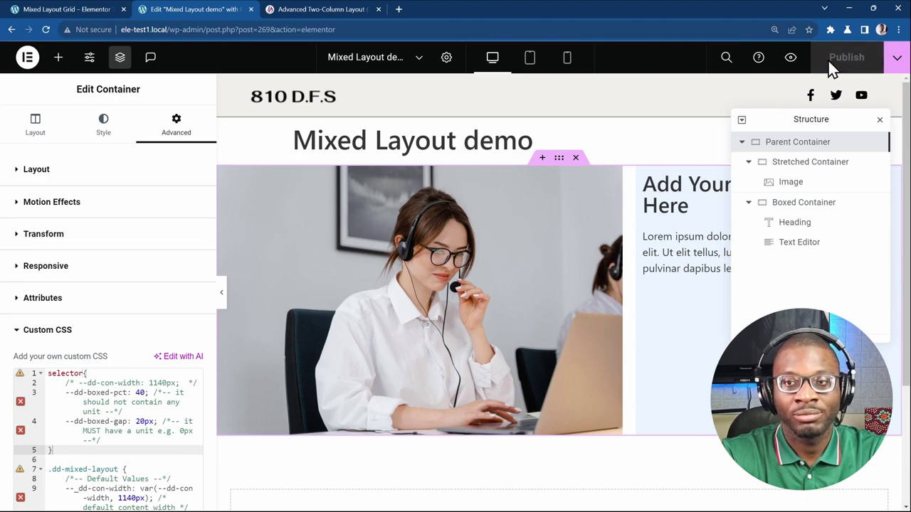
click(791, 58)
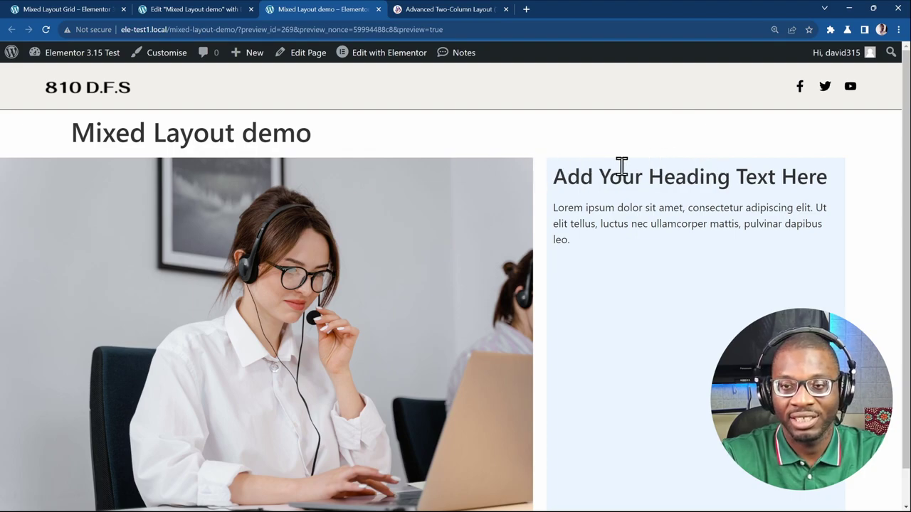
scroll(842, 192, down, 1)
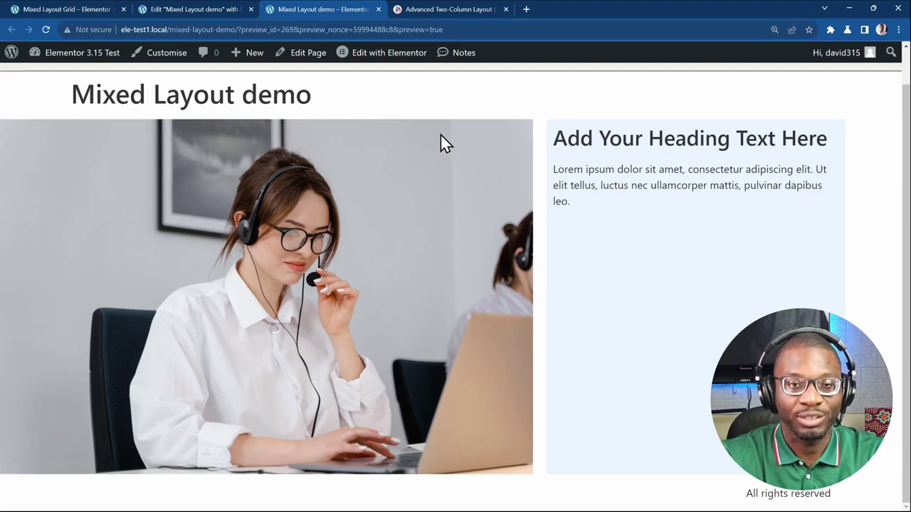
- Back in the Elementor editor, change the Parent Container's custom attribute to data-col-higher | stretch
click(213, 9)
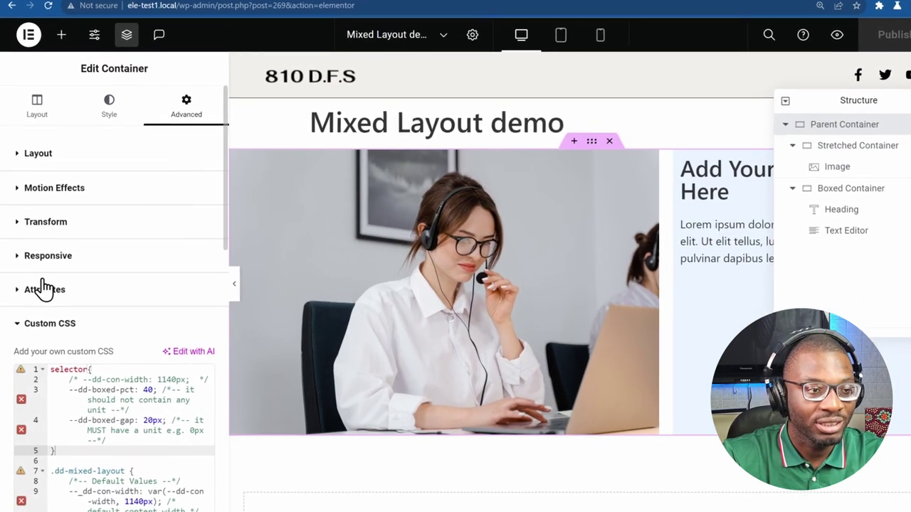
click(57, 297)
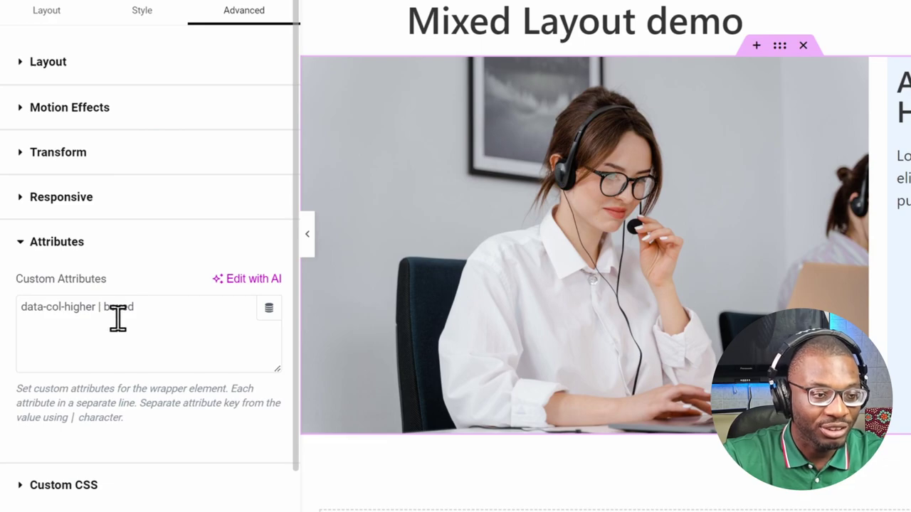
click(115, 309)
double_click(119, 307)
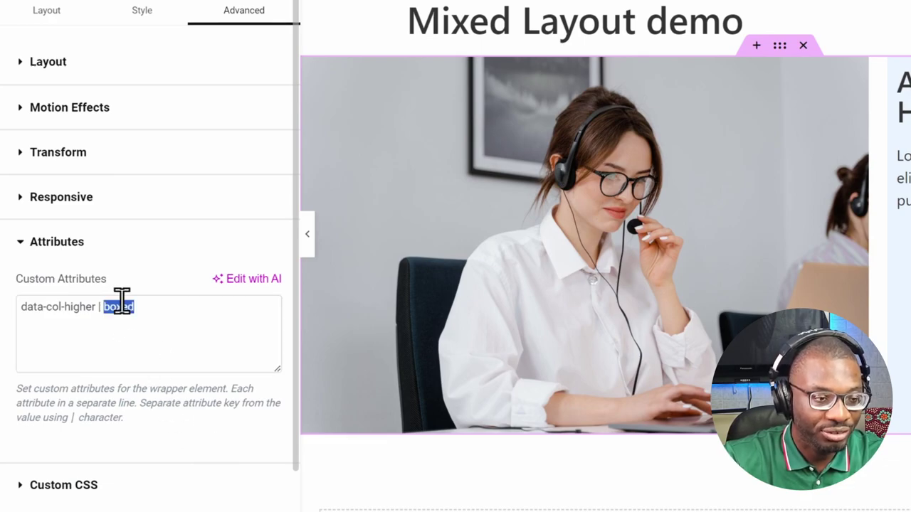
text(stretch)
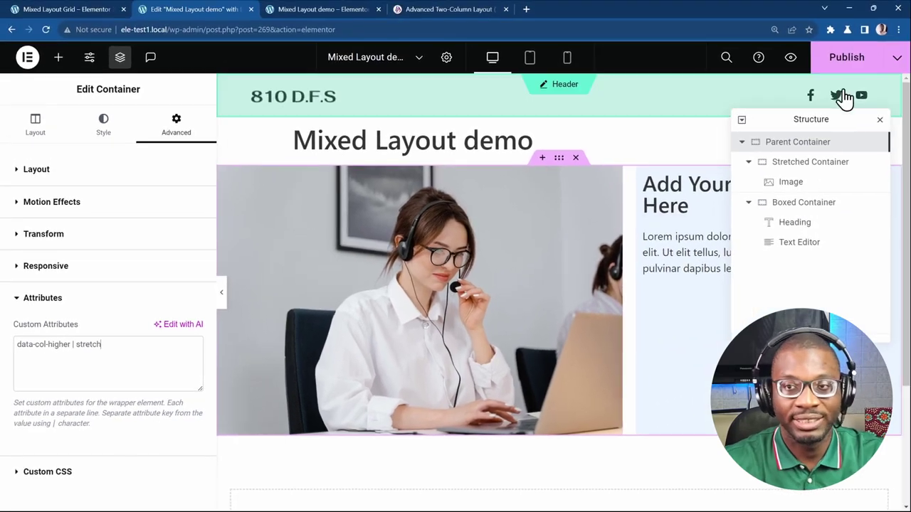
- Publish the attribute change and check the layout on the Mixed Layout demo preview page
click(860, 64)
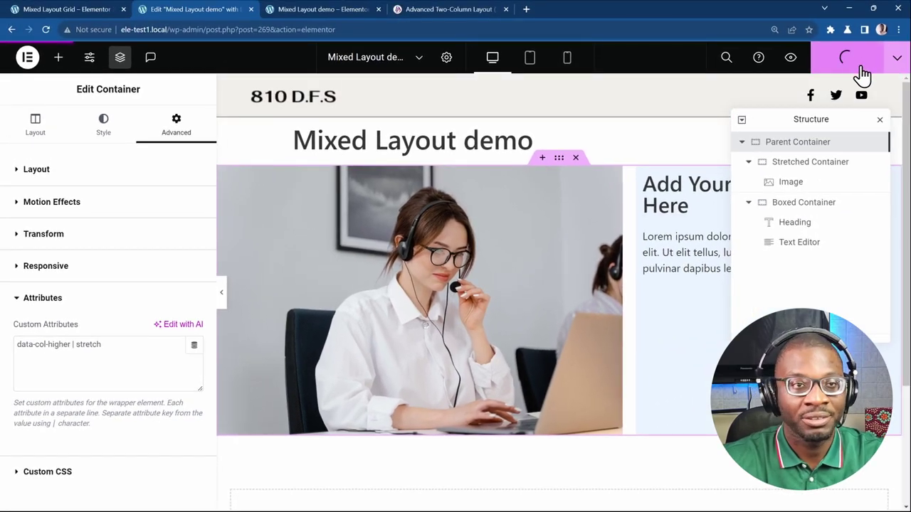
click(320, 10)
scroll(583, 263, down, 1)
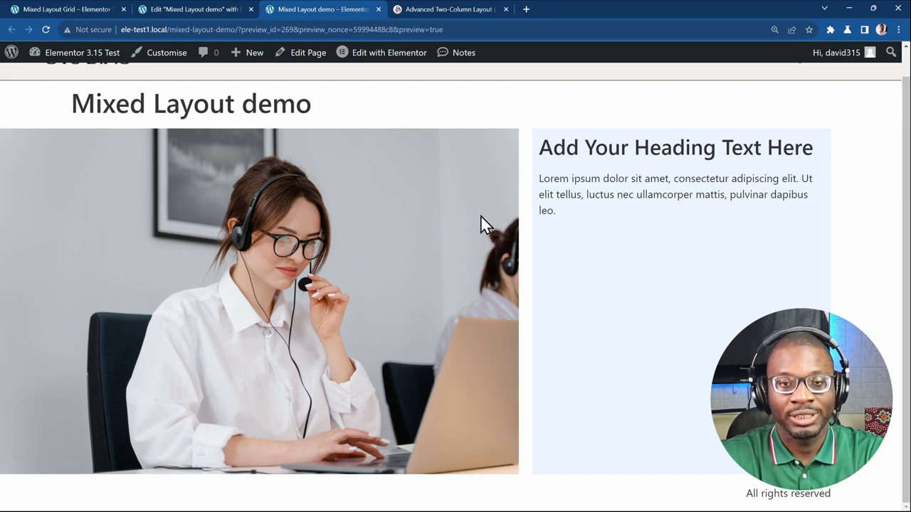
- Return to the Elementor editor and set the Parent Container's custom attribute to data-col-higher | boxed
click(198, 11)
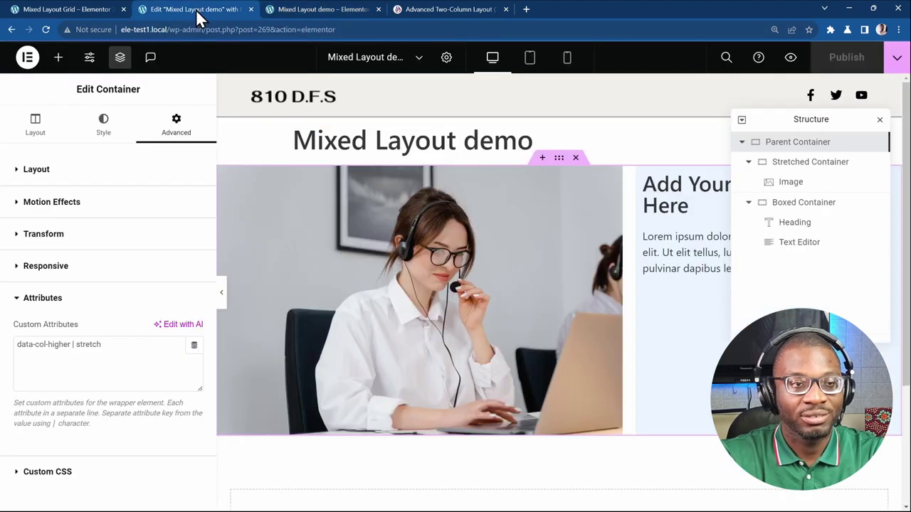
double_click(88, 344)
text(boxed)
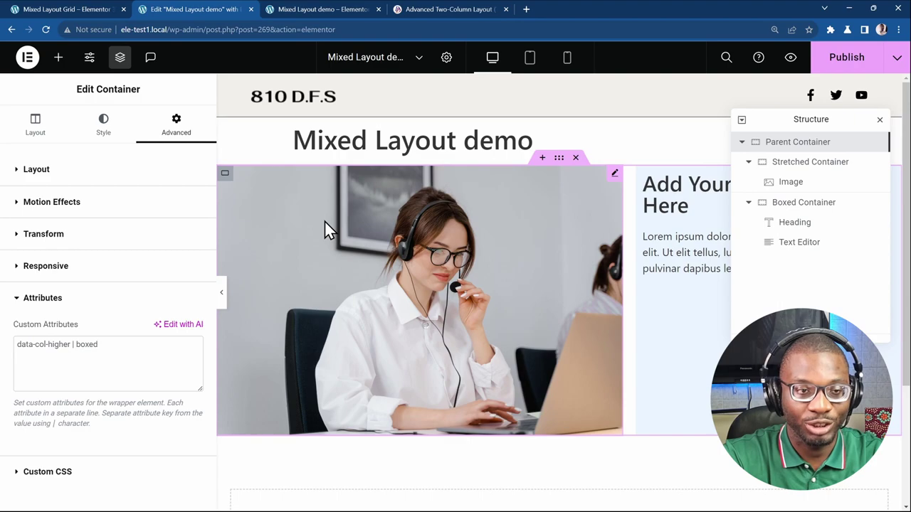
- In the Parent Container's custom CSS, set --dd-boxed-pct to 60 and --dd-boxed-gap to 0px
scroll(132, 315, down, 2)
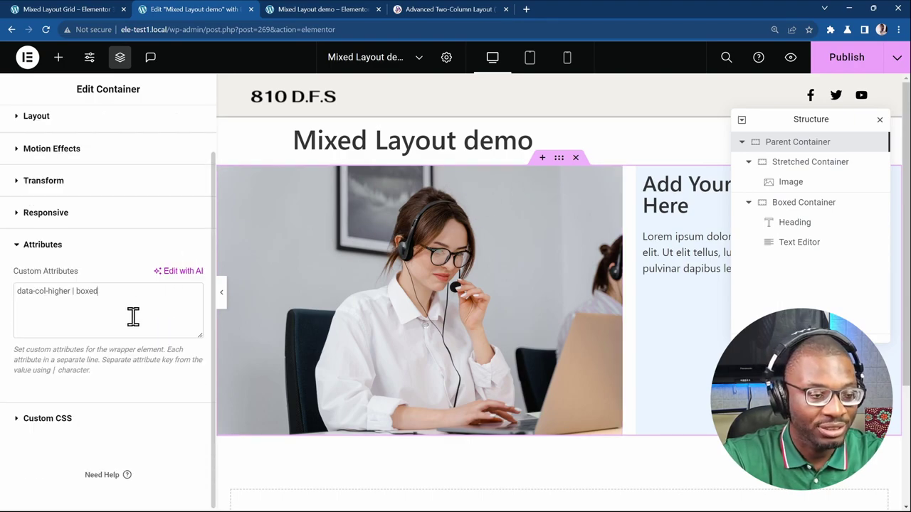
click(50, 415)
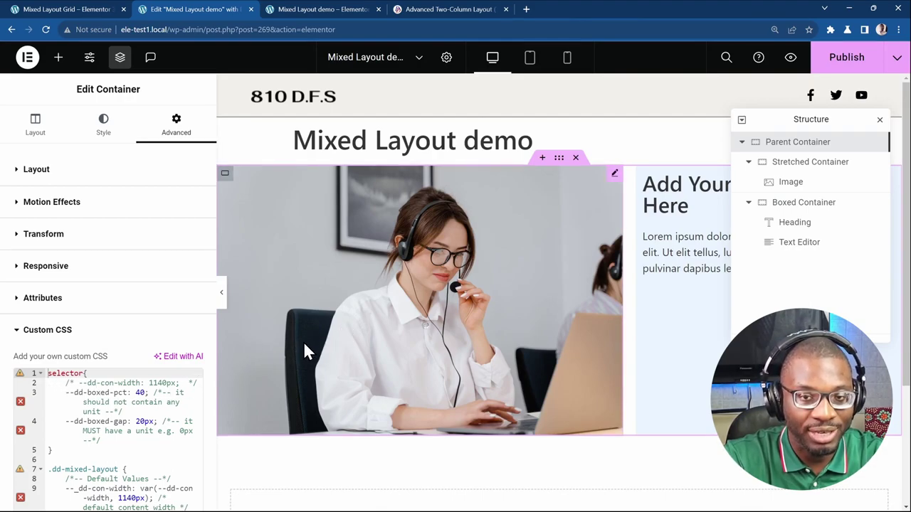
click(138, 392)
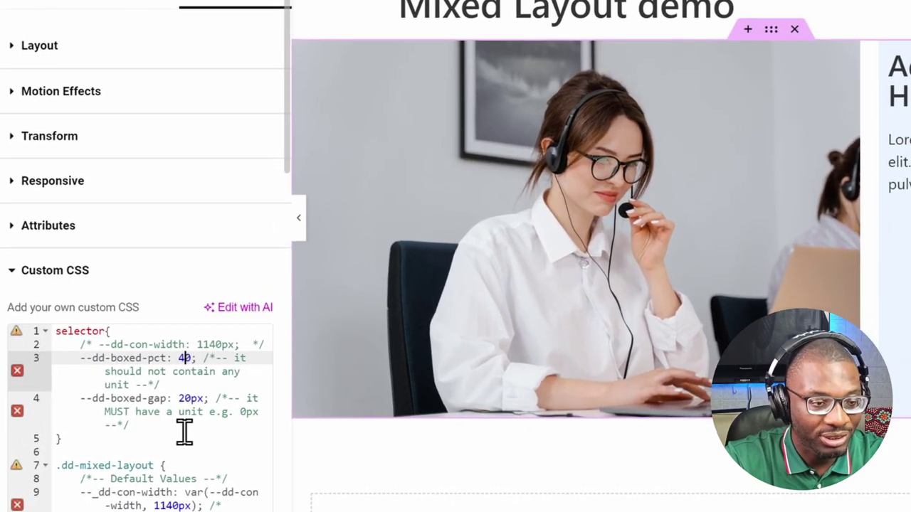
key(BackSpace)
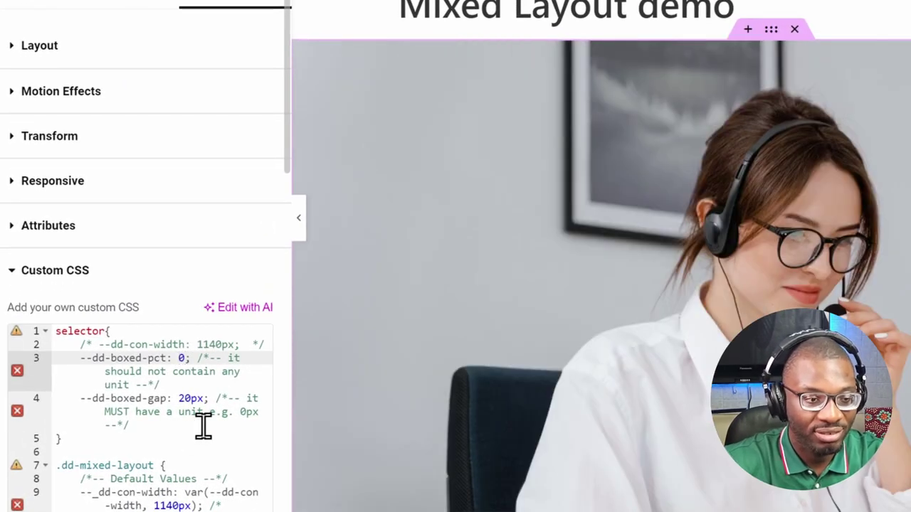
text(6)
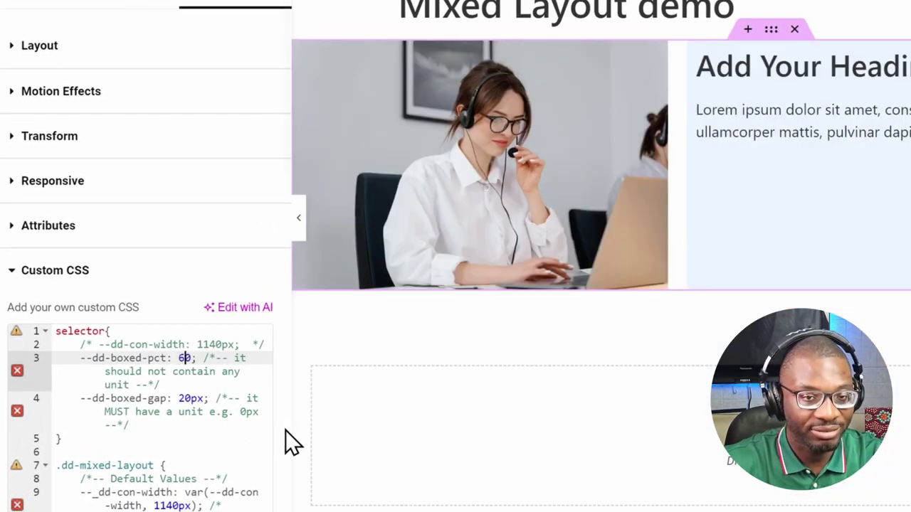
click(183, 398)
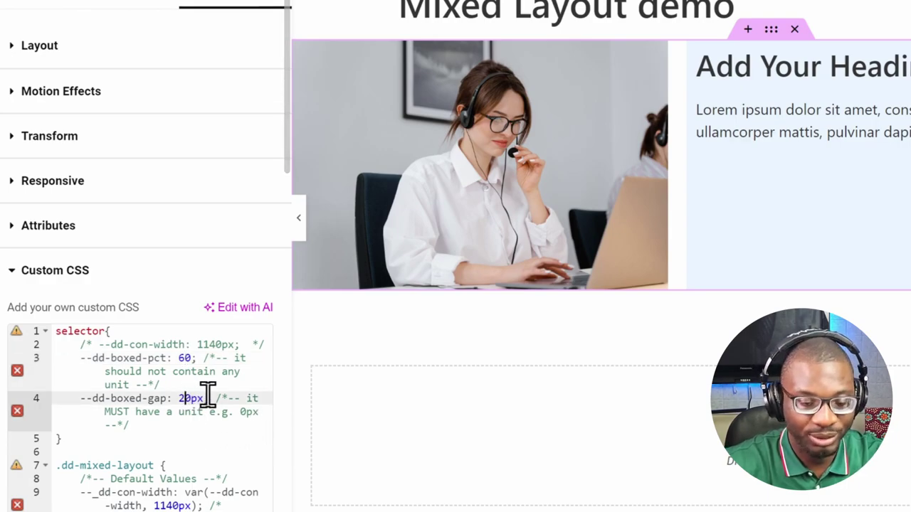
key(BackSpace)
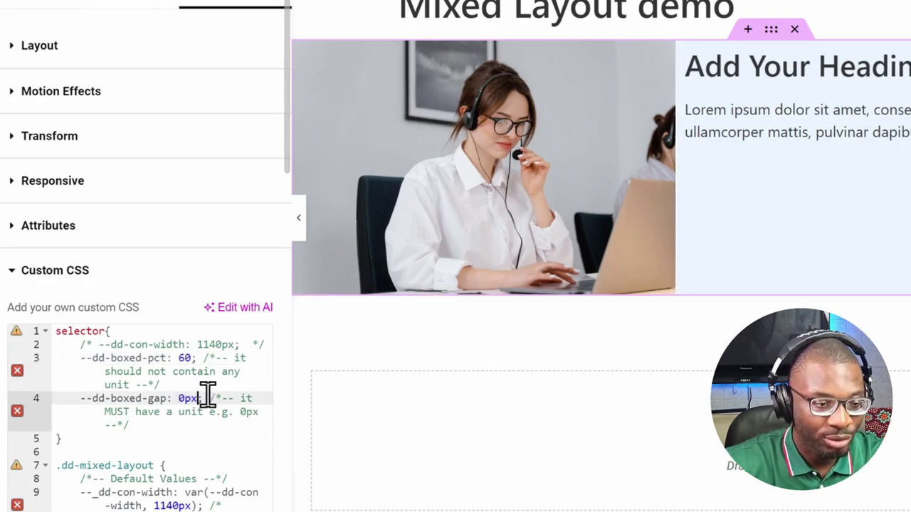
- Try %, cm and ex as units for the zero --dd-boxed-gap value in the custom CSS, and restore it to 0px
key(Right)
key(Delete)
key(Delete)
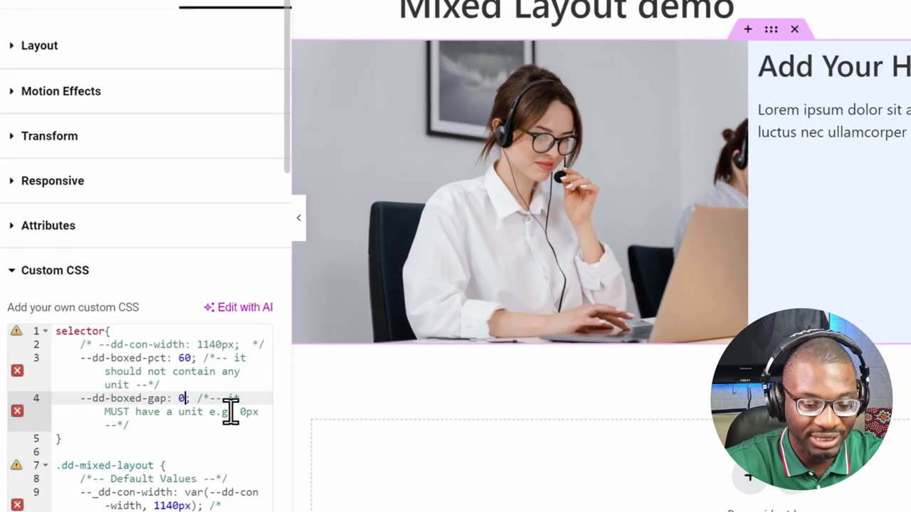
text(%)
key(BackSpace)
text(cm)
key(BackSpace)
key(BackSpace)
text(ex)
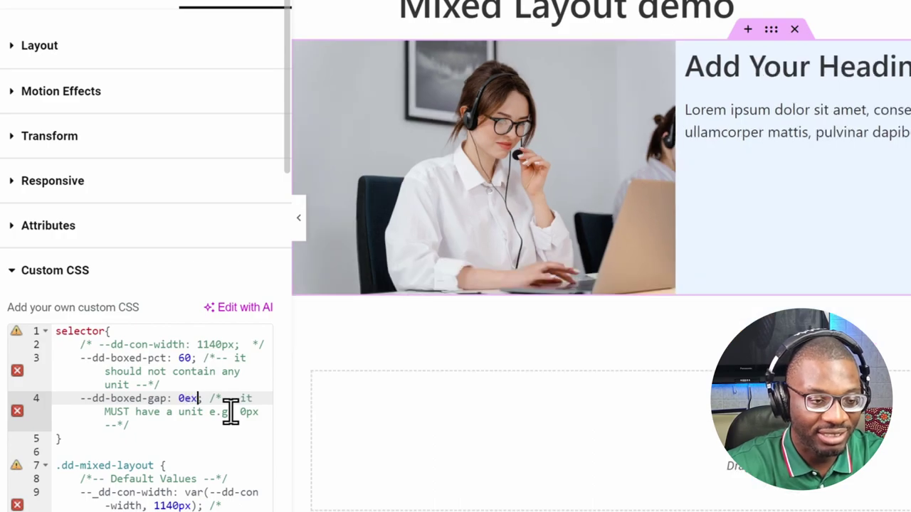
key(BackSpace)
key(BackSpace)
text(px)
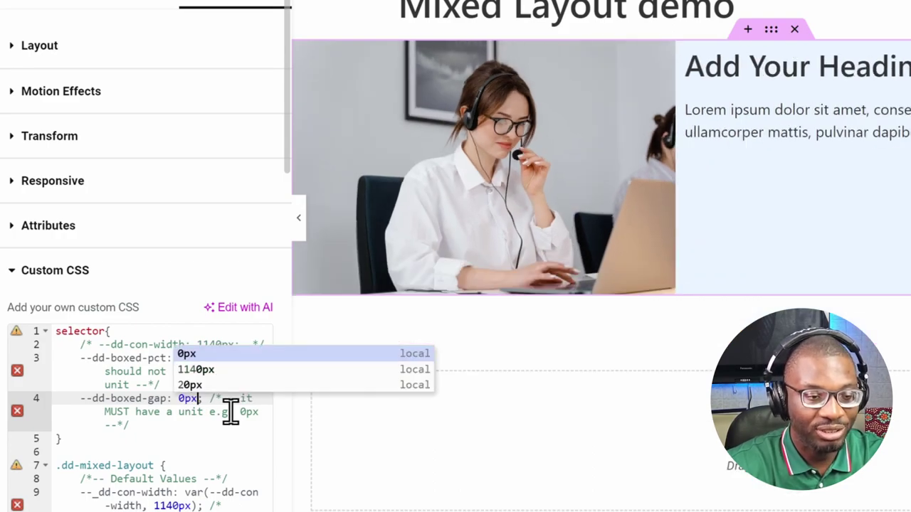
click(168, 425)
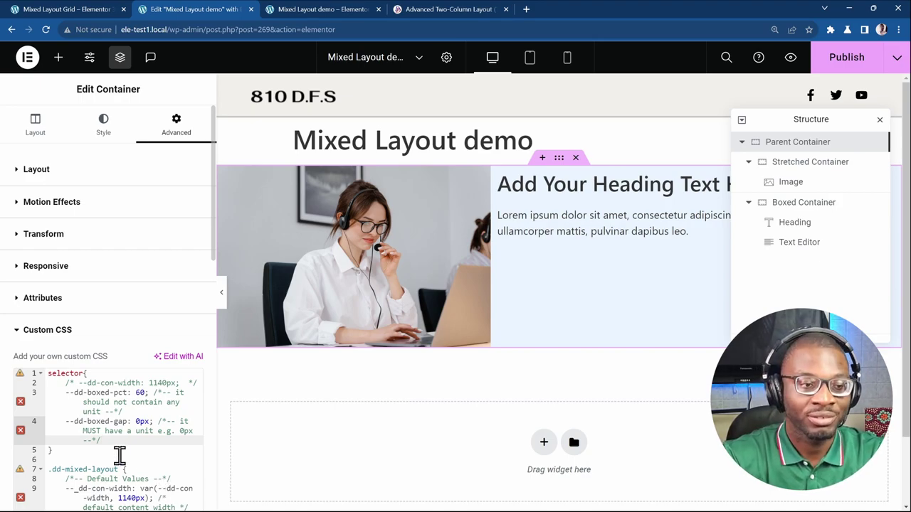
- Publish the custom CSS change and reload the Mixed Layout demo preview page to check the layout
scroll(350, 338, down, 1)
click(850, 64)
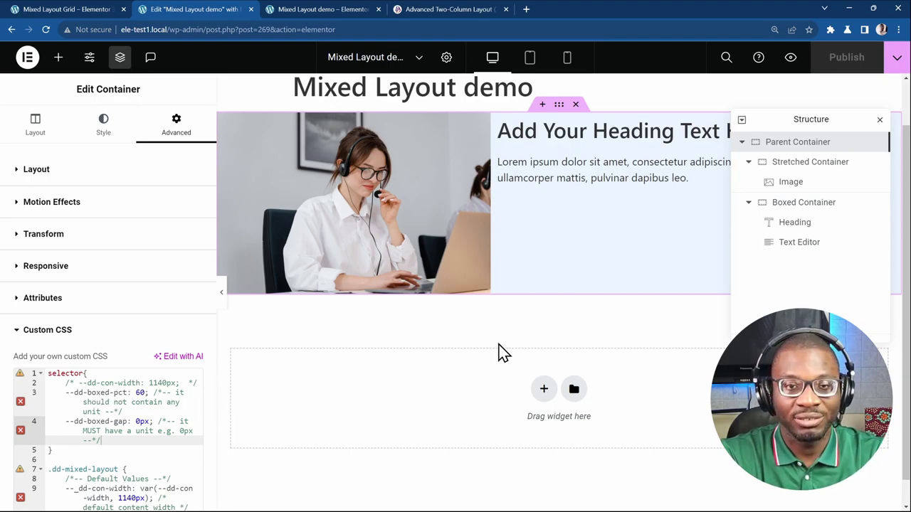
click(308, 4)
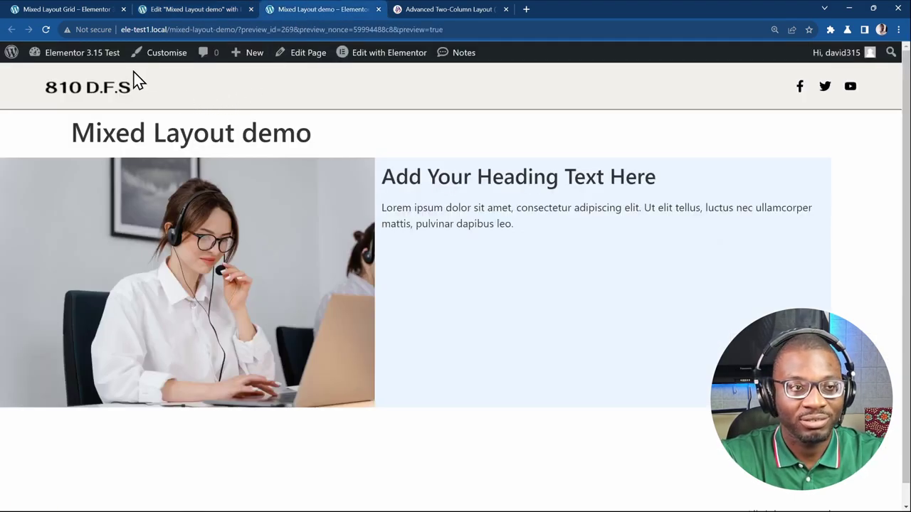
click(46, 29)
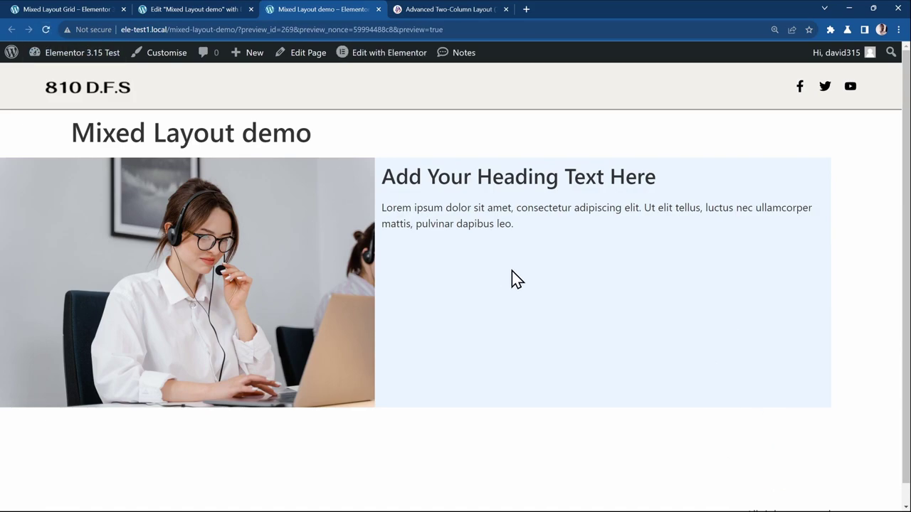
scroll(513, 272, down, 1)
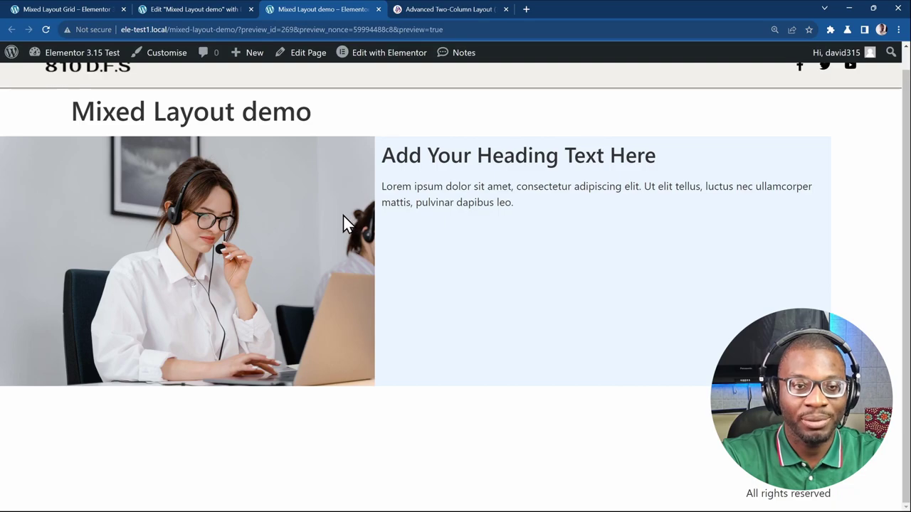
- Look at the overlapping Placeholder box beside the image on the Mixed Layout Grid page
click(75, 10)
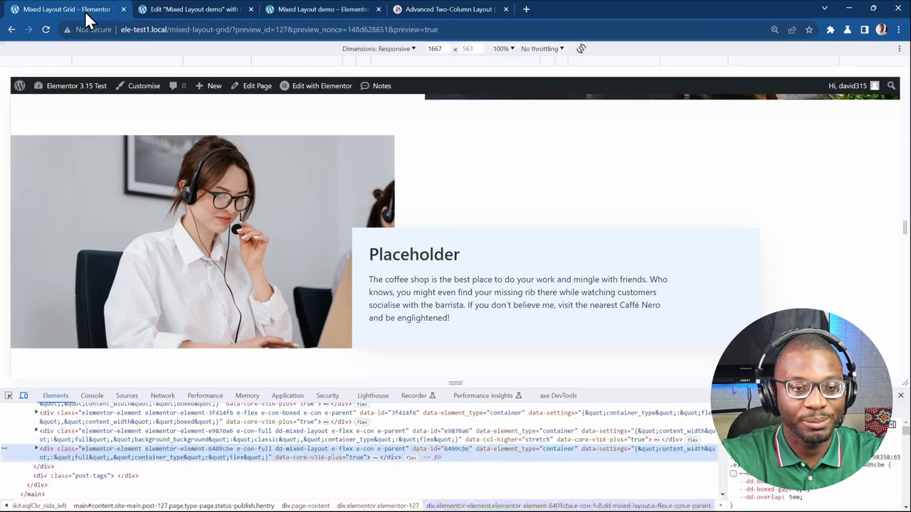
scroll(454, 241, up, 1)
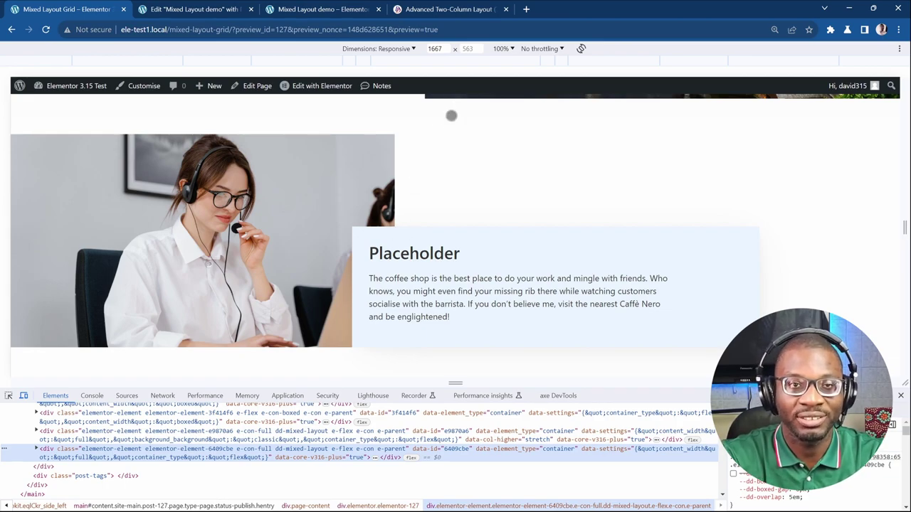
click(325, 11)
- Back in the Elementor editor, try End for the Parent Container's Align Items, and clear the setting again
click(205, 10)
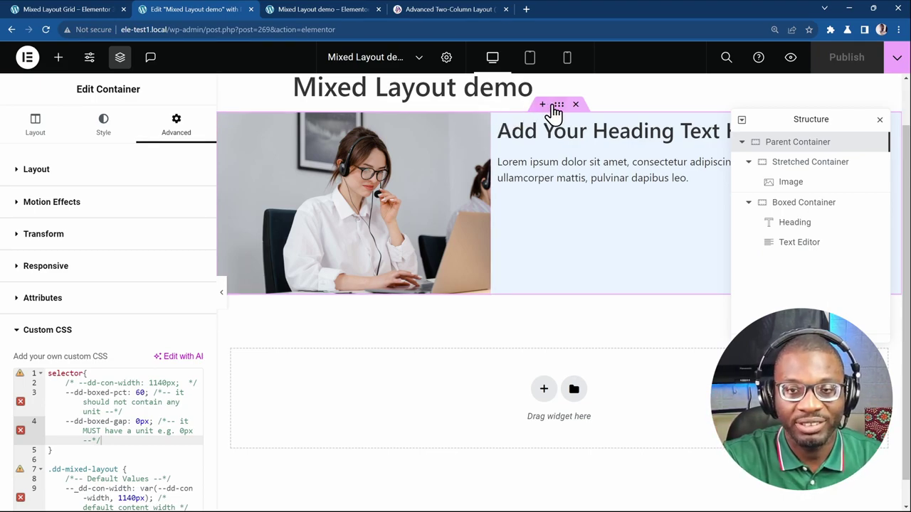
click(39, 132)
scroll(98, 309, down, 2)
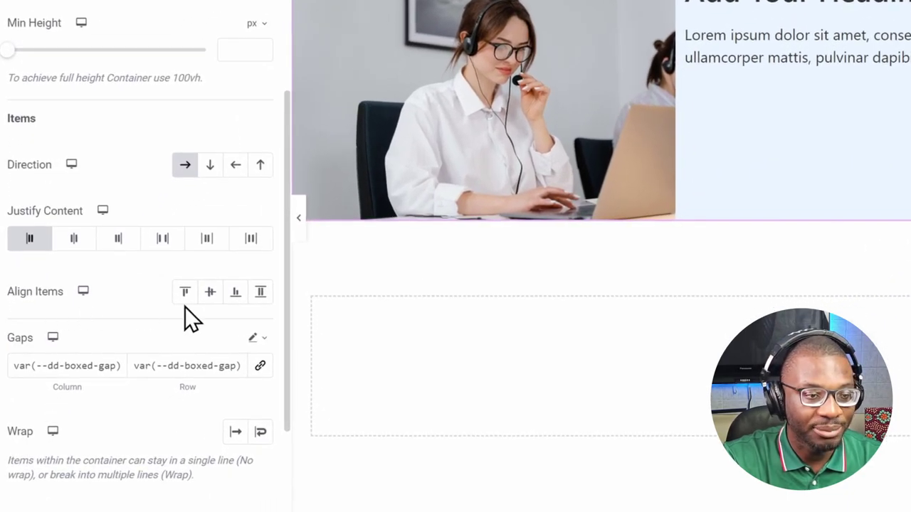
click(234, 298)
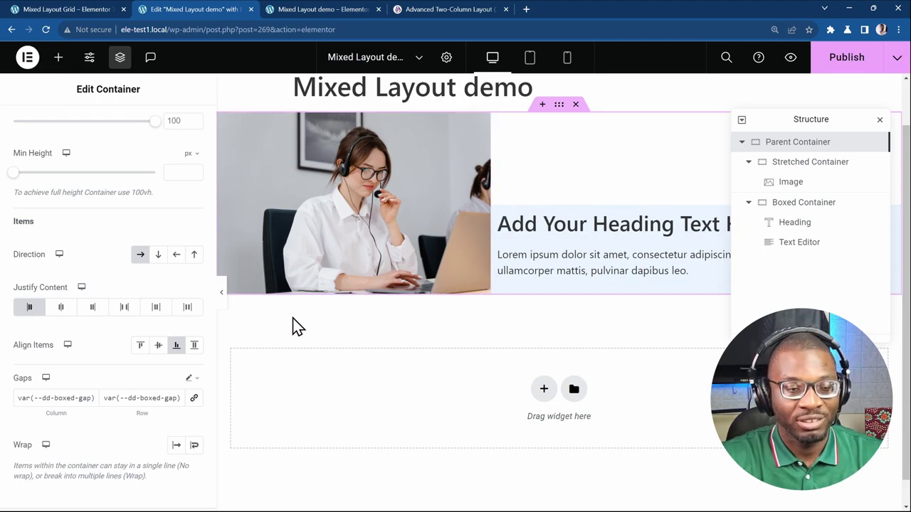
click(193, 347)
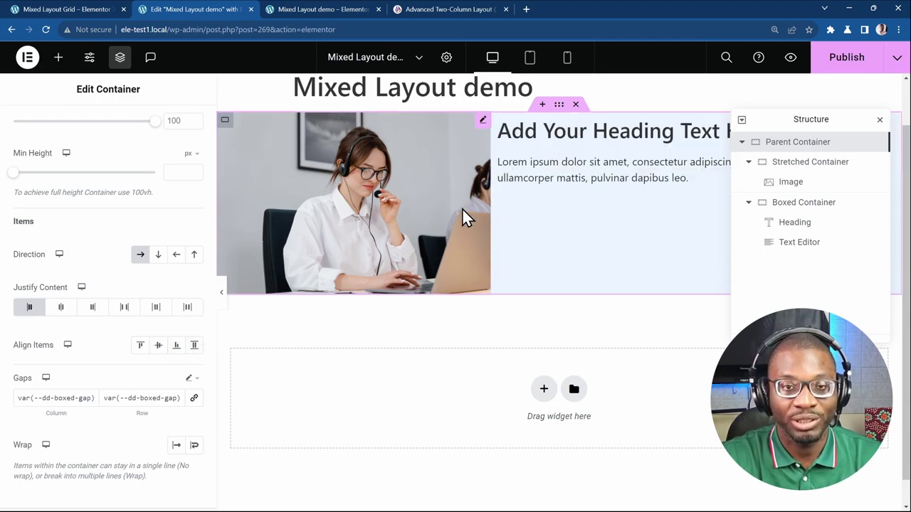
- Try End for the Boxed Container's Align Self, and clear the setting again
click(498, 121)
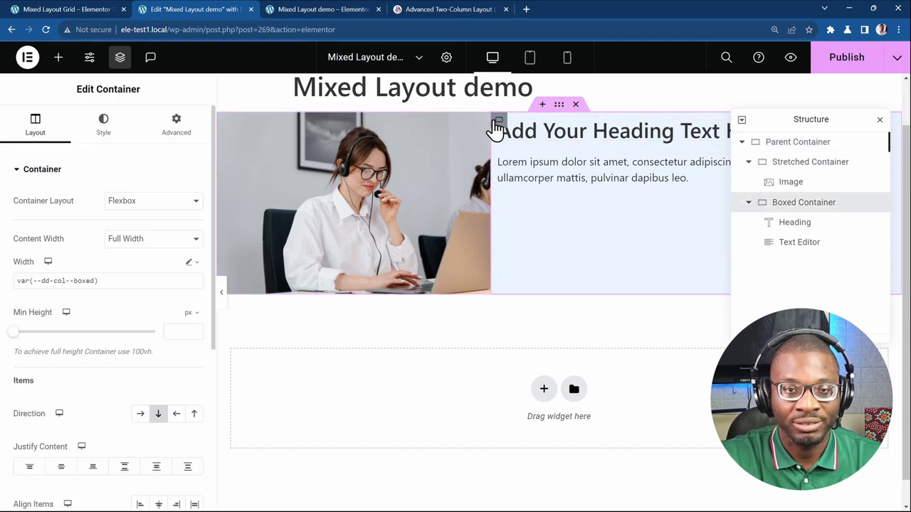
click(176, 123)
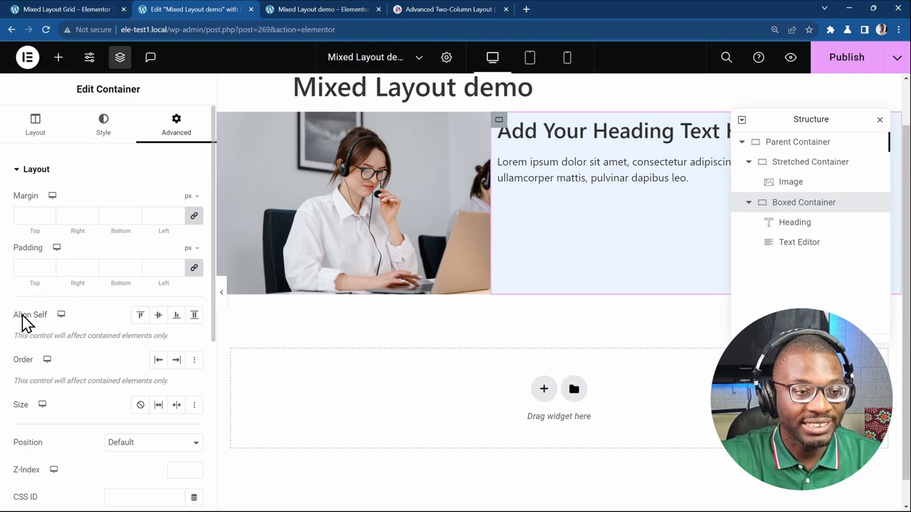
click(176, 316)
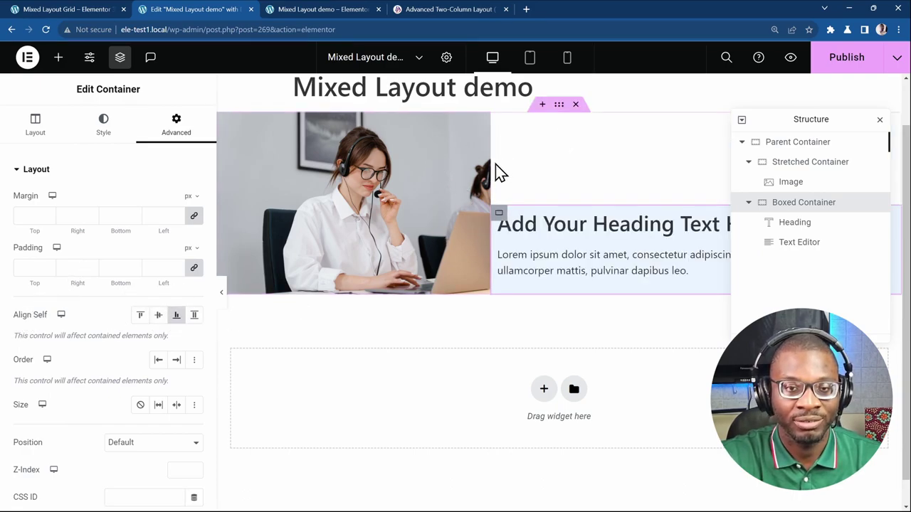
click(174, 318)
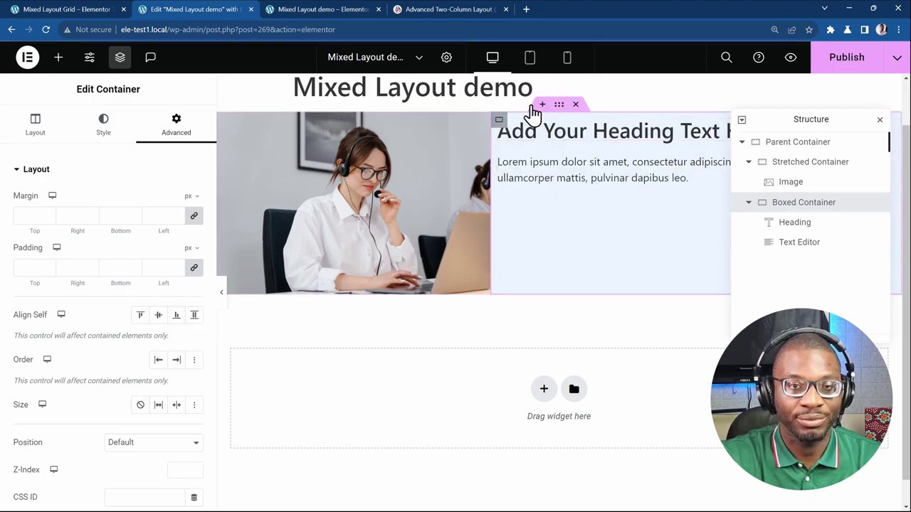
- Set the Parent Container's Align Items to End
click(558, 107)
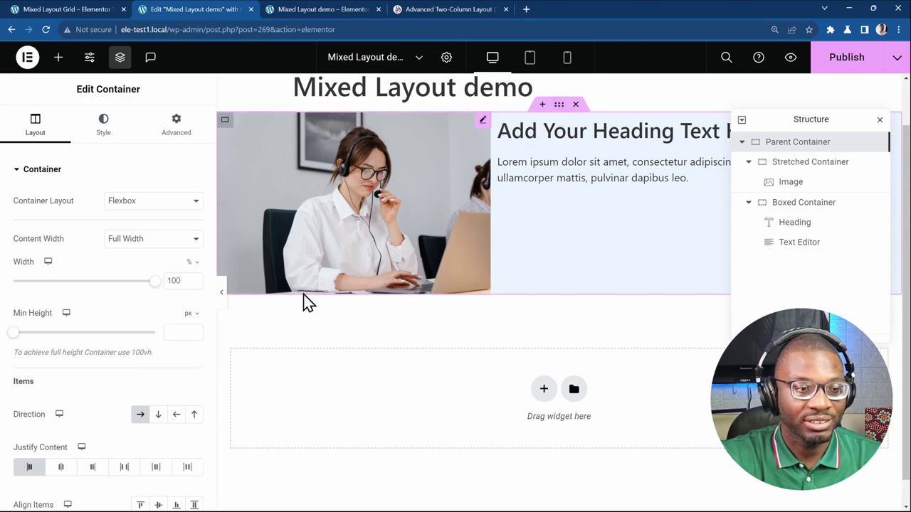
scroll(174, 338, down, 3)
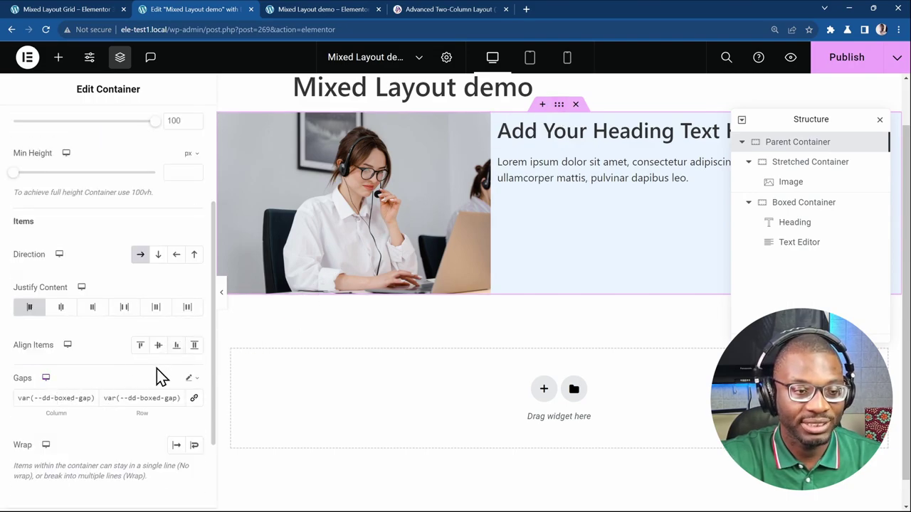
click(177, 346)
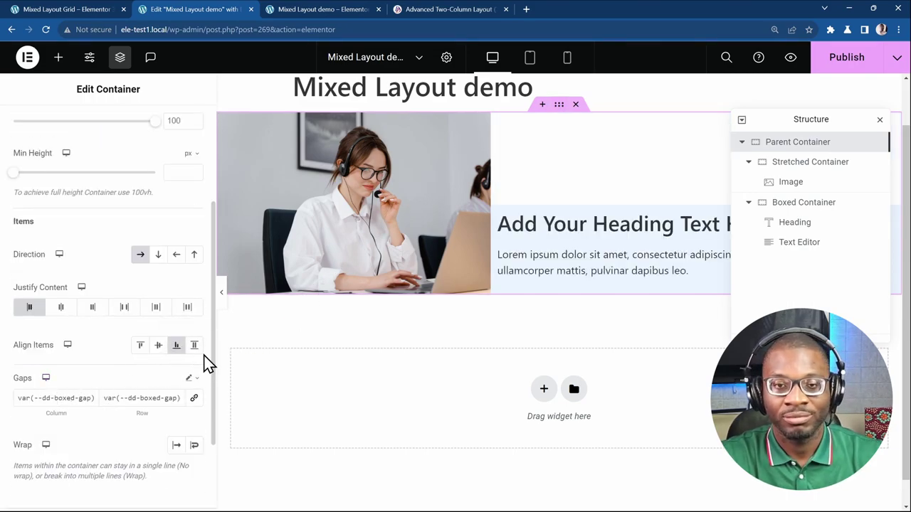
- Give the Boxed Container 20 px of padding on all four sides and publish the page
click(501, 215)
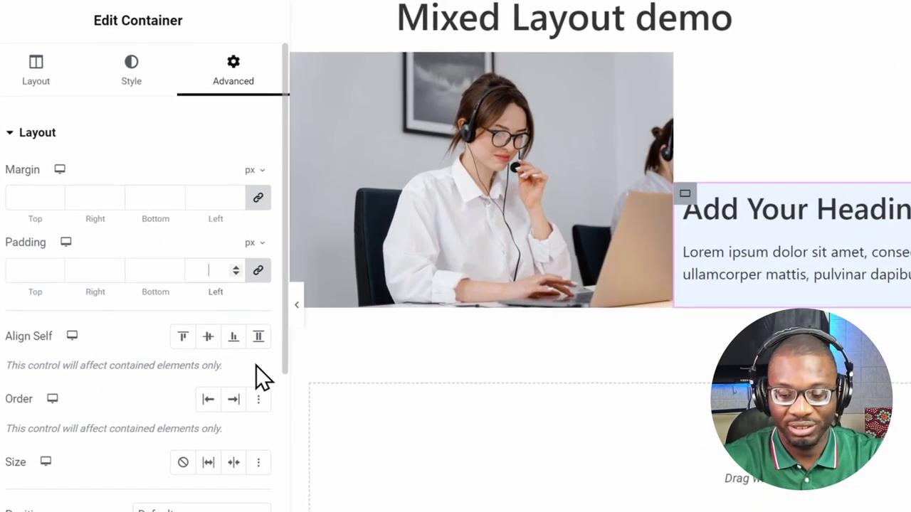
text(20)
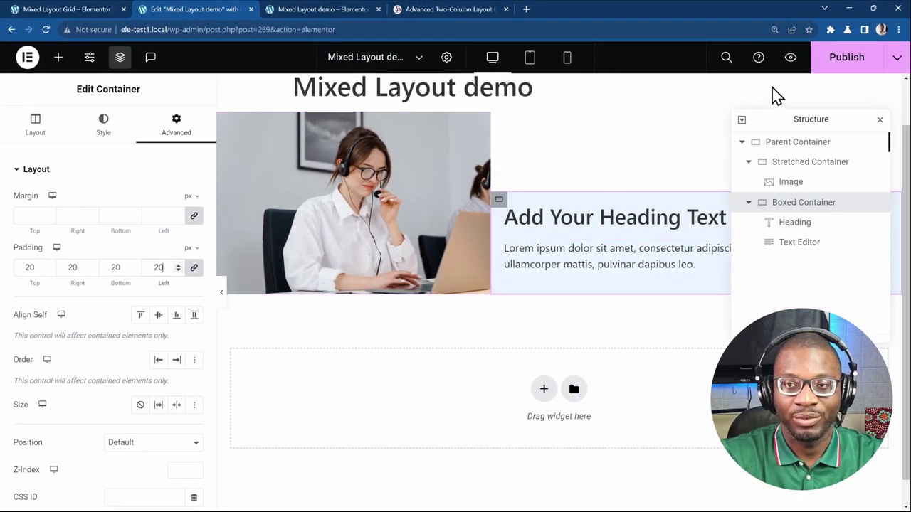
click(831, 63)
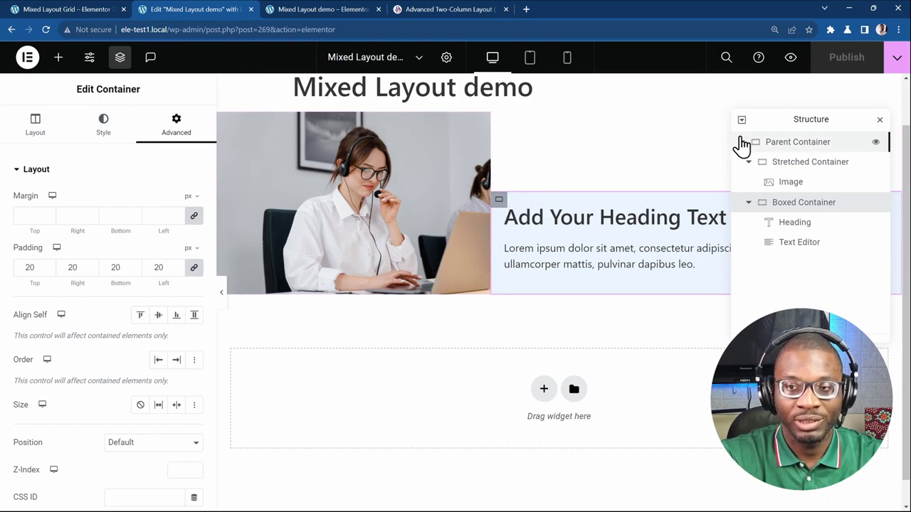
- Close the Structure window, unlink the Boxed Container's margin values and set its left margin to -40 px, with the other sides at 0
click(880, 122)
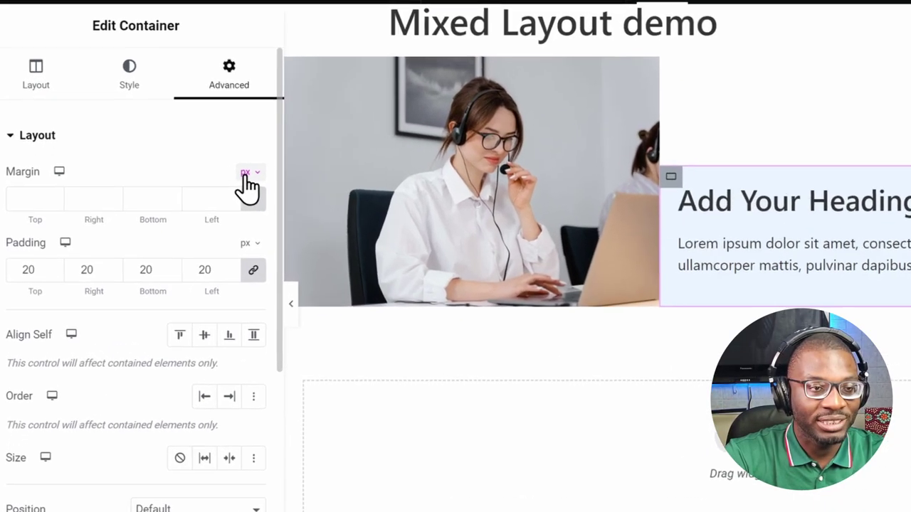
click(159, 214)
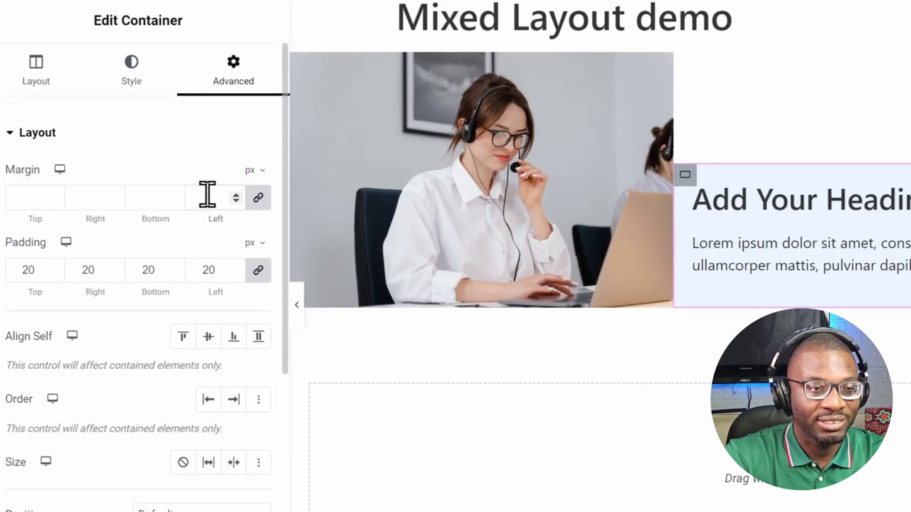
click(258, 199)
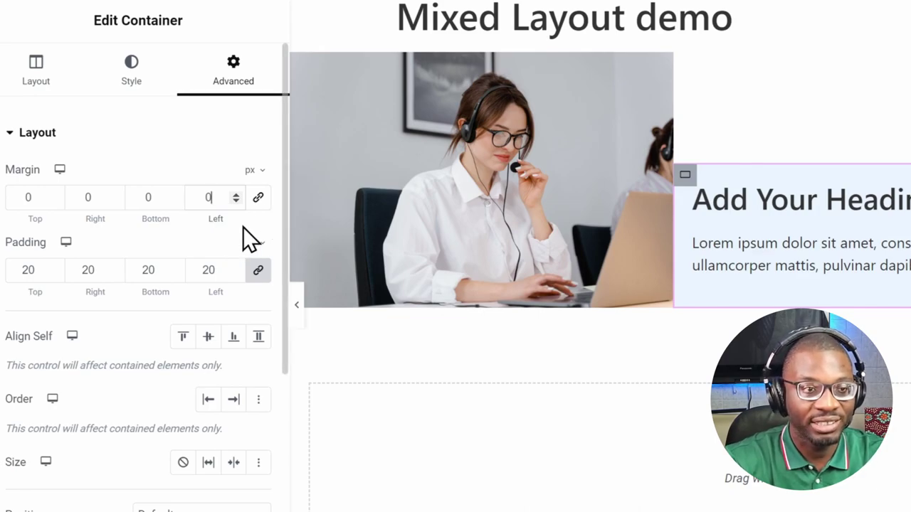
key(Down)
key(Down)
key(Down)
key(Down)
key(Down)
key(Down)
key(Down)
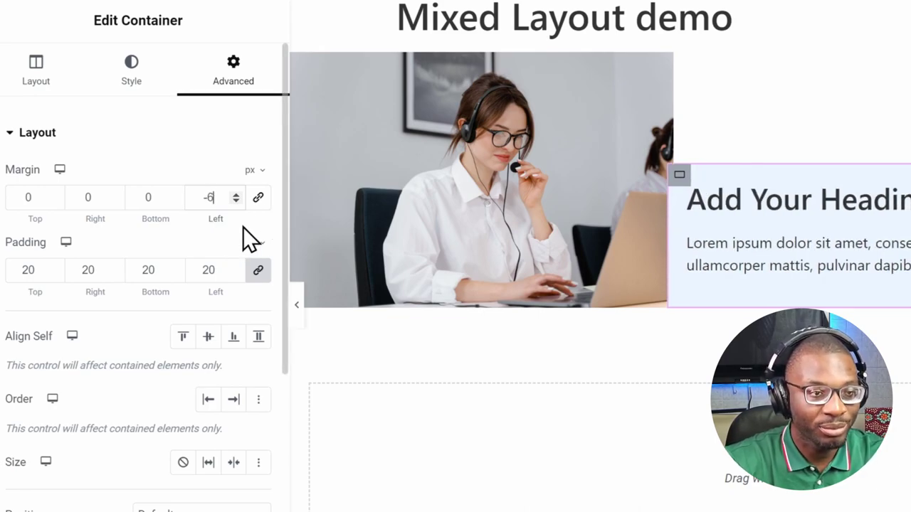
key(Down)
key(Down)
key(Down)
key(Down)
key(Down)
key(Down)
key(Down)
key(Down)
key(Down)
key(Down)
key(Down)
key(Down)
key(Down)
key(Down)
key(Down)
key(Down)
key(Down)
key(Down)
key(Down)
key(Down)
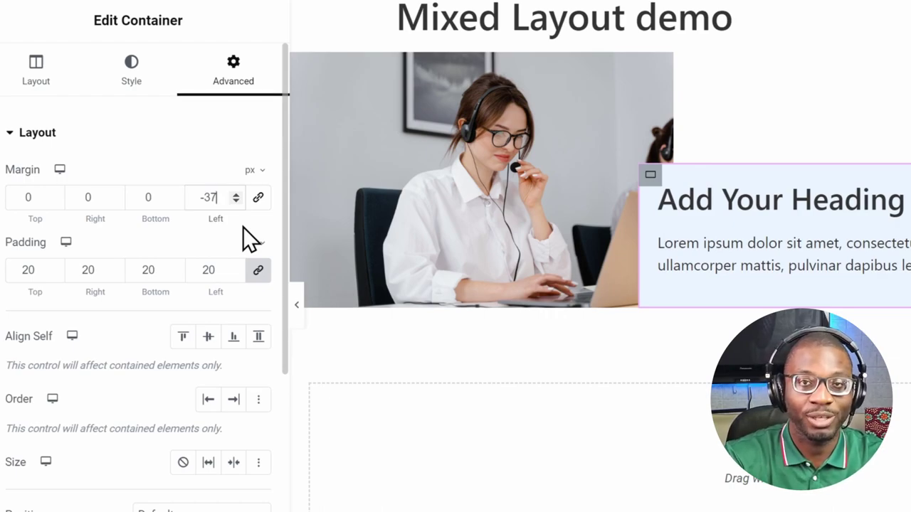
key(Down)
key(Down)
key(Down)
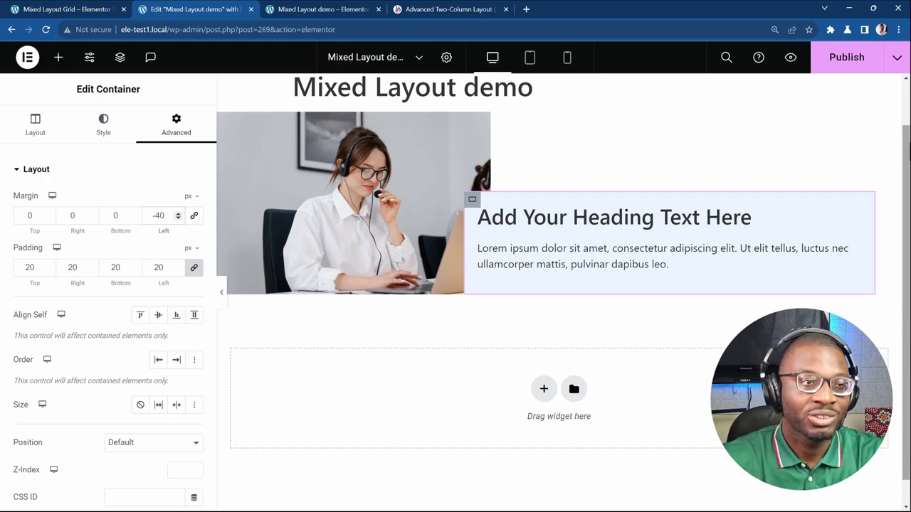
- Set the Boxed Container's width to calc(var(--dd-col--boxed) + 40px)
click(35, 134)
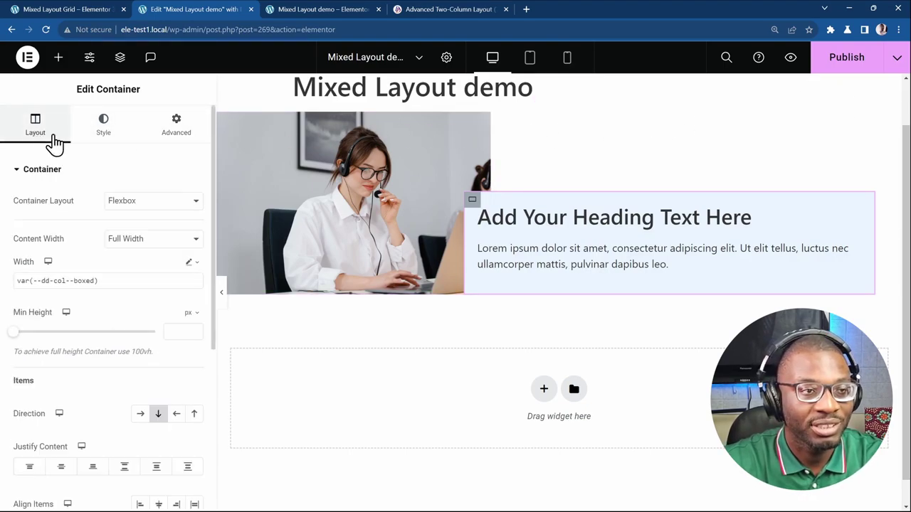
click(469, 206)
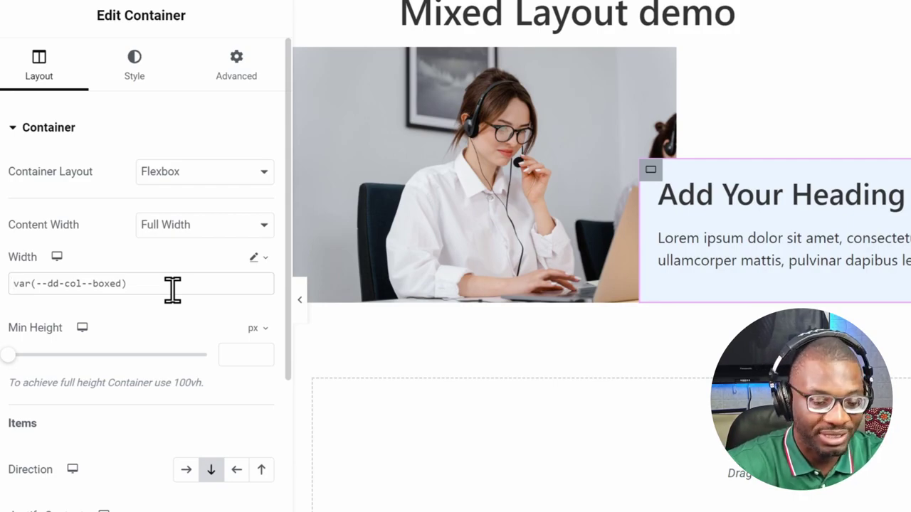
text(calc)
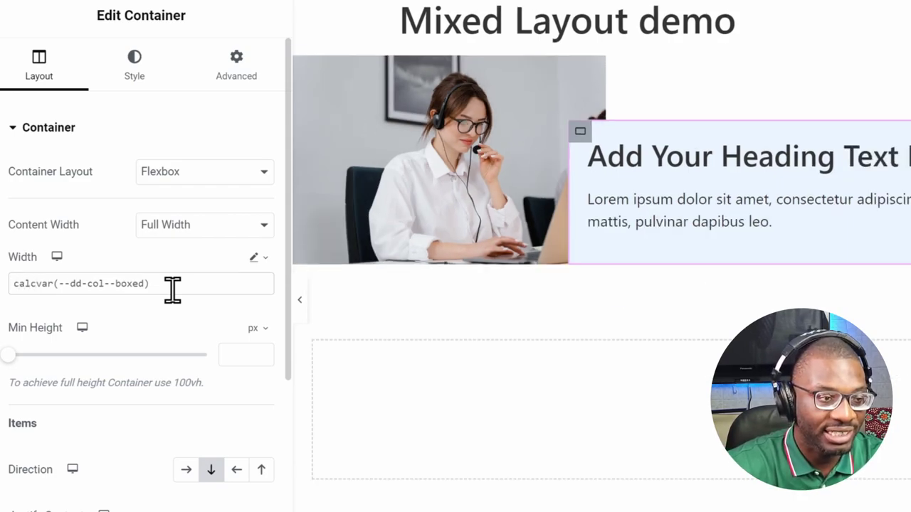
text(()
click(172, 288)
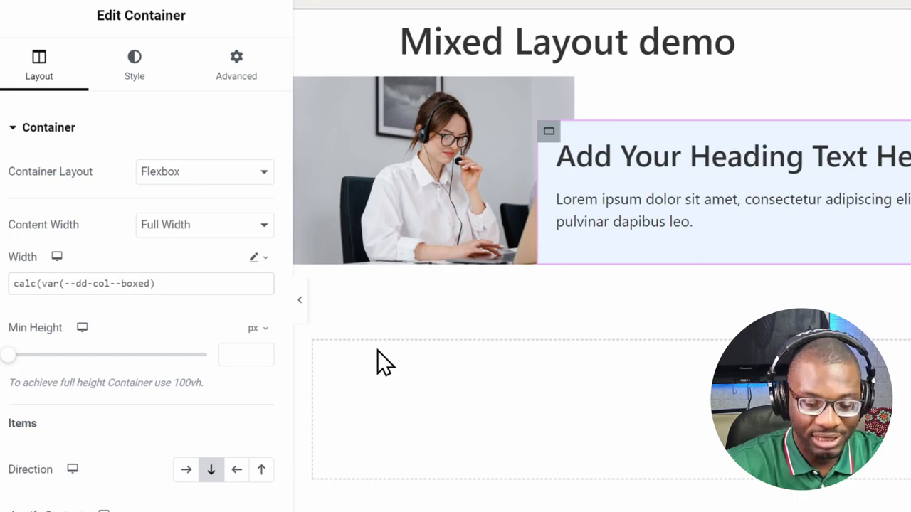
text(+ 40px)
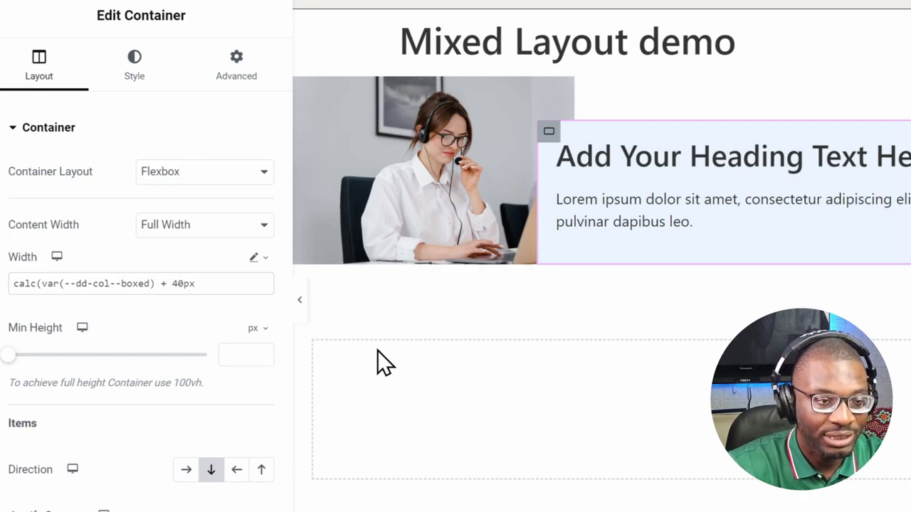
text())
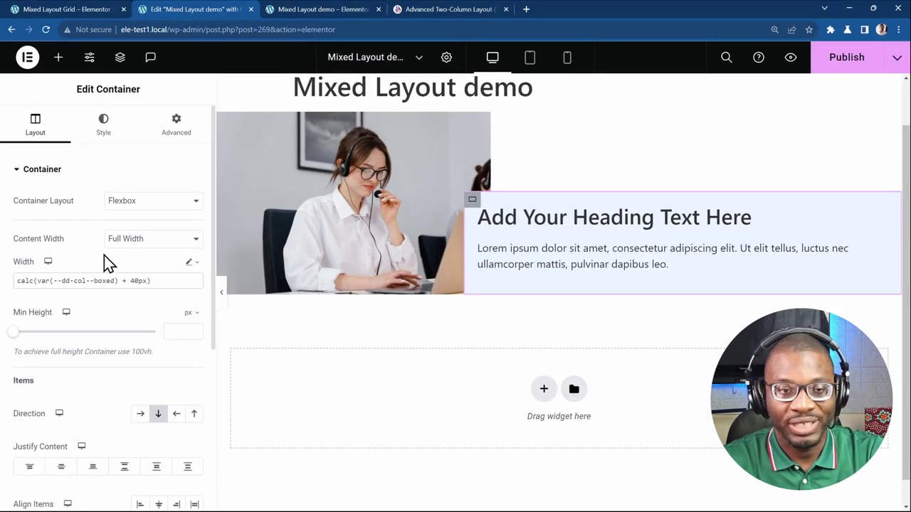
- Publish the page and check the overlapping text box on the Mixed Layout demo preview page
click(844, 61)
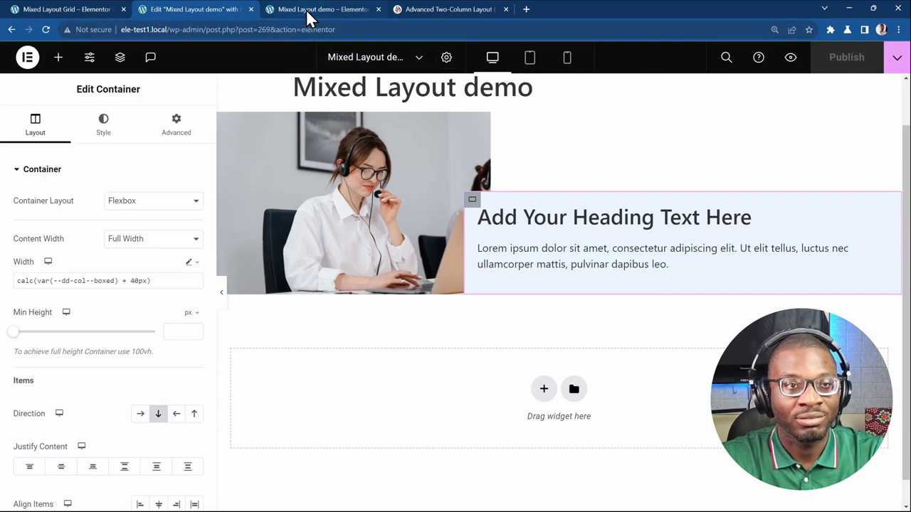
click(306, 9)
scroll(842, 392, down, 1)
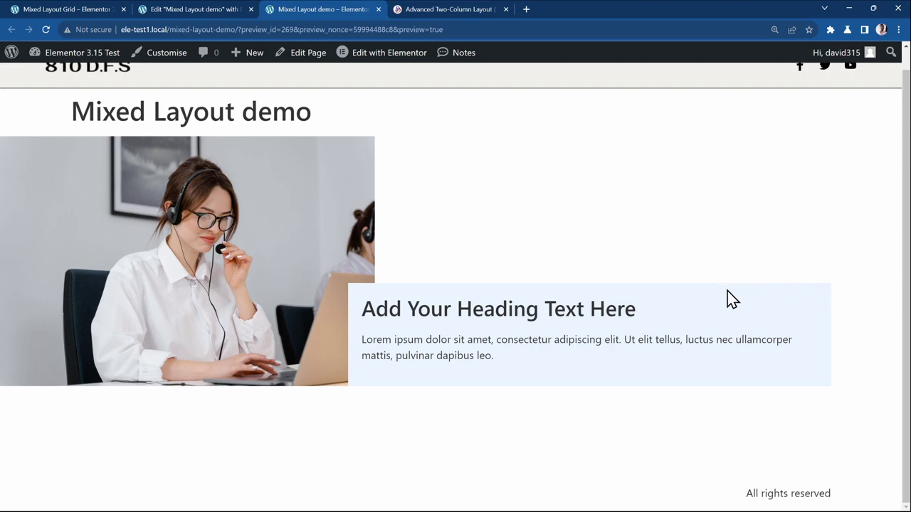
scroll(397, 315, up, 1)
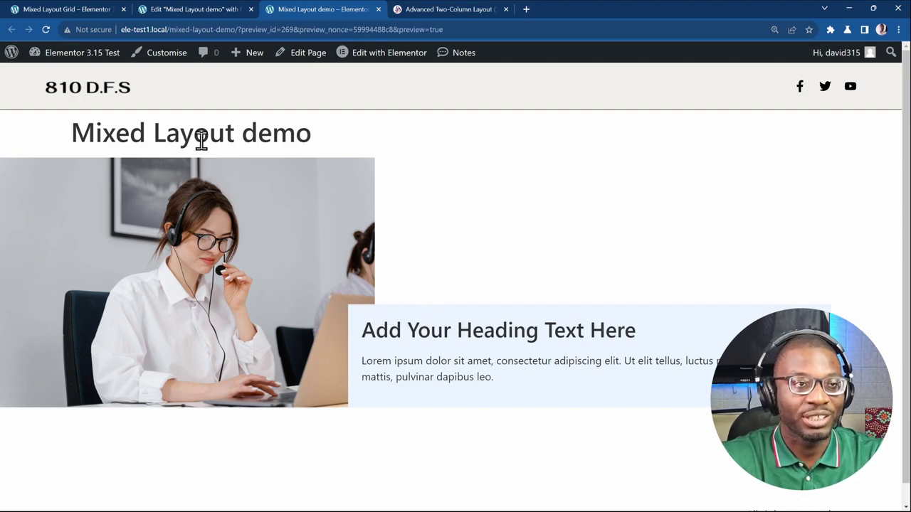
- Return to the Elementor editor and examine the Boxed Container's left margin value
click(152, 7)
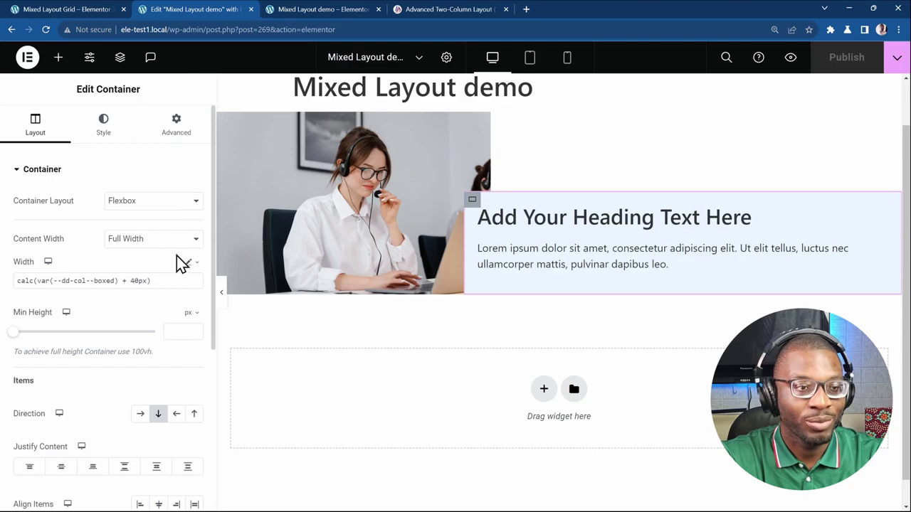
click(183, 125)
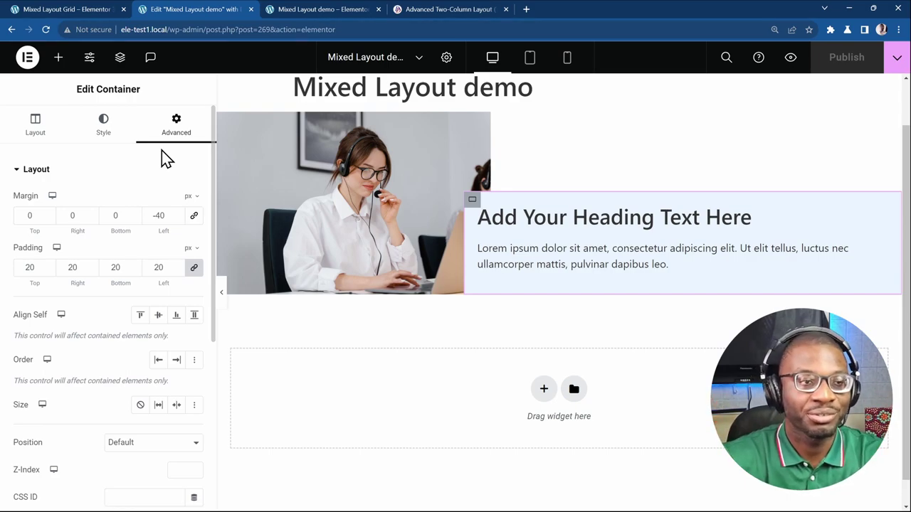
double_click(159, 216)
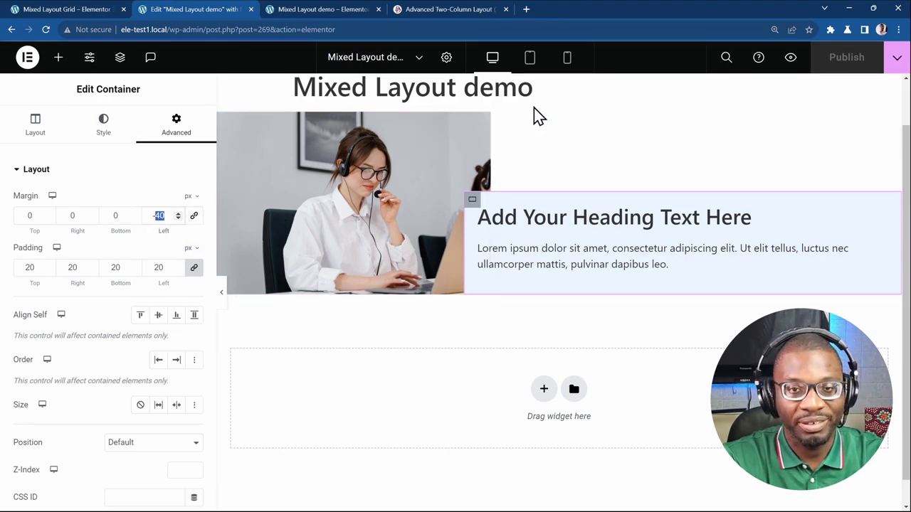
- Add the variable --dd-overlap: 40px; to the selector rule in the Parent Container's Custom CSS
click(560, 108)
scroll(130, 272, down, 4)
scroll(126, 321, up, 4)
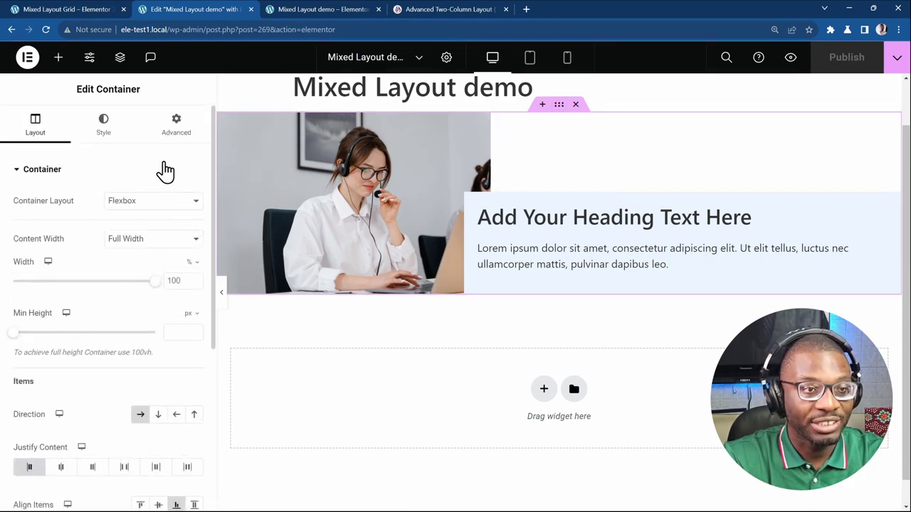
click(178, 137)
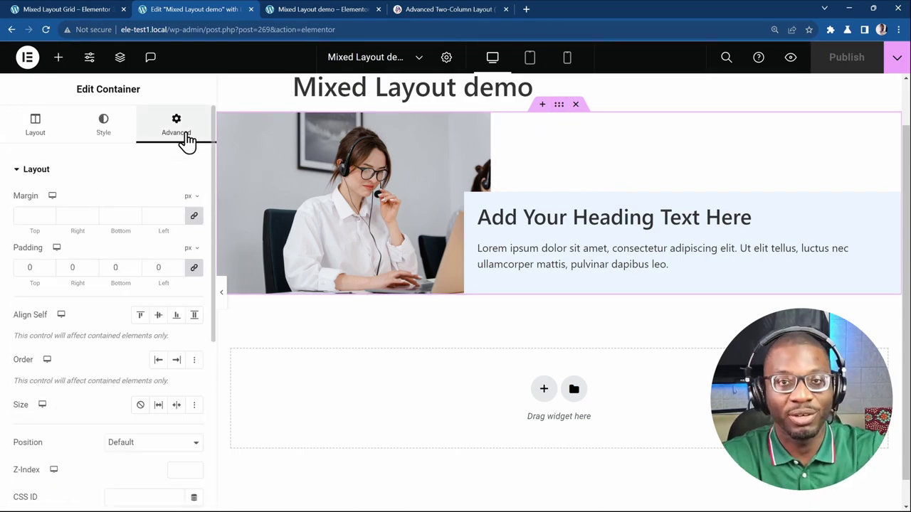
scroll(153, 176, down, 5)
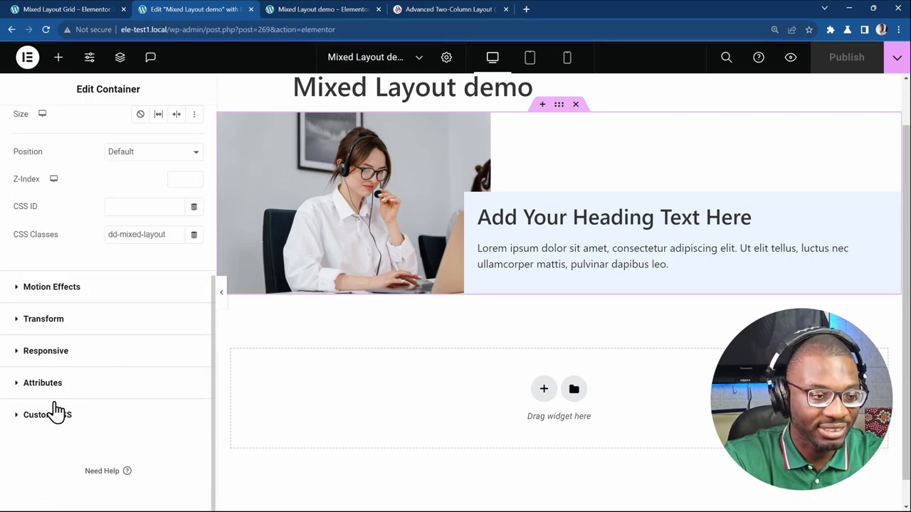
click(43, 418)
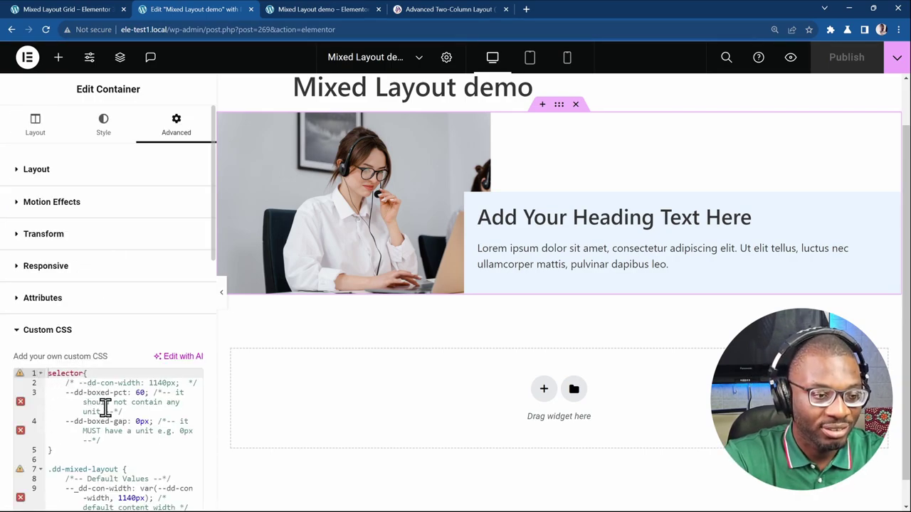
scroll(107, 409, down, 1)
click(128, 386)
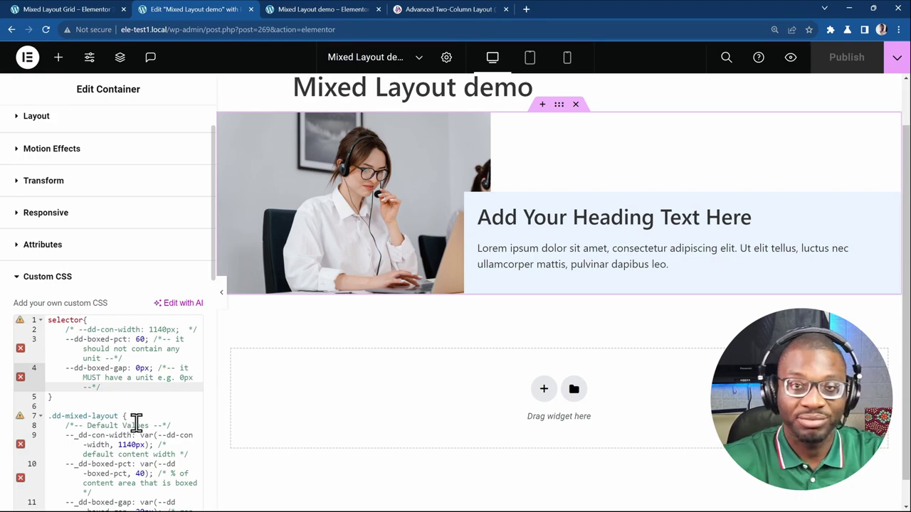
key(Return)
key(Return)
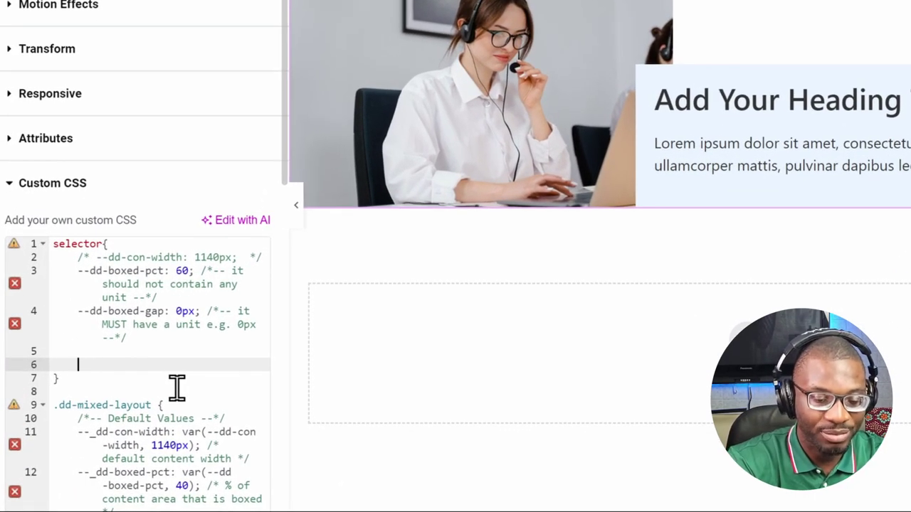
text(--d)
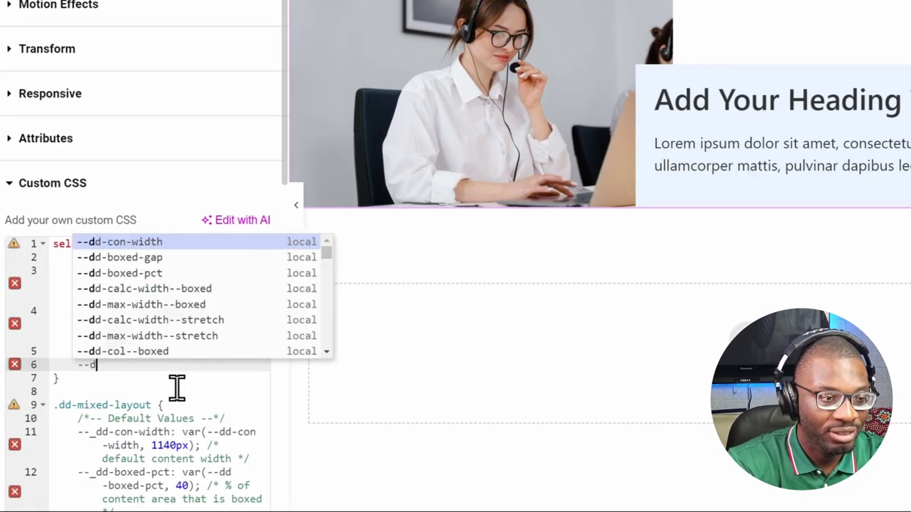
text(d-overlap)
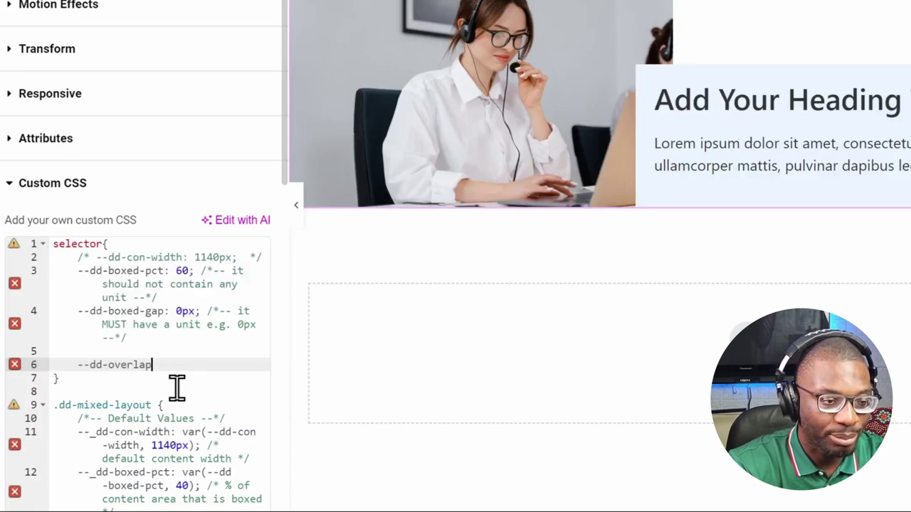
text(: 40px;)
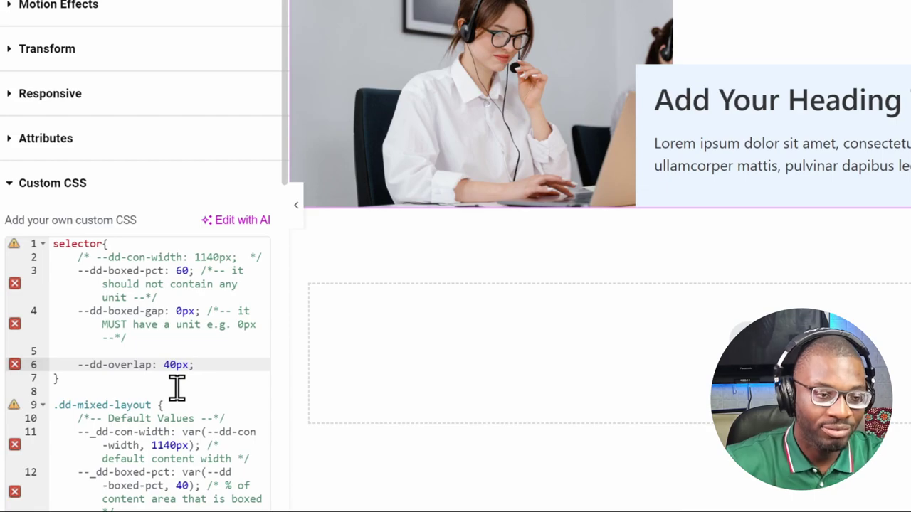
scroll(182, 292, up, 1)
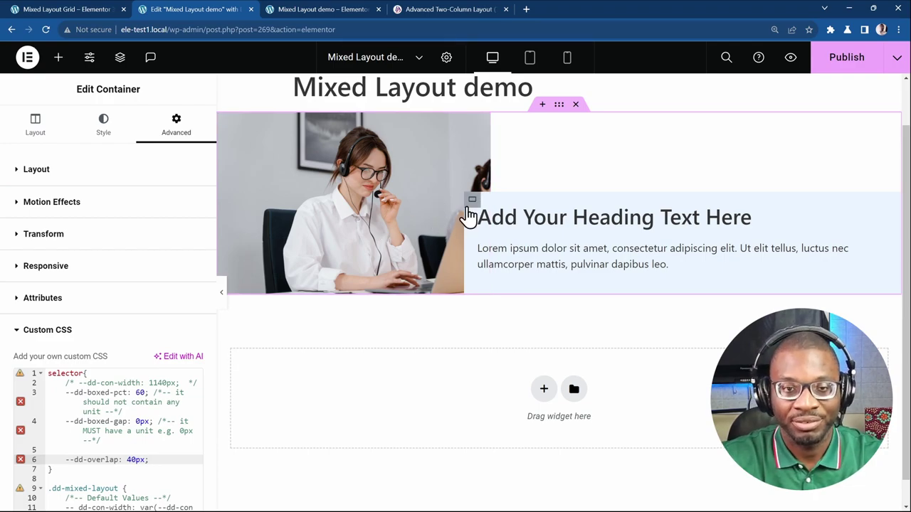
- Switch the Boxed Container's margin to the custom unit and set its left margin to calc(-1 * var(--dd-overlap)), with the other sides at 0
click(473, 201)
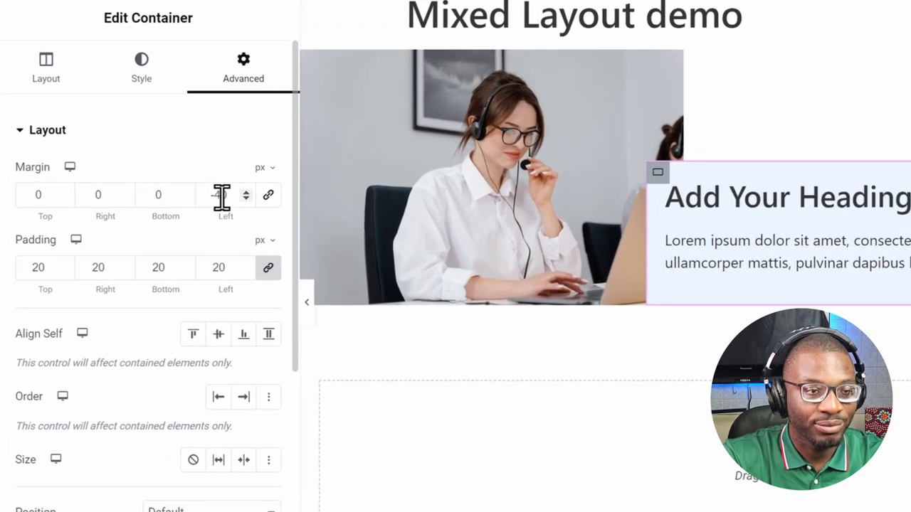
double_click(217, 198)
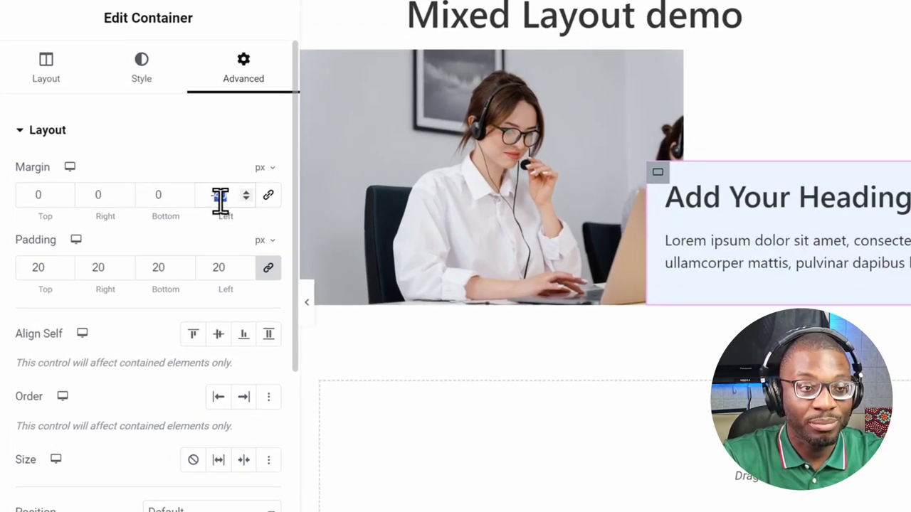
click(270, 171)
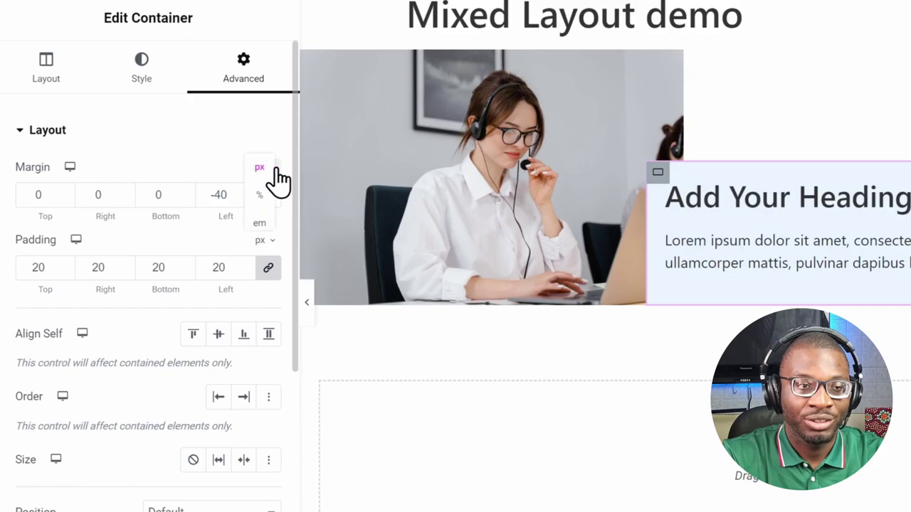
click(261, 311)
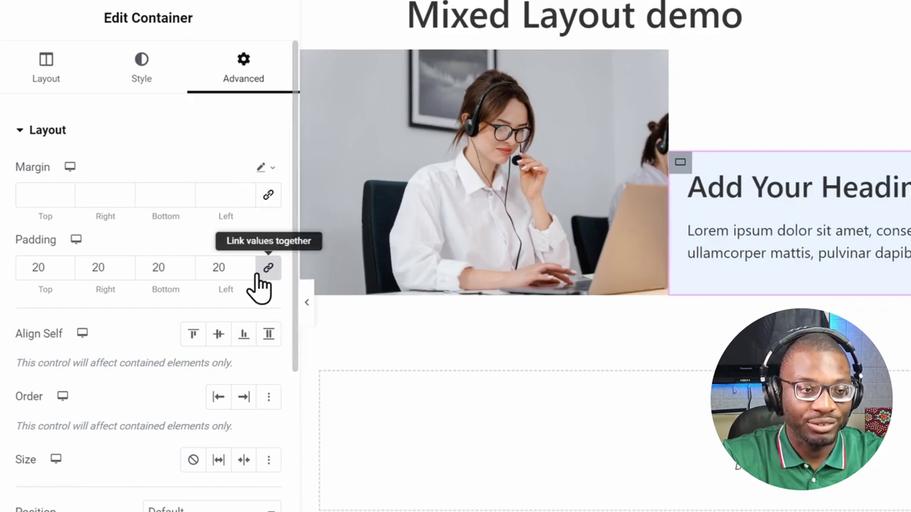
click(200, 195)
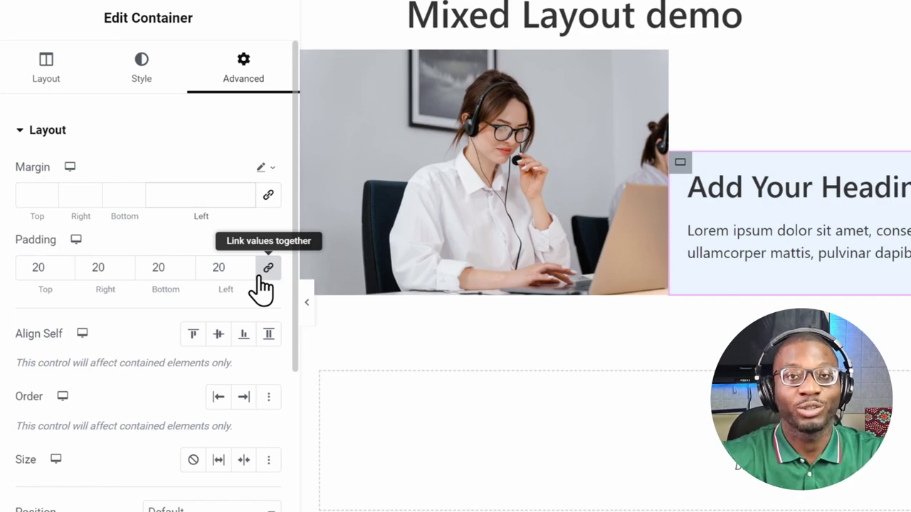
text(calc)
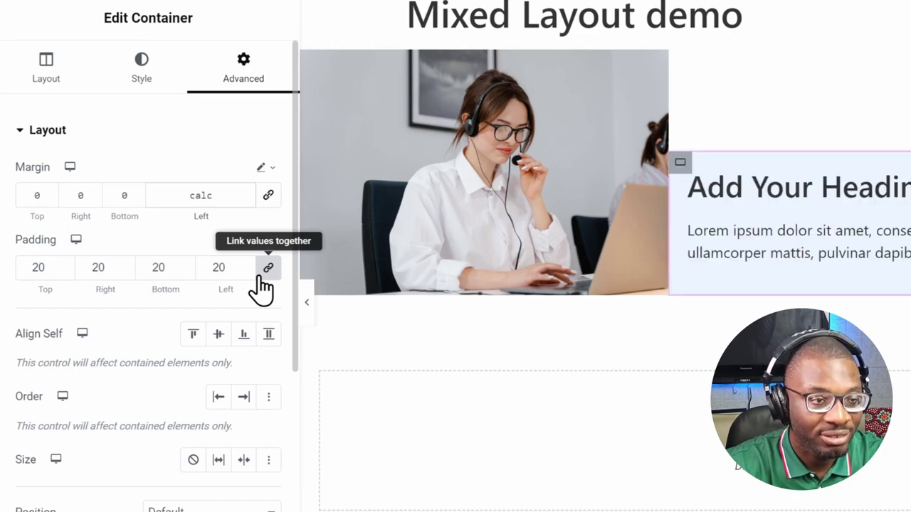
text((-1 )
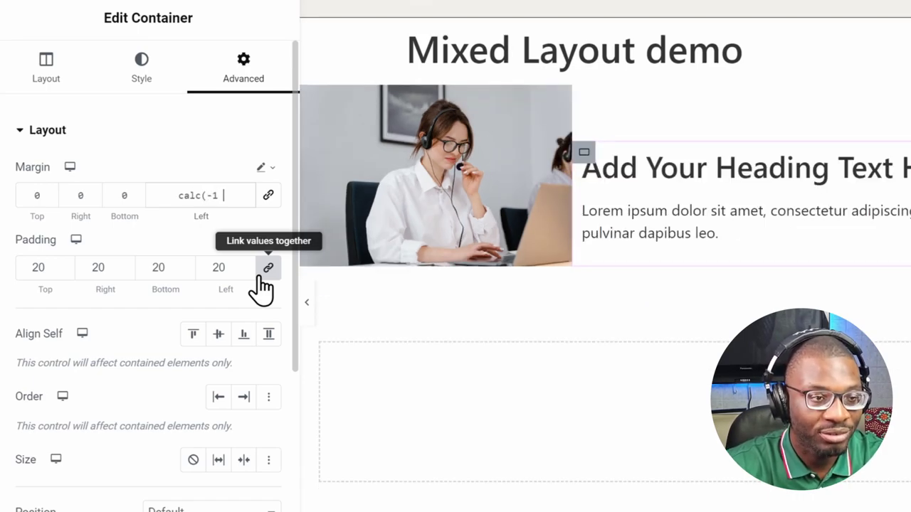
text(*)
text( var(--dd)
text(-overlap))
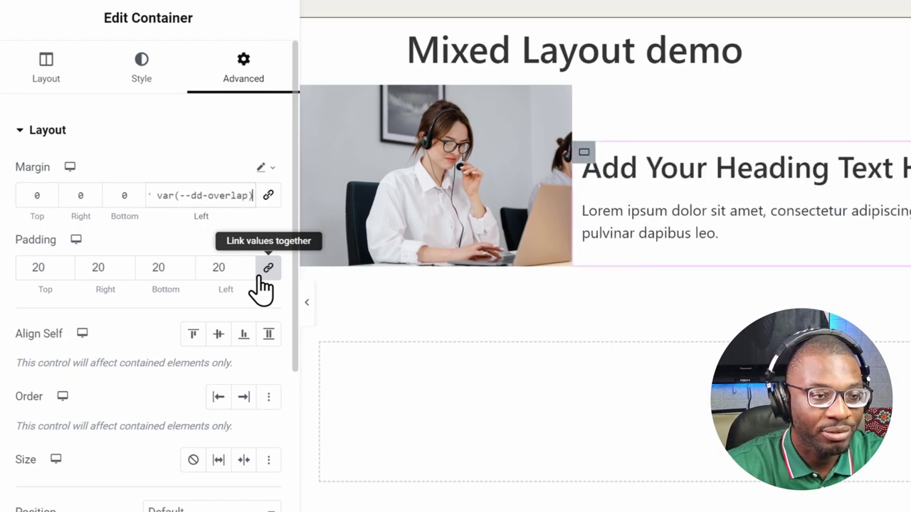
text())
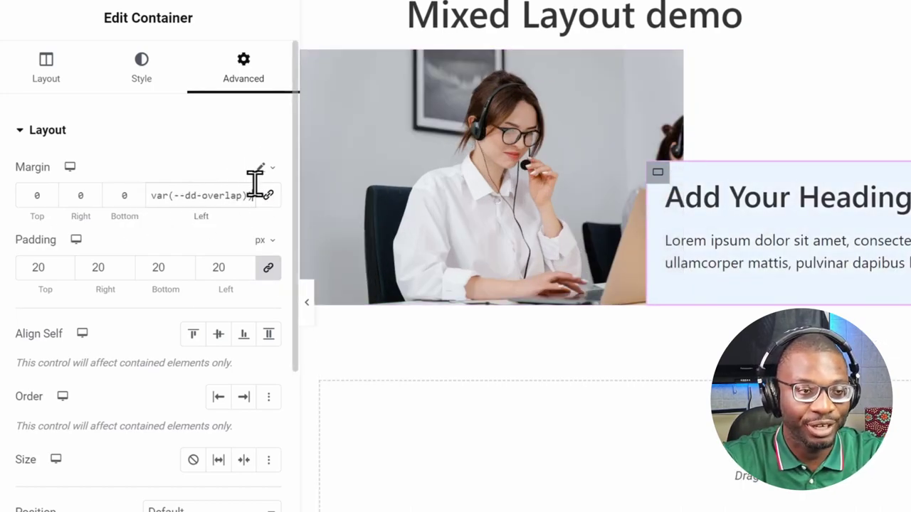
- Replace the 40px in the Boxed Container's width formula so it reads calc(var(--dd-col--boxed) + var(--dd-overlap))
click(52, 70)
double_click(184, 285)
text(var(--dd)
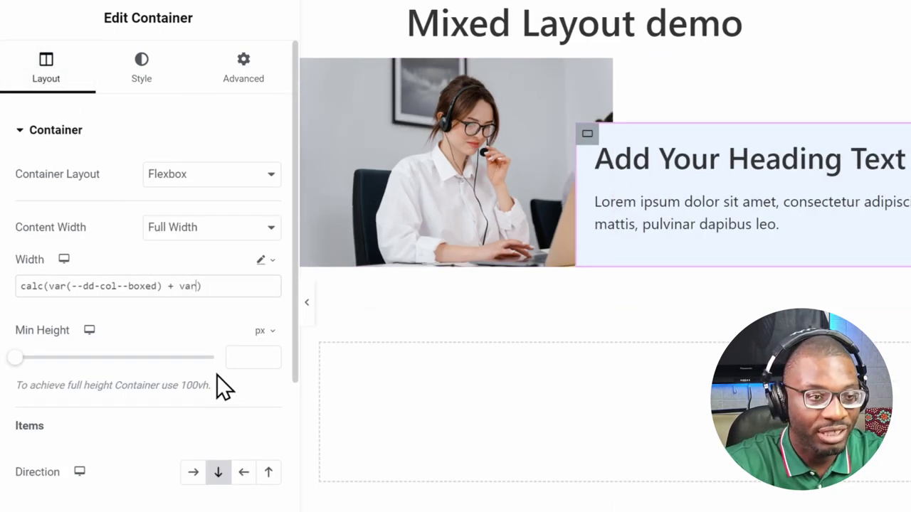
text(-overlap)
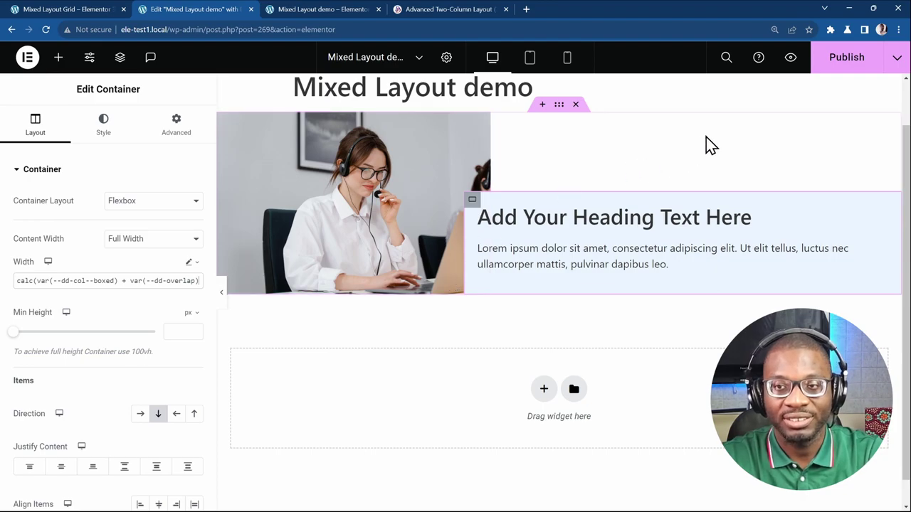
- Change the --dd-overlap variable in the Parent Container's Custom CSS to 60px
click(558, 104)
scroll(142, 242, down, 5)
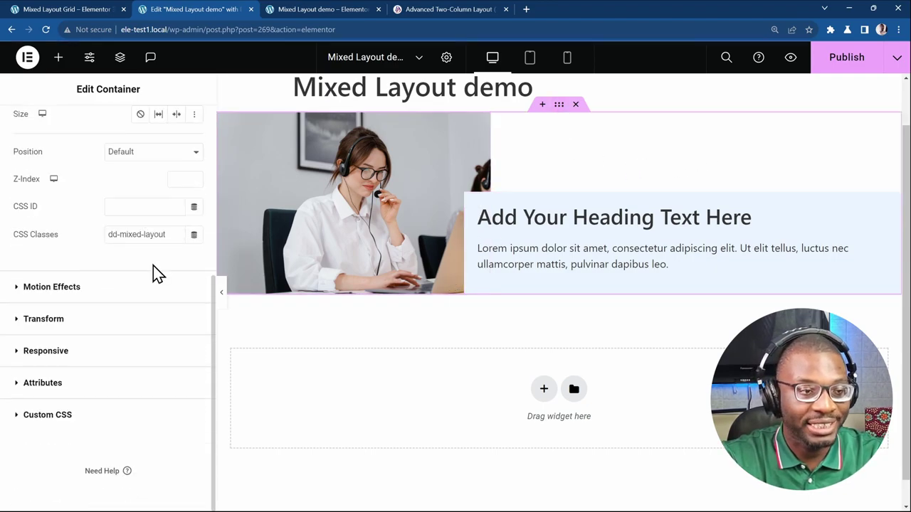
click(79, 417)
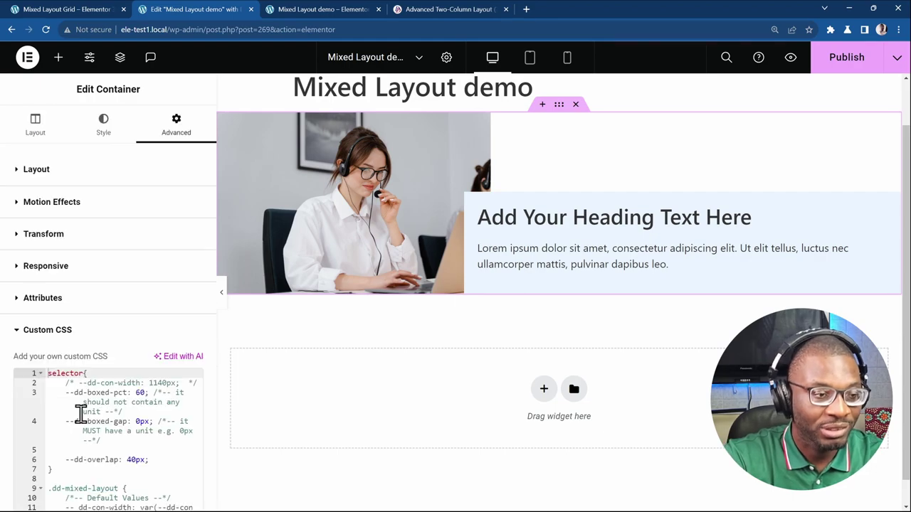
click(138, 459)
key(BackSpace)
text(6)
key(Right)
key(Right)
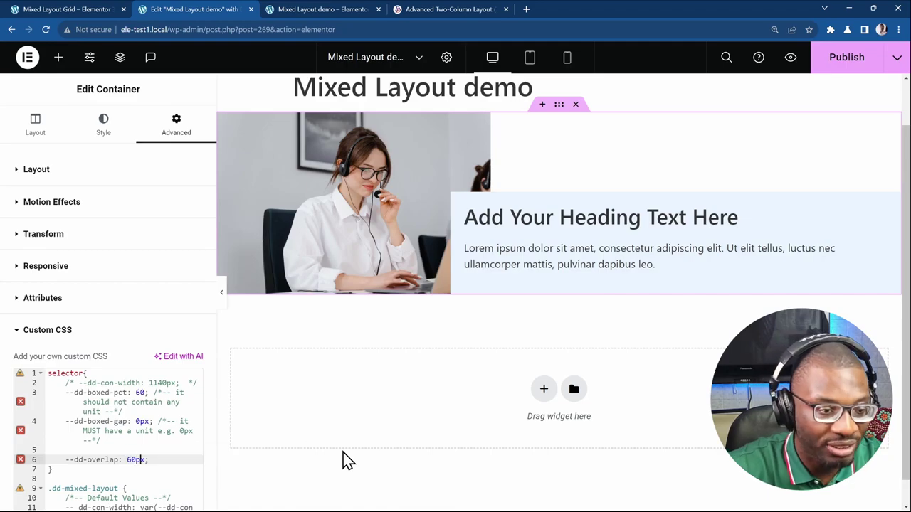
- Try 60ch as the --dd-overlap value, replace it with 6rem and publish the page
key(BackSpace)
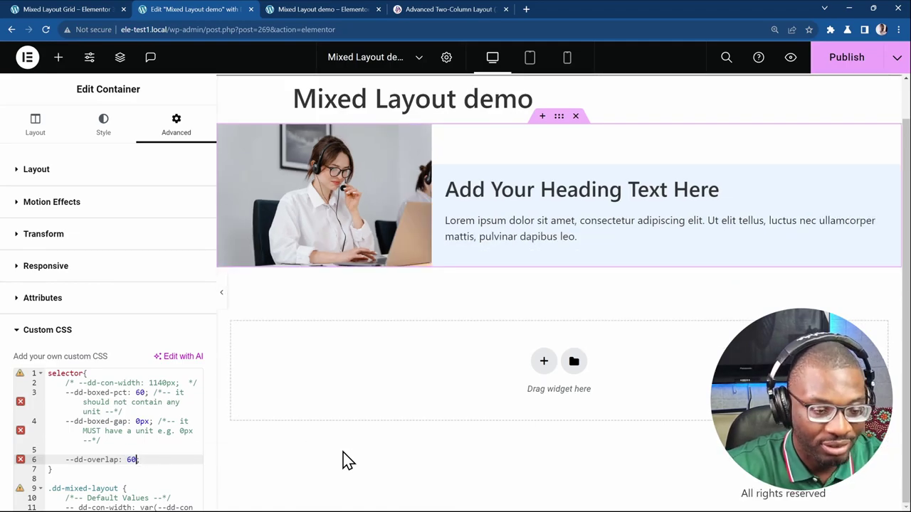
text(ch)
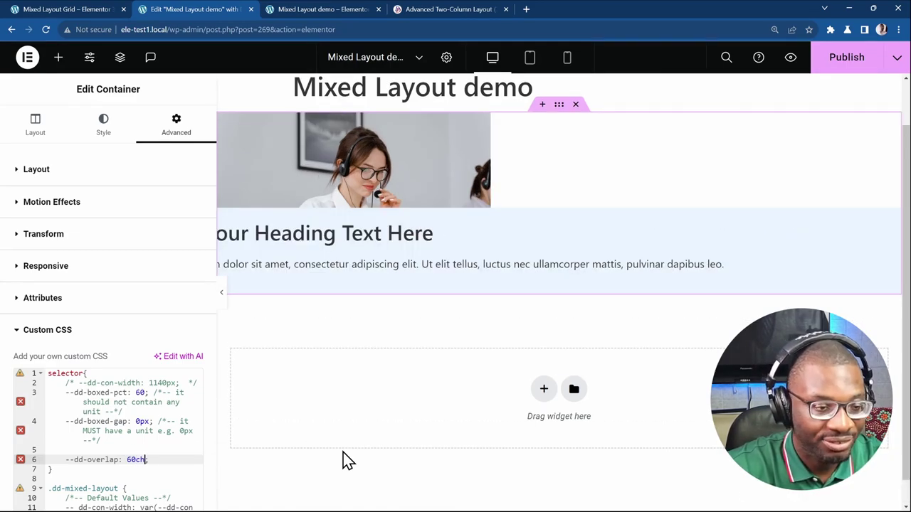
key(BackSpace)
key(BackSpace)
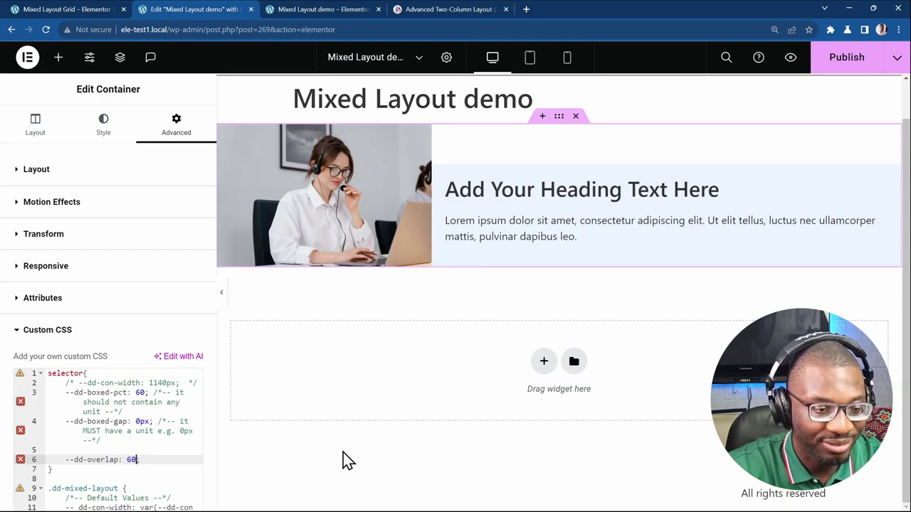
text(rem)
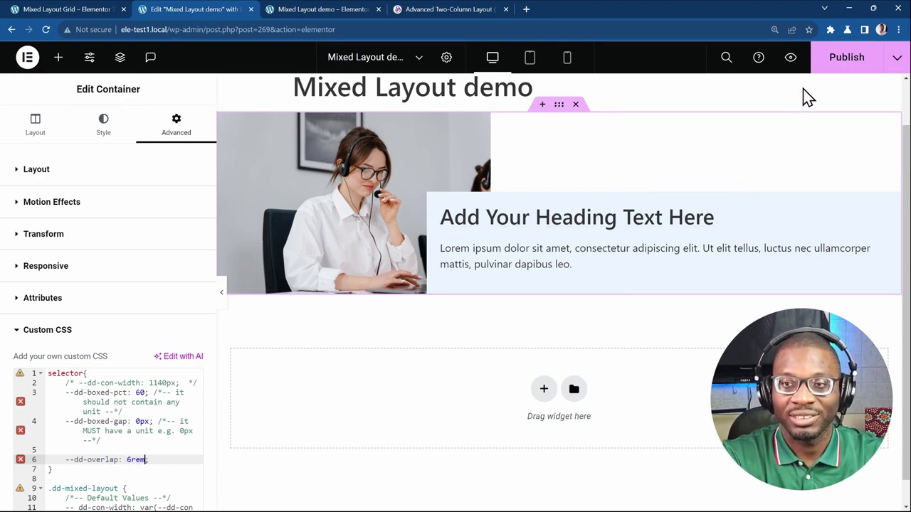
click(825, 63)
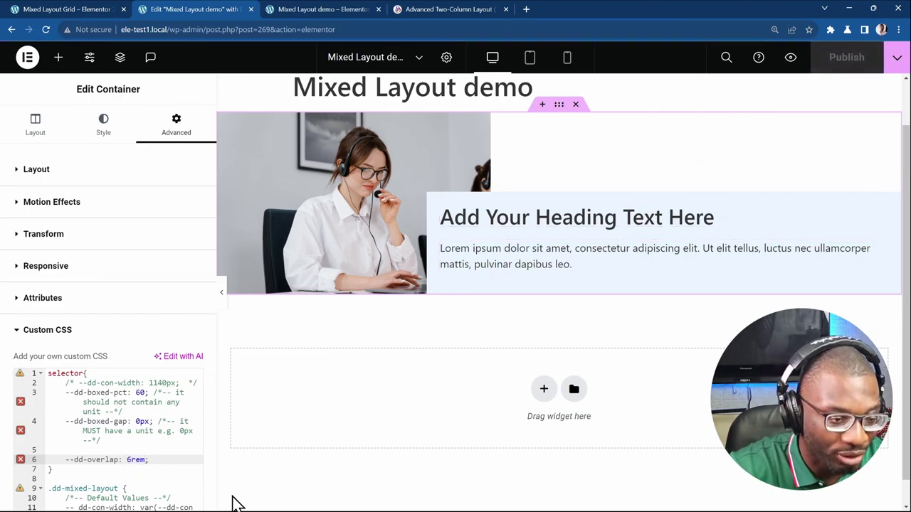
- Try 2rem for the --dd-overlap variable, settle on 4rem and publish the page
key(BackSpace)
text(2)
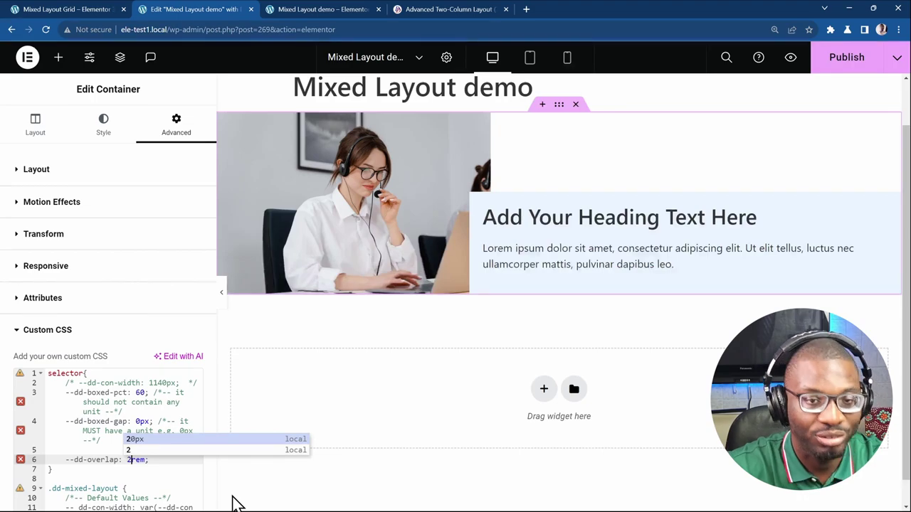
key(BackSpace)
text(4)
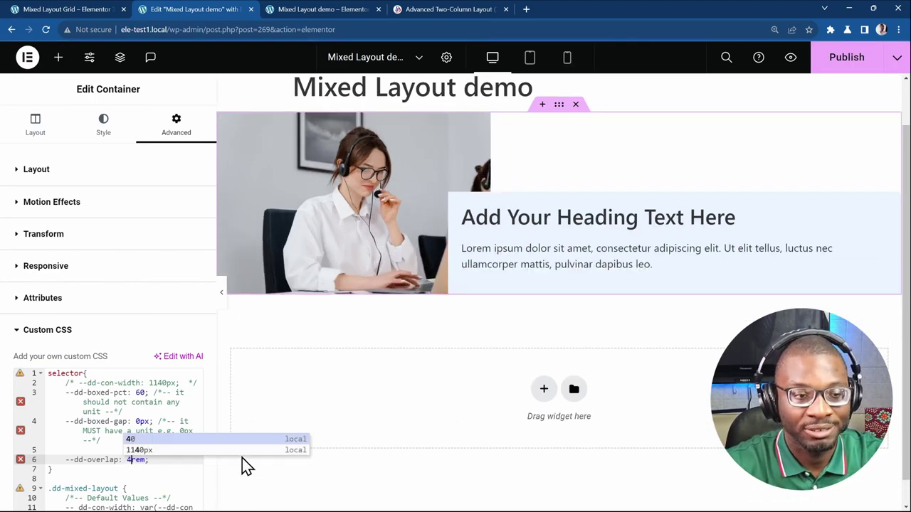
click(833, 63)
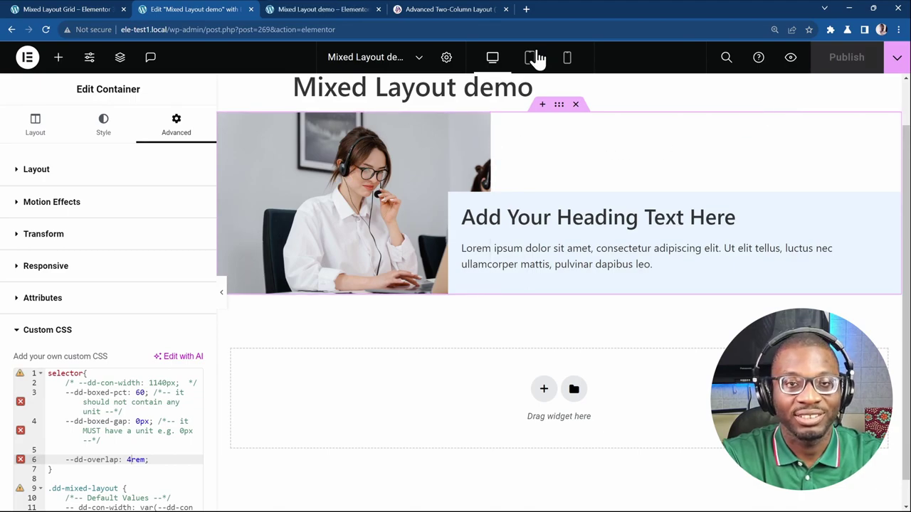
- Inspect the Mixed Layout demo preview page and narrow its responsive viewport to about 756 px to check the text box
click(326, 9)
scroll(569, 212, down, 1)
scroll(567, 214, up, 1)
right_click(505, 198)
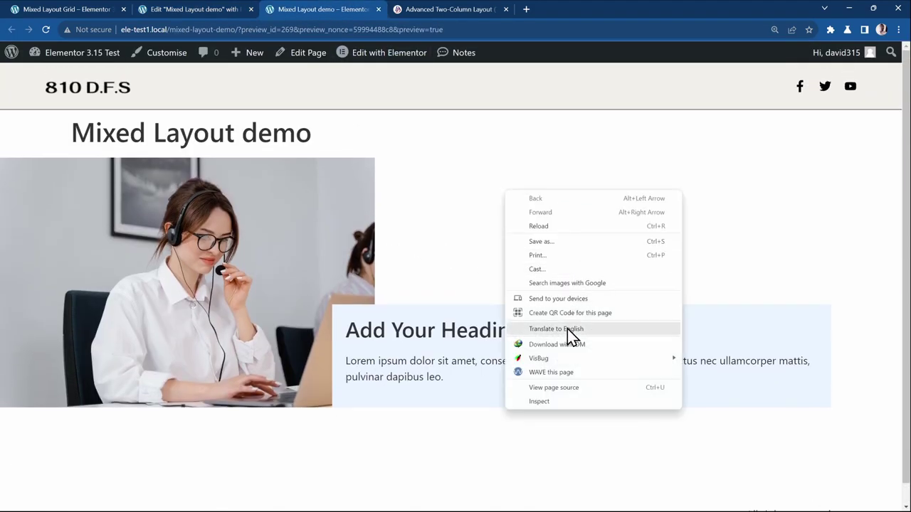
click(580, 407)
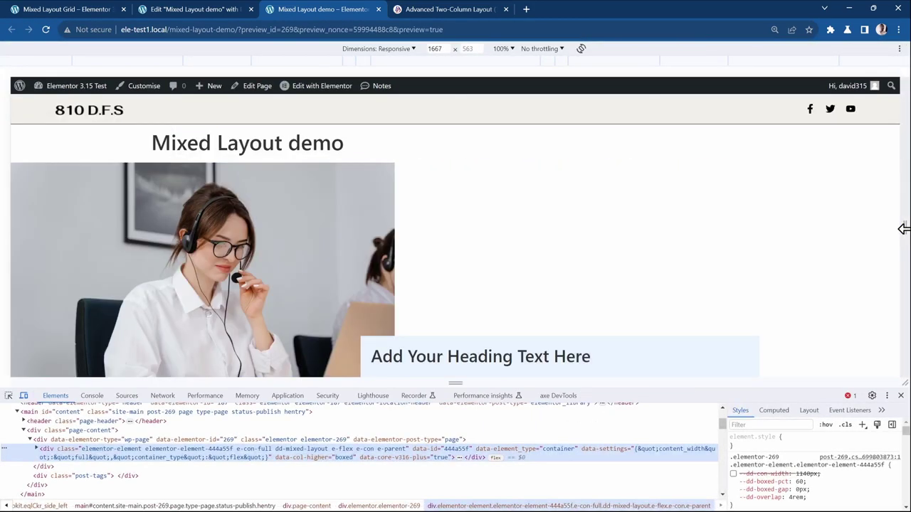
drag(903, 229, 665, 268)
scroll(506, 262, down, 2)
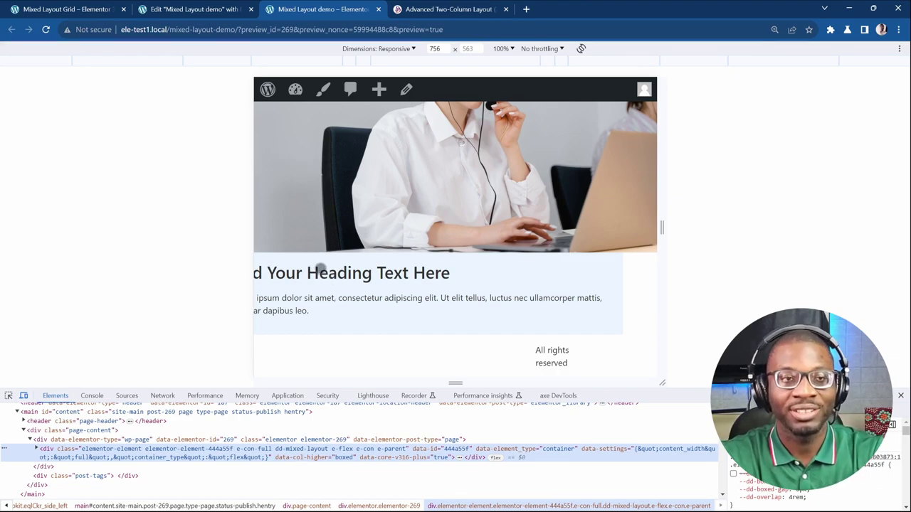
- Return to the Elementor editor and check the layout in tablet view, ending in mobile view
click(211, 10)
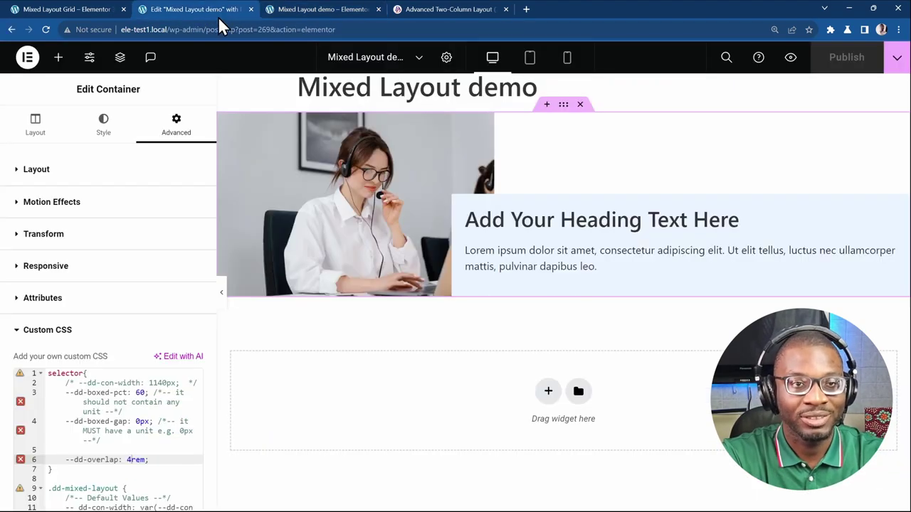
click(530, 58)
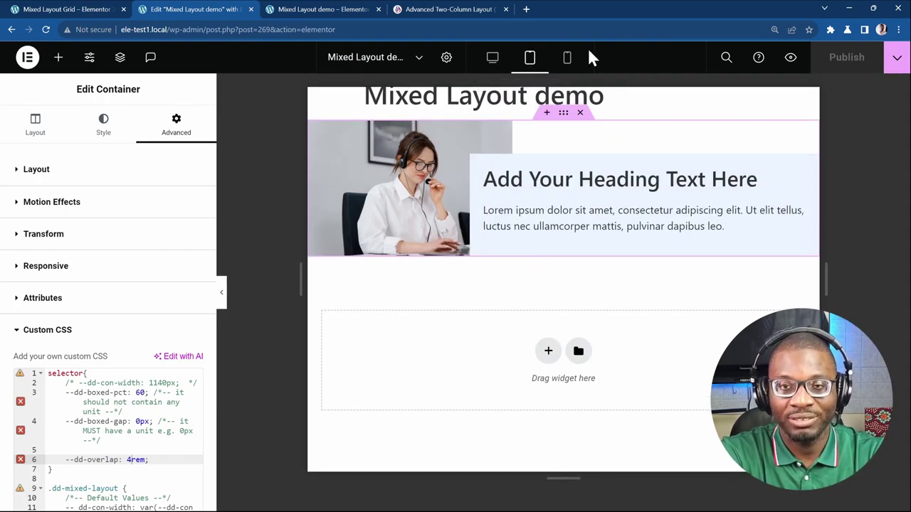
click(567, 59)
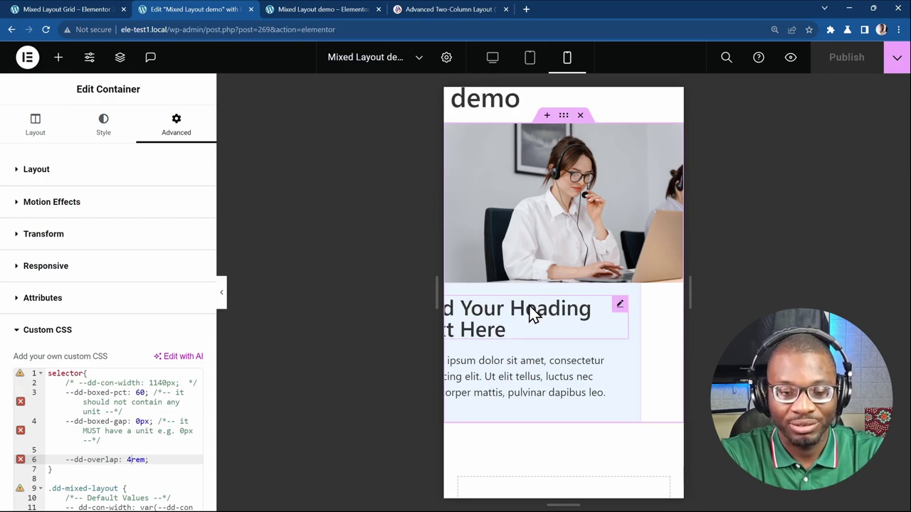
- Select the Boxed Container in the page structure and set its mobile left margin to 0
key(ctrl+i)
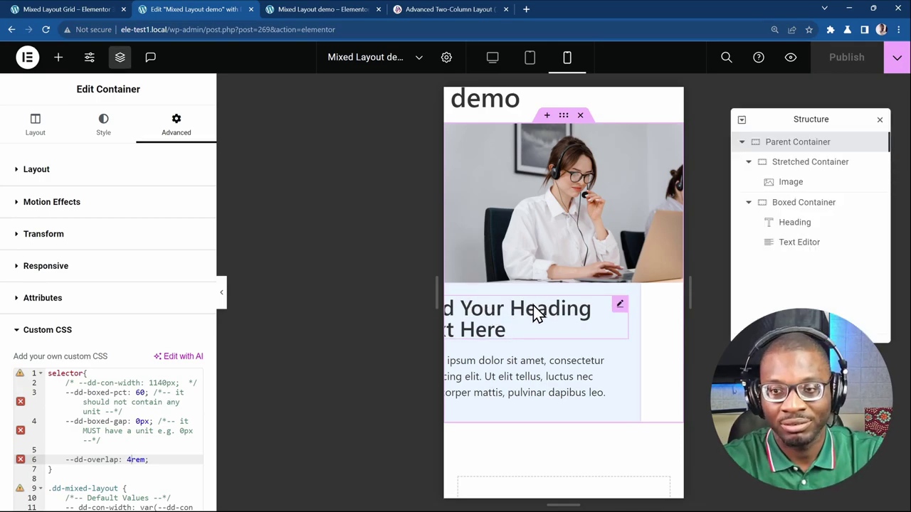
click(808, 204)
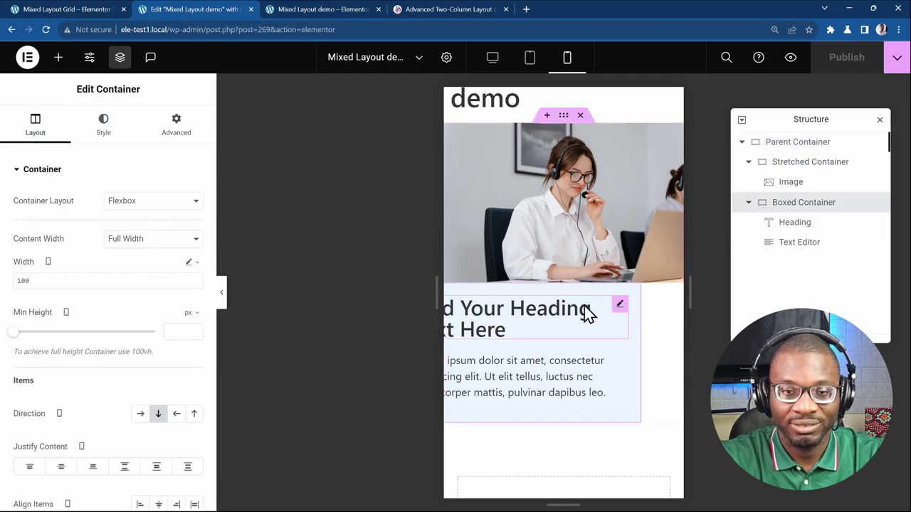
click(177, 127)
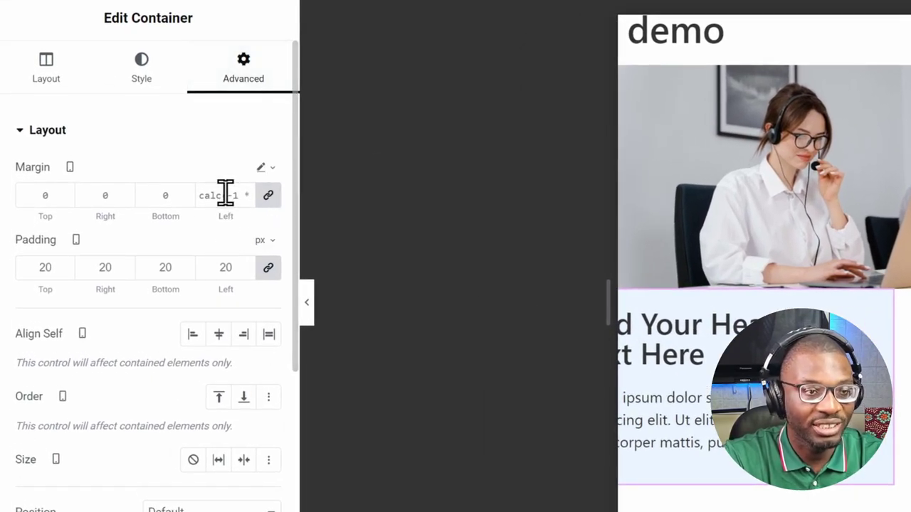
click(225, 192)
key(ctrl+a)
text(0)
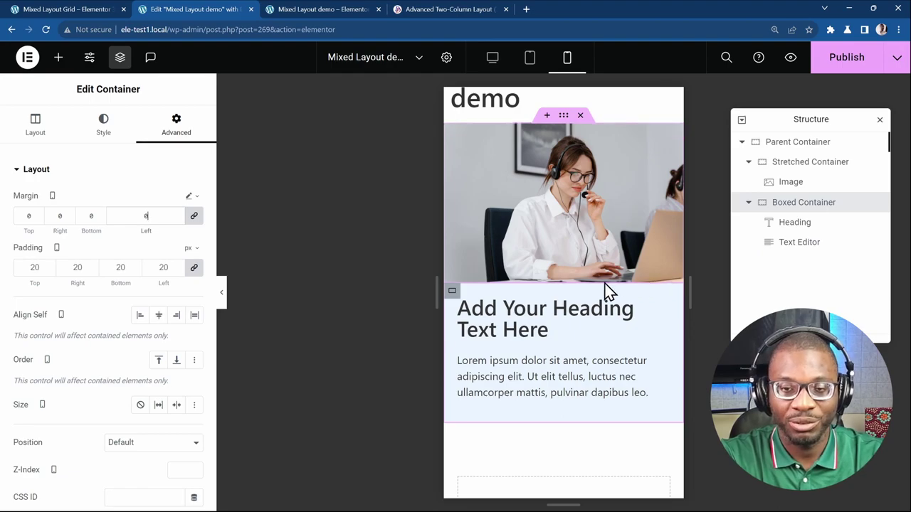
- Set the Boxed Container's mobile width to 90%
click(38, 130)
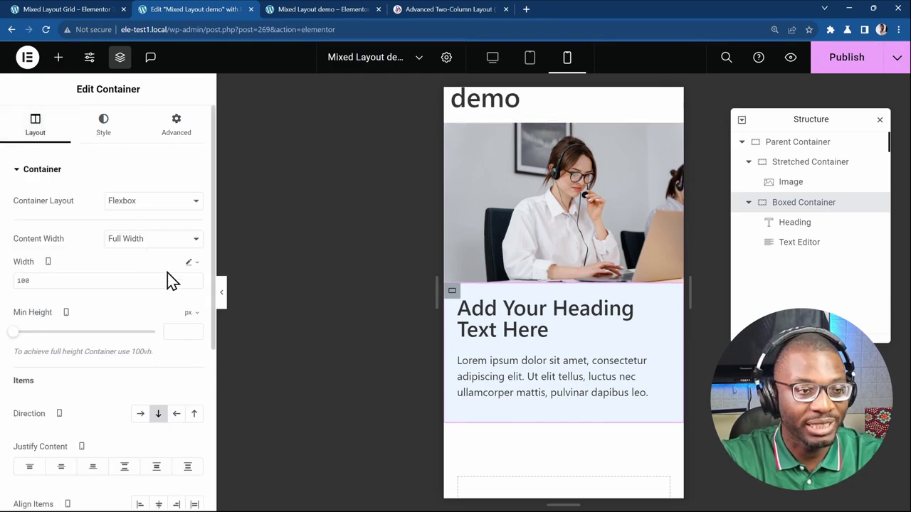
click(72, 283)
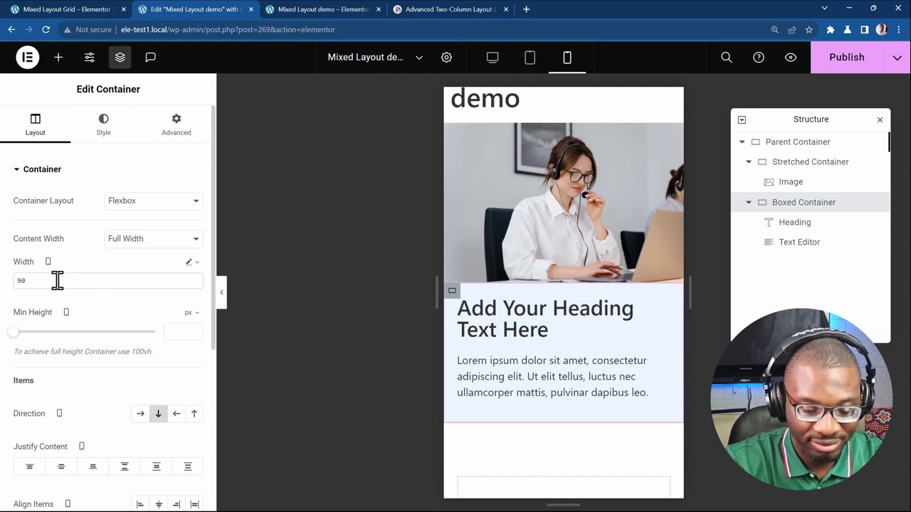
text(%)
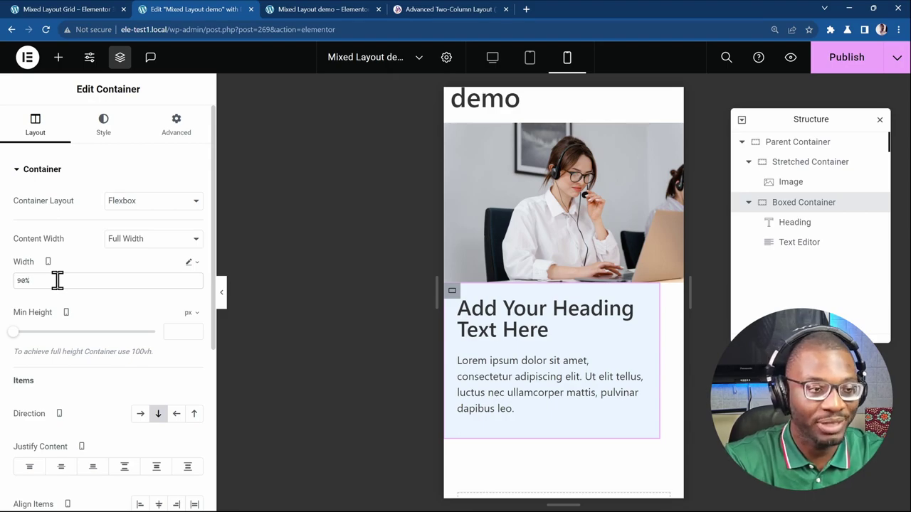
- Replace the Boxed Container's mobile width with the formula calc(100% - var(--dd-overlap) / 2)
key(BackSpace)
key(BackSpace)
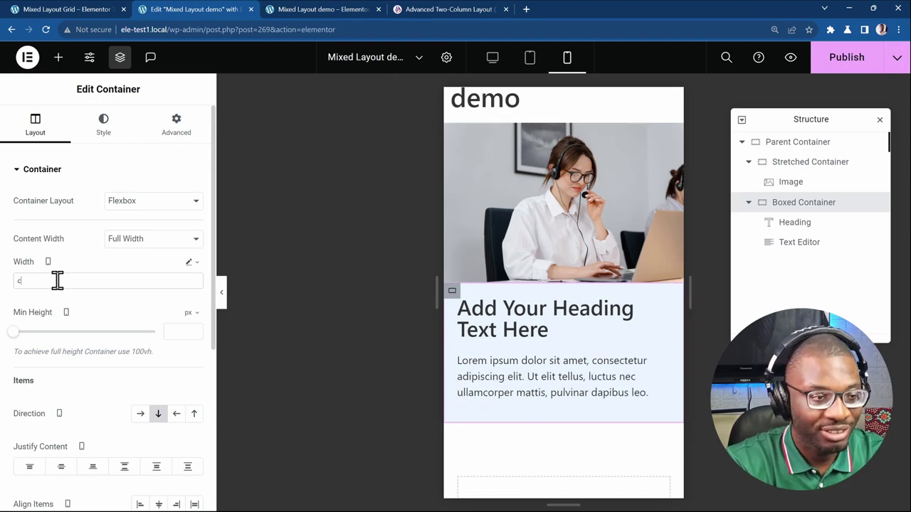
text(calc(100% - var(--dd-)
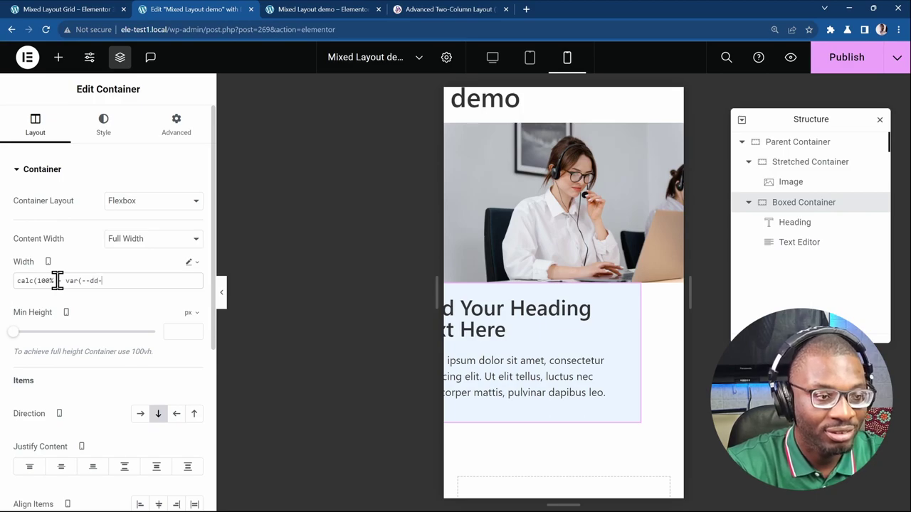
text(overlap)))
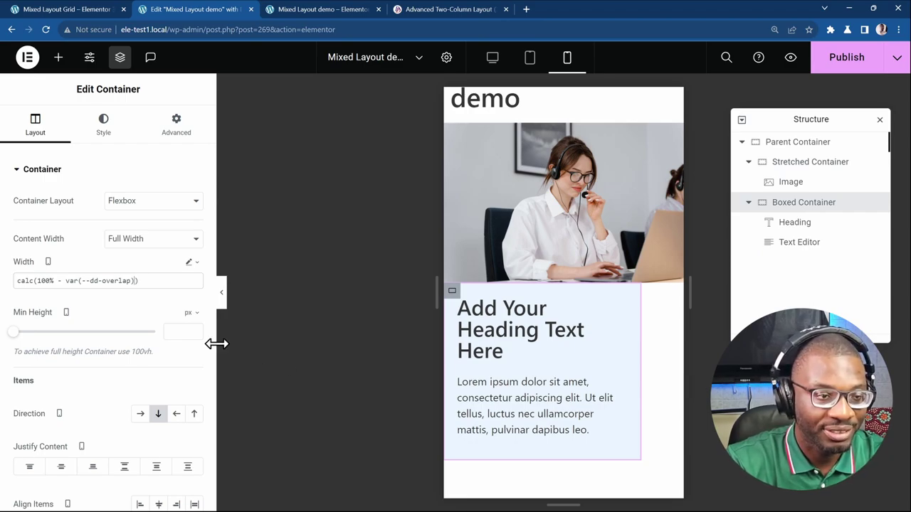
text(/ )
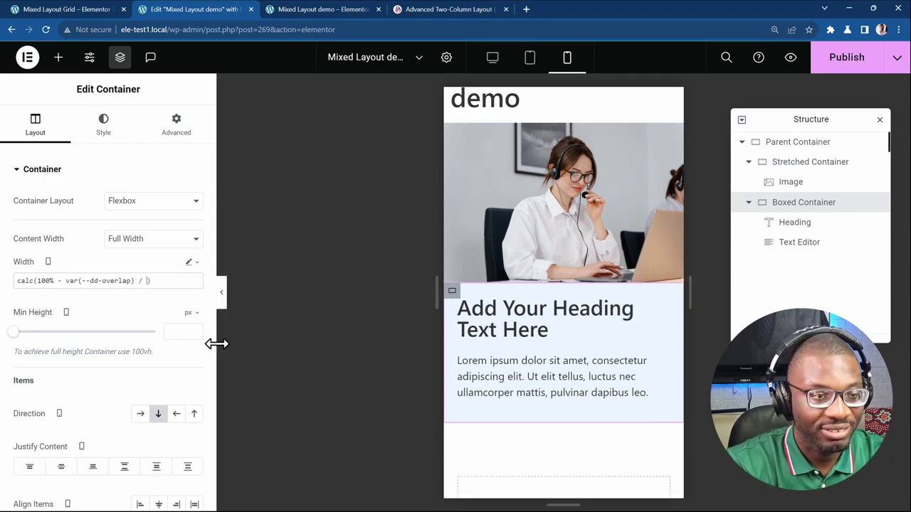
text(2)
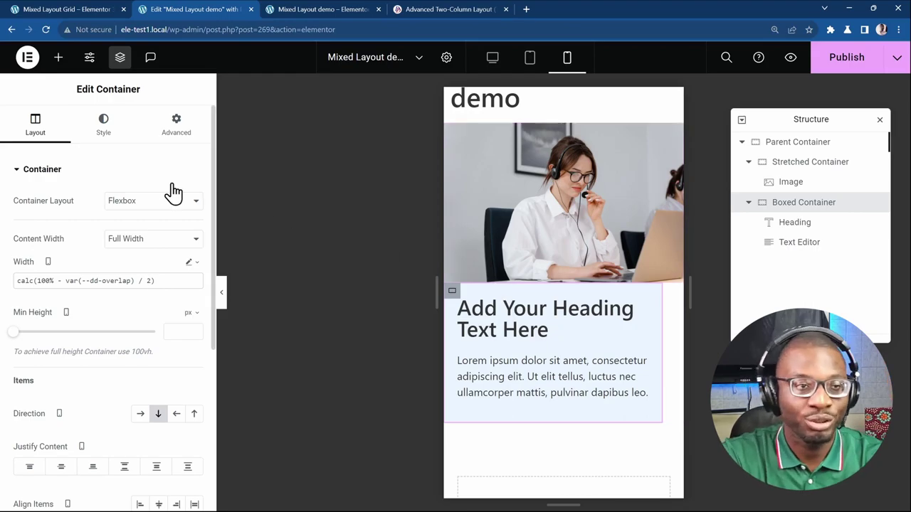
- Unlink the Boxed Container's mobile margin values and set the top margin to calc(-1 * var(--dd-overlap))
click(180, 137)
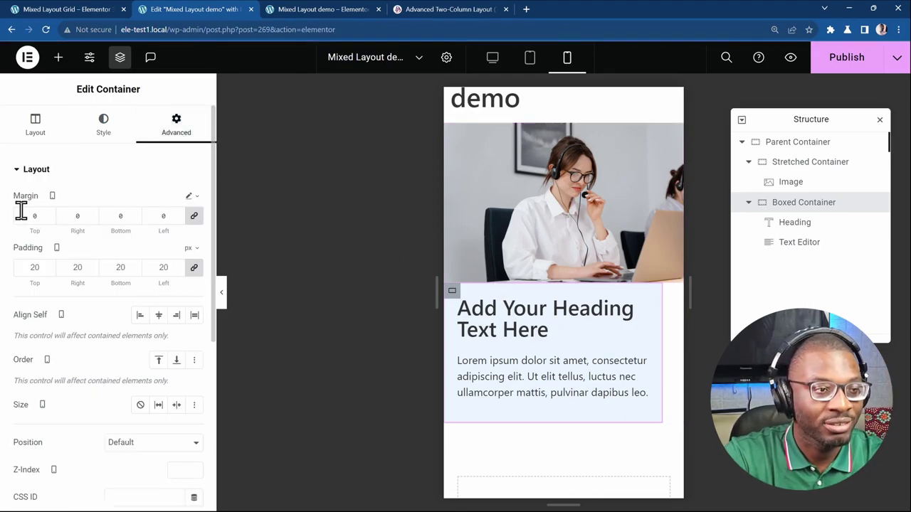
click(192, 215)
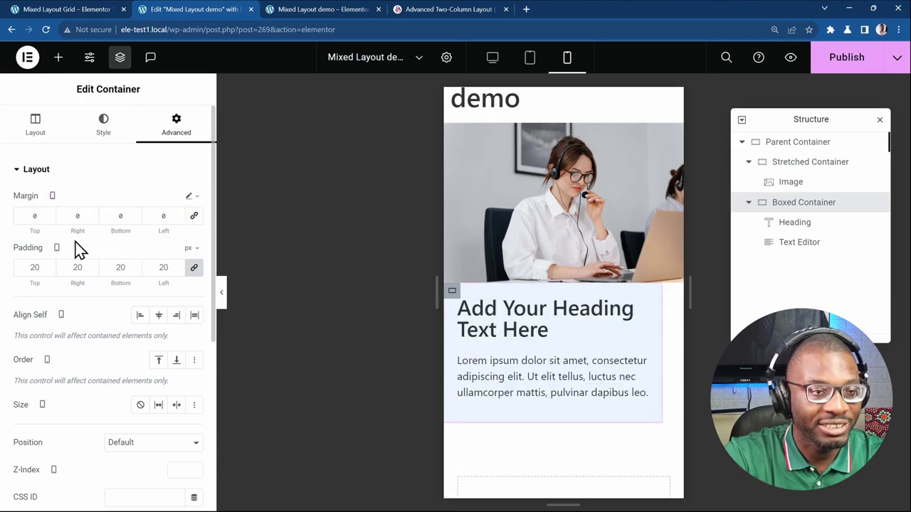
click(39, 216)
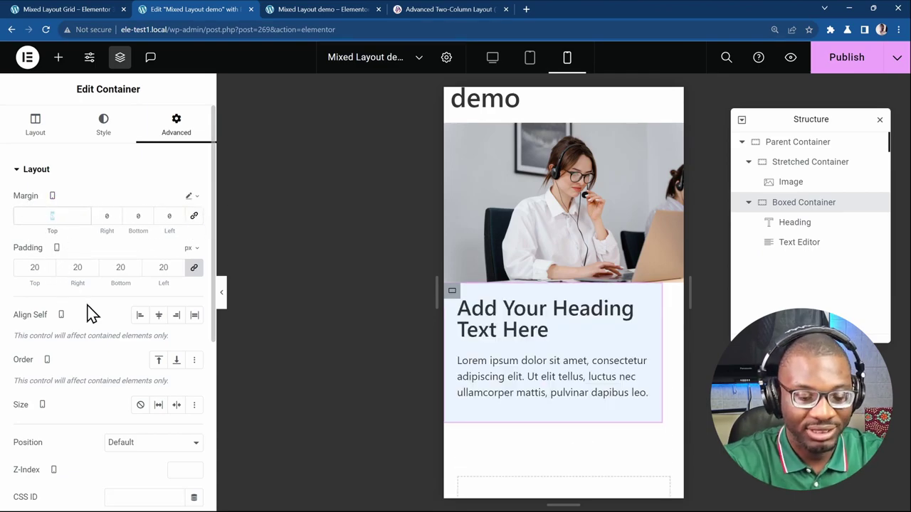
text(calc()
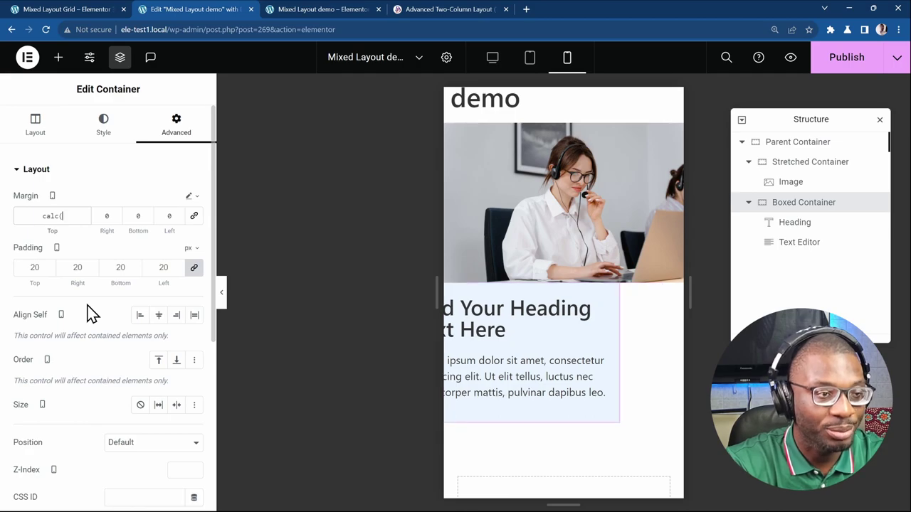
text(-1 *)
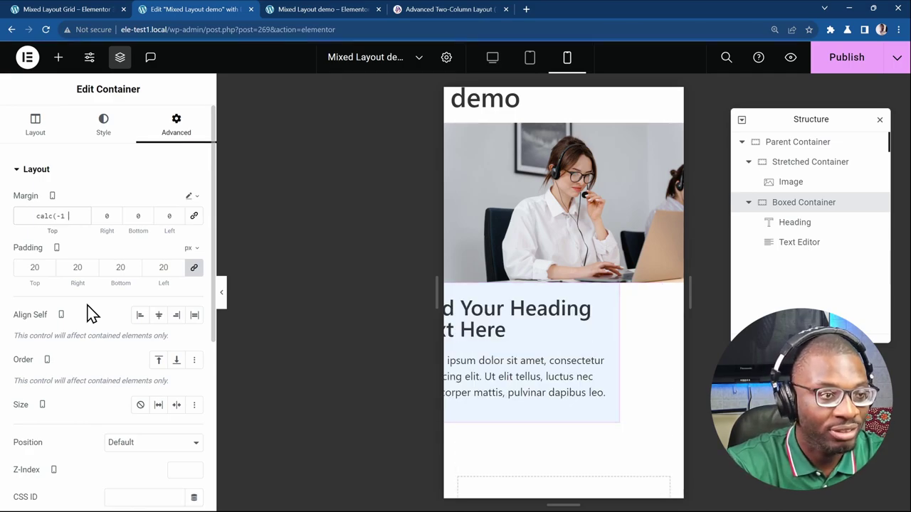
text((--d)
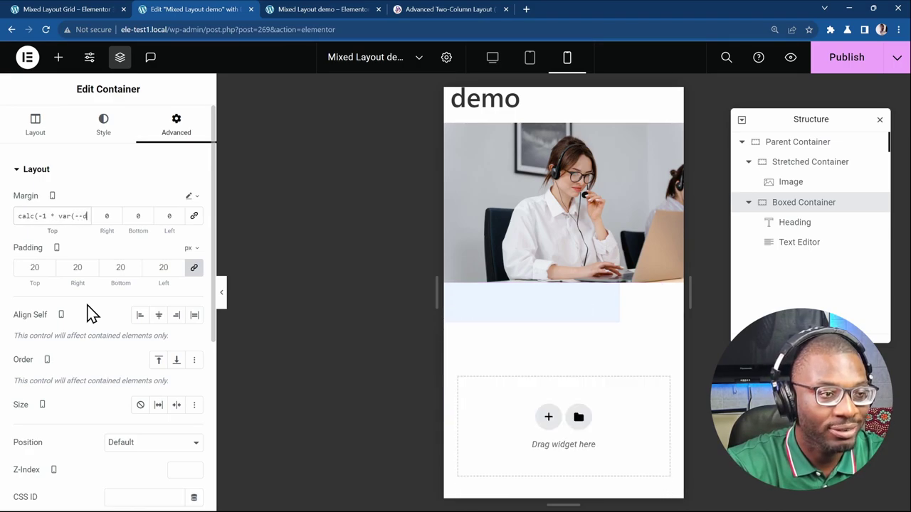
text(d-overlap)))
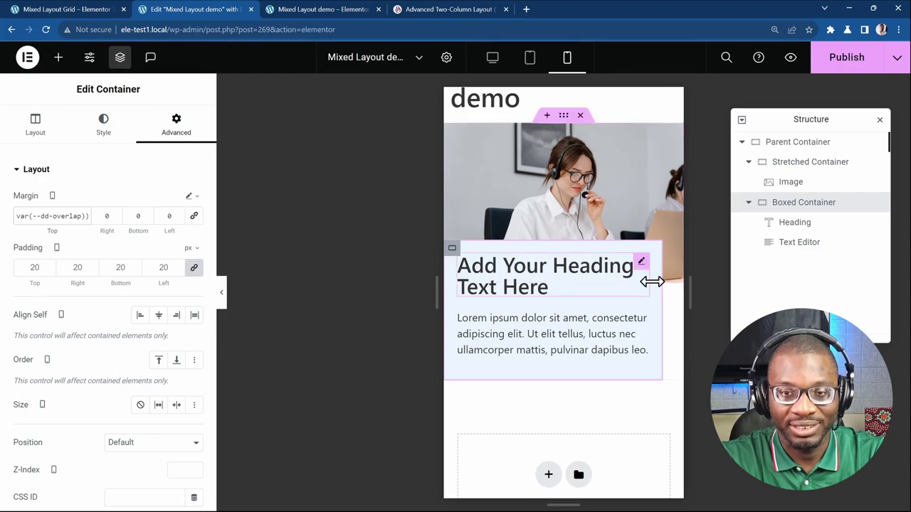
- Compare the overlap in tablet and mobile views, and publish the page changes
click(528, 62)
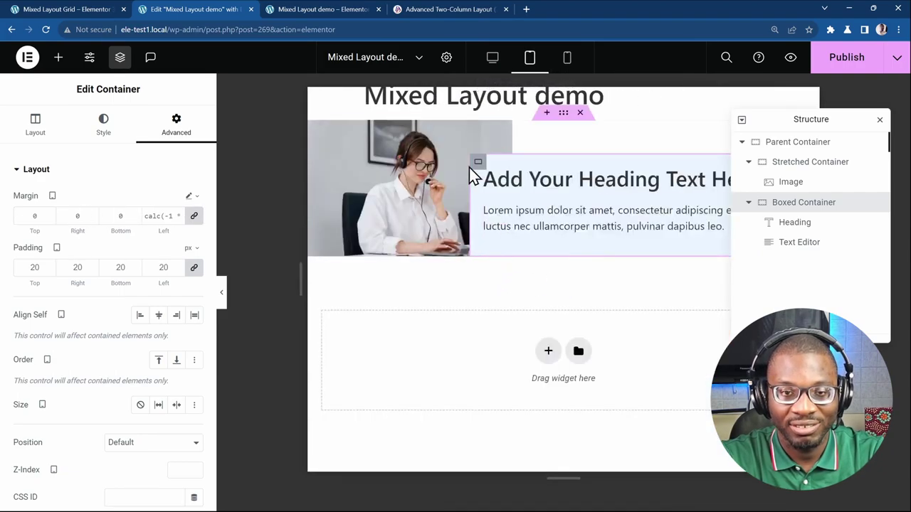
click(564, 63)
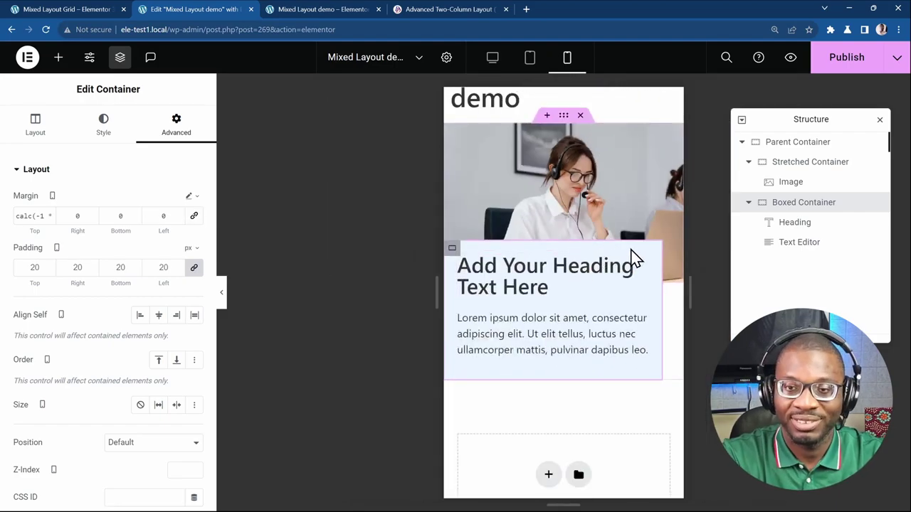
click(825, 57)
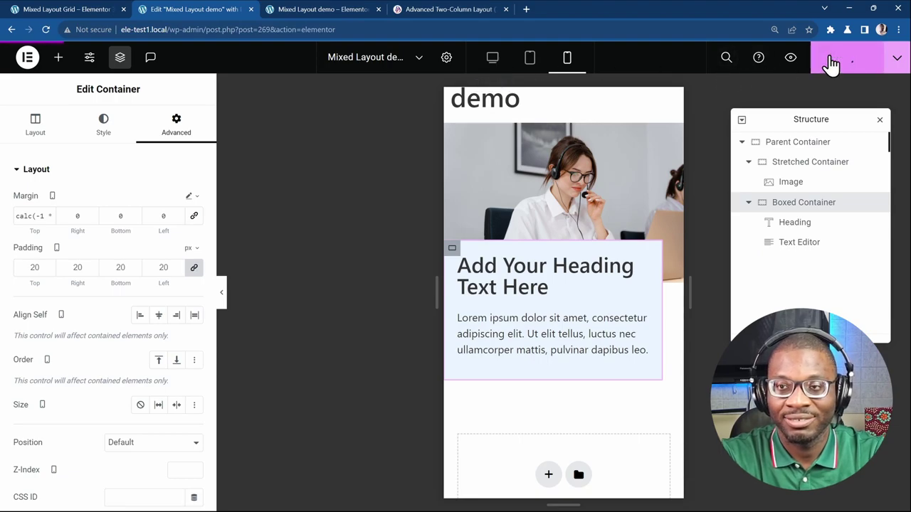
- Check the layout in the editor's desktop view and on the Mixed Layout demo preview page
click(489, 64)
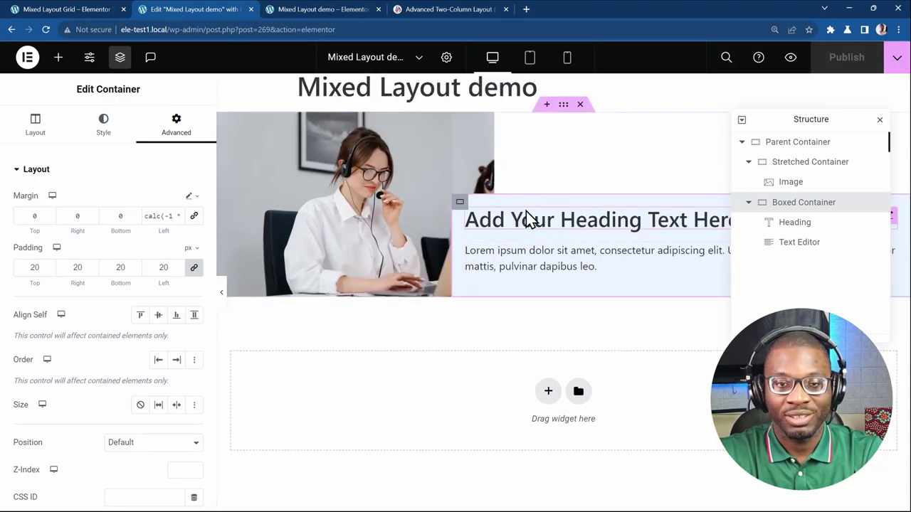
click(294, 7)
drag(665, 224, 898, 245)
click(900, 396)
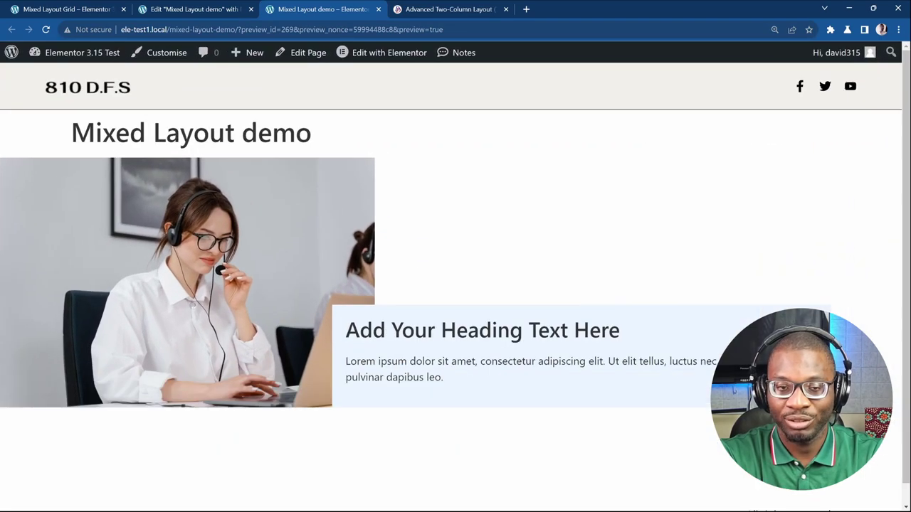